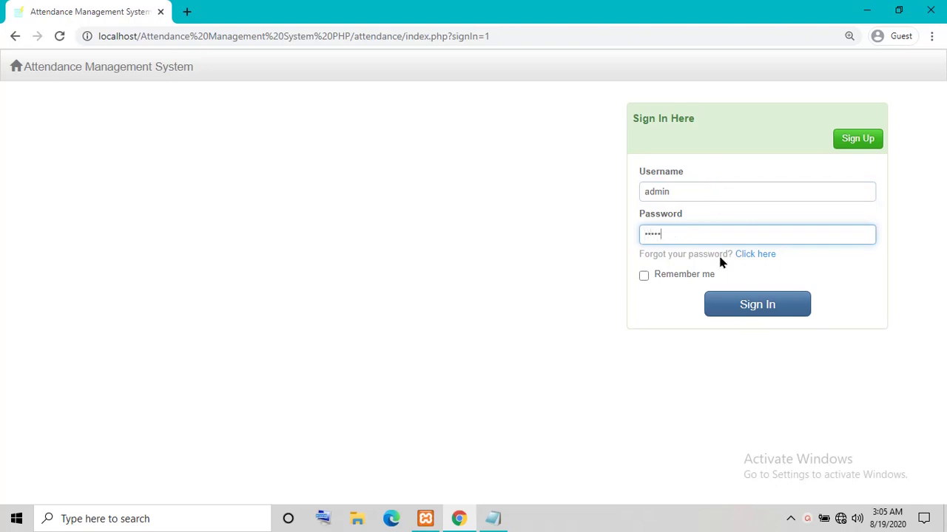
Sign in with the admin account and enter the admin area
click(744, 311)
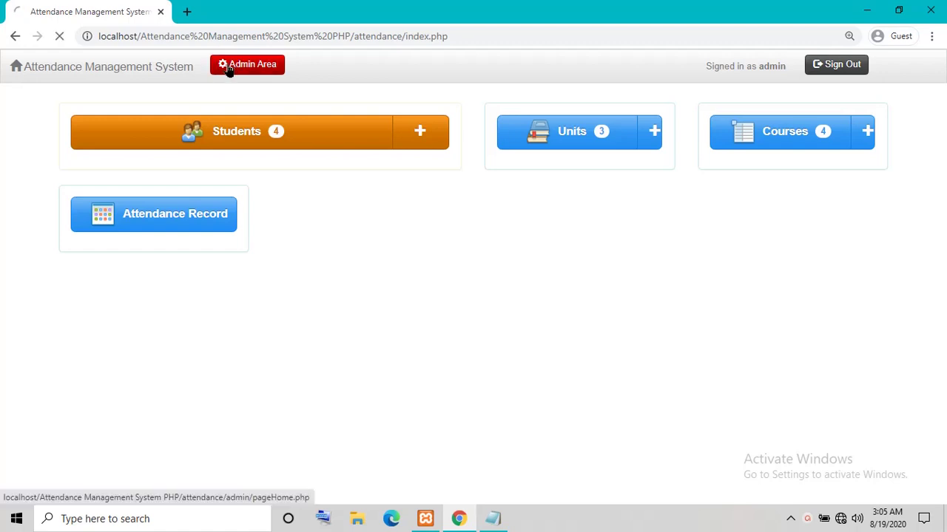
click(229, 66)
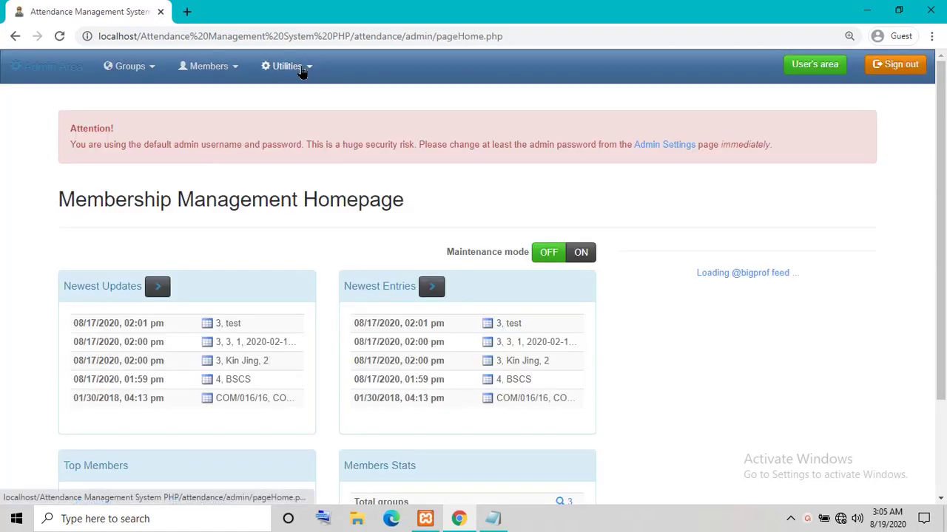
Open the Admin Settings page and look through its account, email, date format and sign-up options
click(302, 68)
click(300, 94)
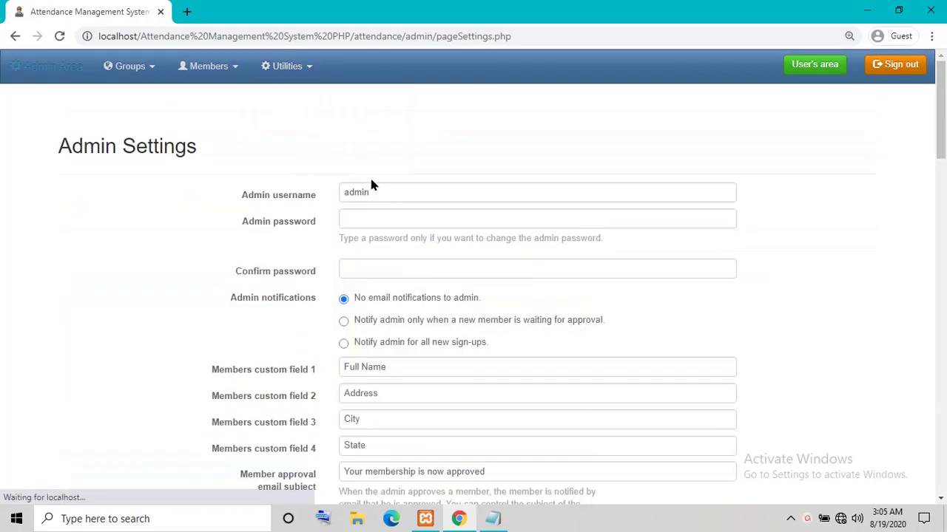
scroll(338, 232, down, 8)
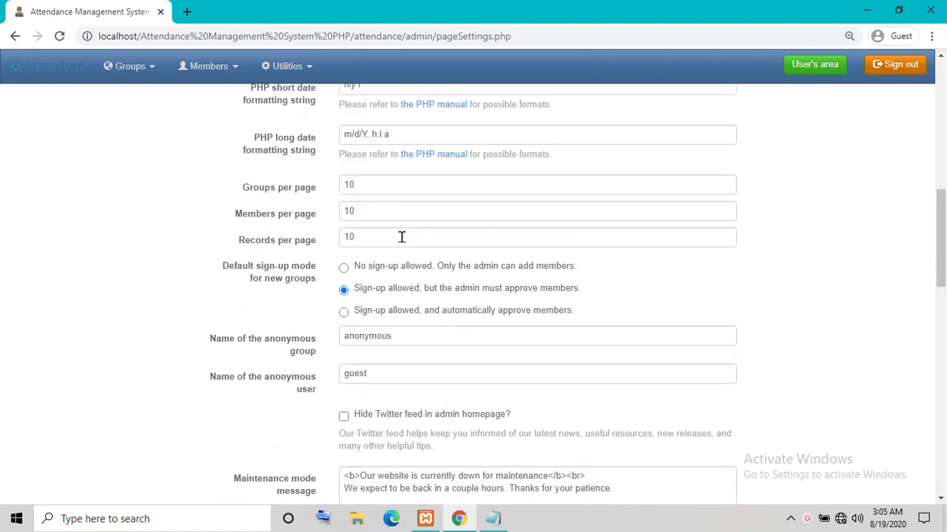
scroll(401, 237, down, 8)
scroll(402, 243, up, 12)
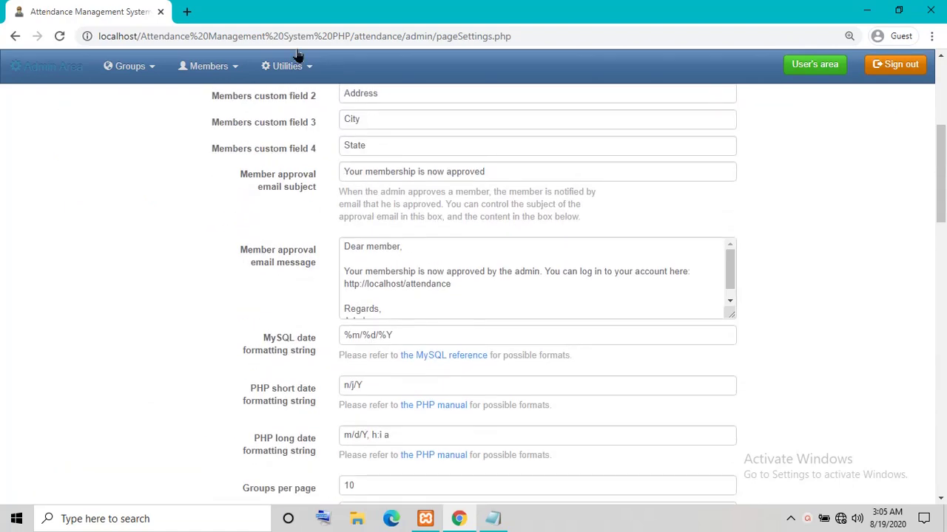
Visit the Rebuild thumbnails utility and go on to the Rebuild fields utility
click(294, 66)
click(309, 133)
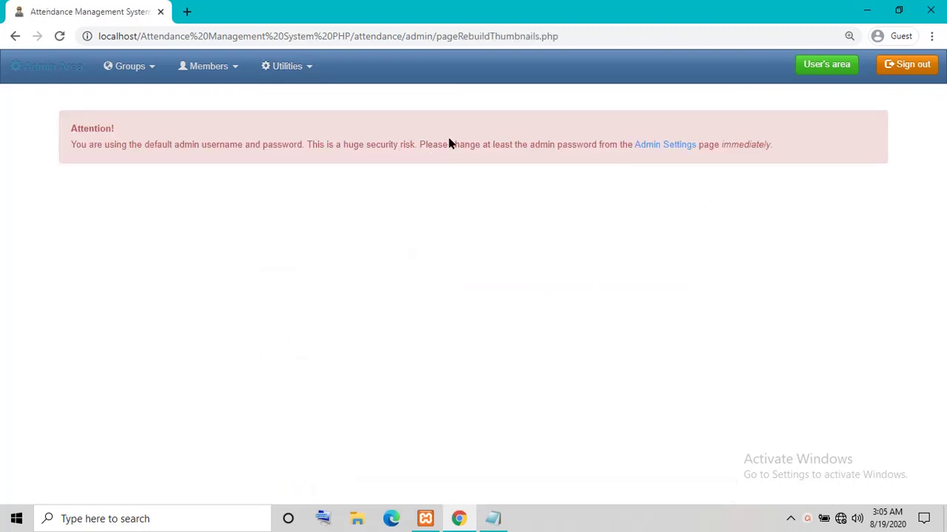
click(288, 80)
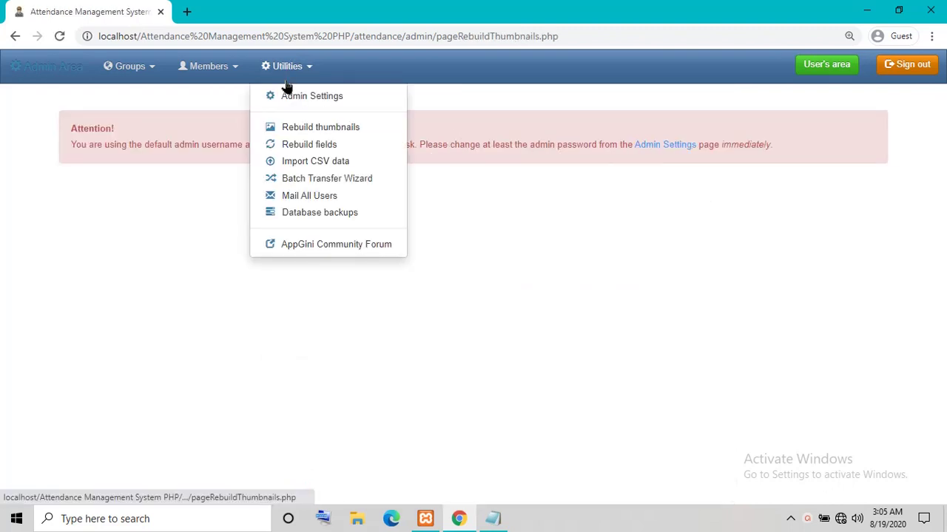
click(322, 144)
Examine the AppGini and current database field definitions of the Students, Units, Courses and Attendance Record tables
scroll(488, 237, down, 4)
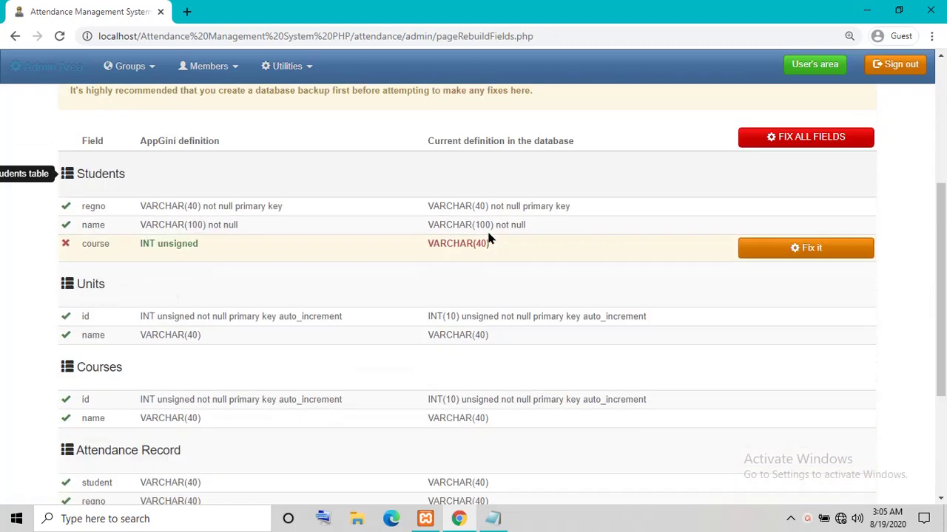
scroll(489, 237, up, 4)
key(ctrl+minus)
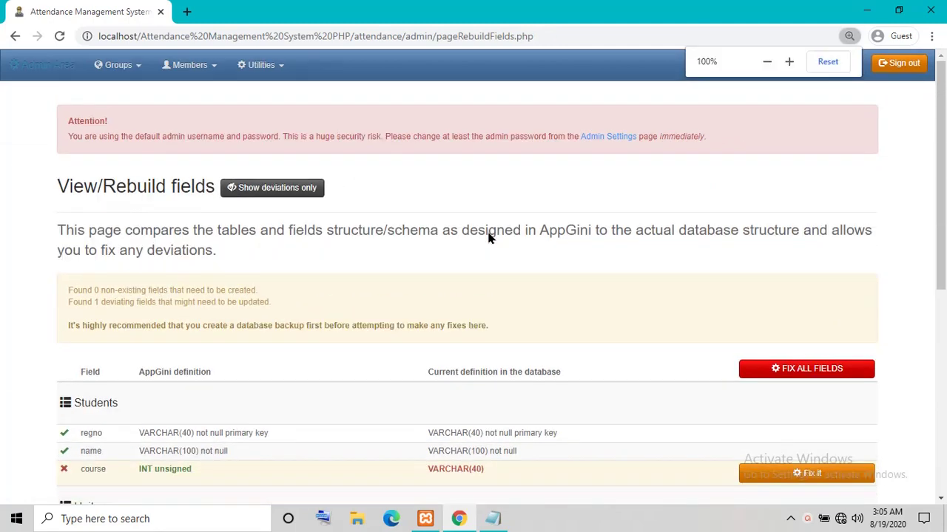
scroll(376, 222, down, 5)
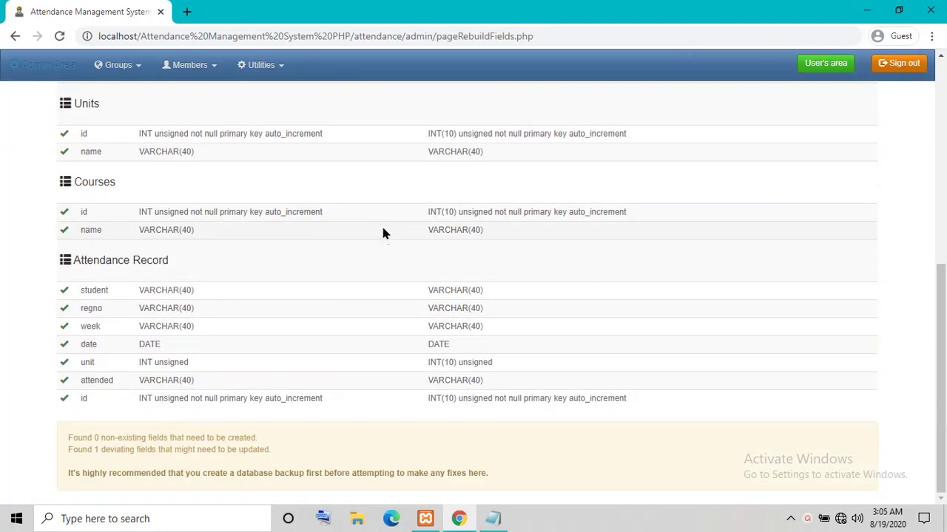
drag(230, 300, 206, 393)
click(459, 448)
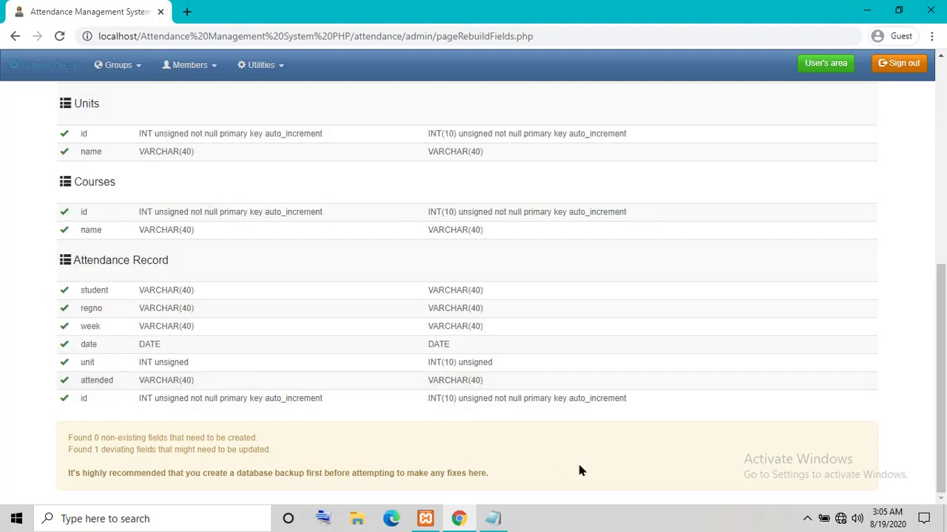
scroll(577, 461, up, 5)
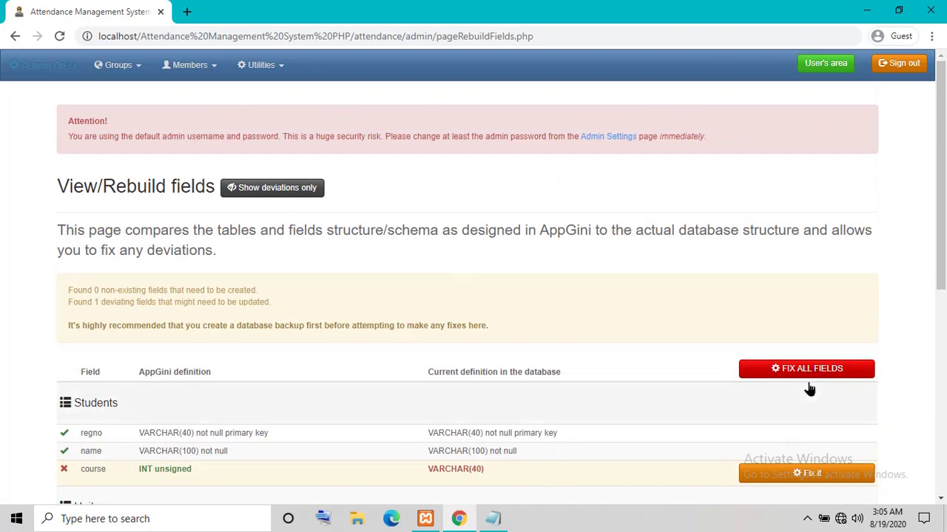
Open the Import CSV data utility and check which tables can be chosen, without selecting one
click(274, 68)
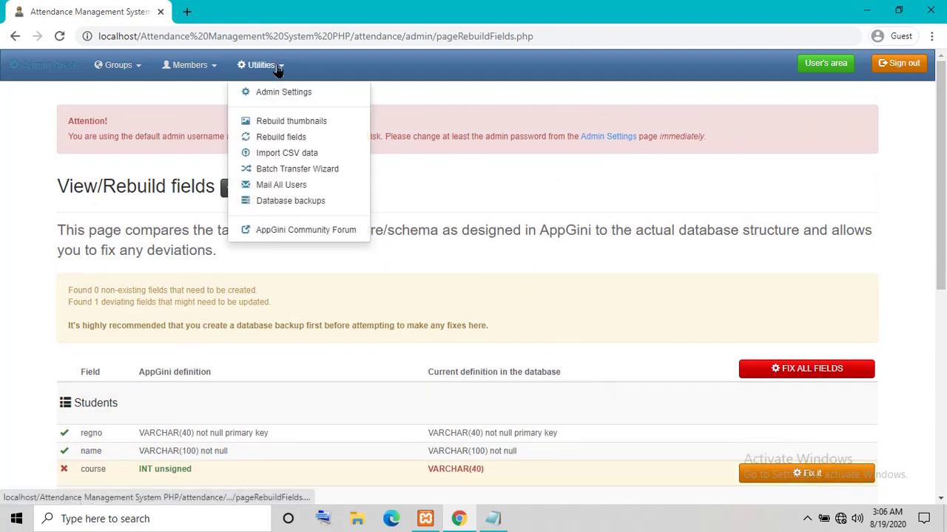
click(289, 138)
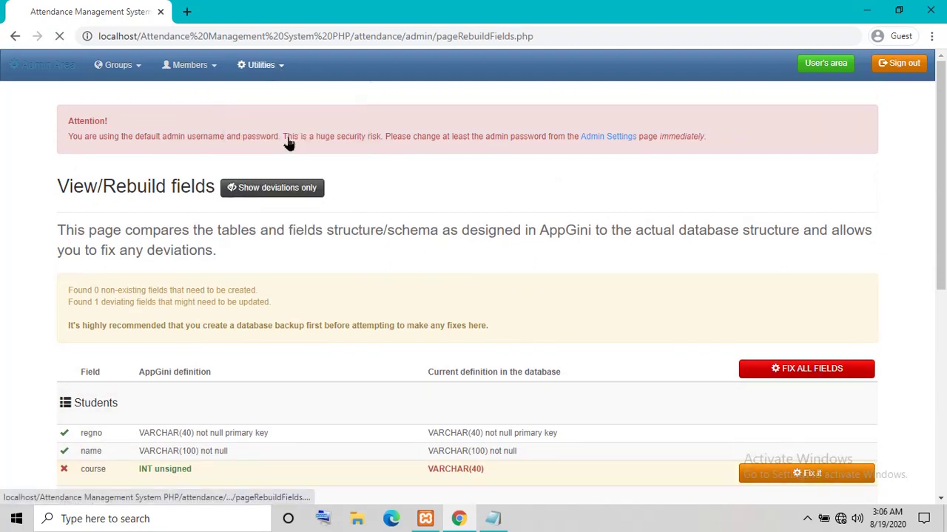
click(268, 72)
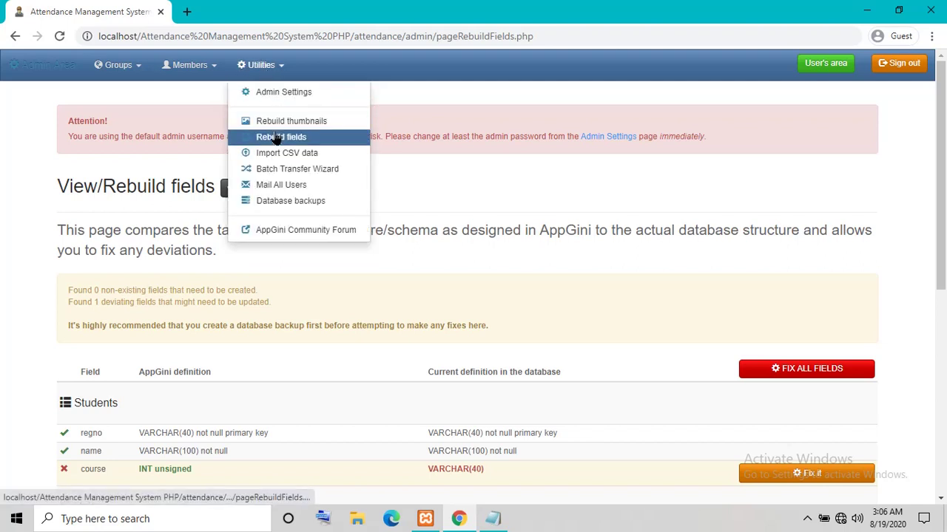
click(272, 152)
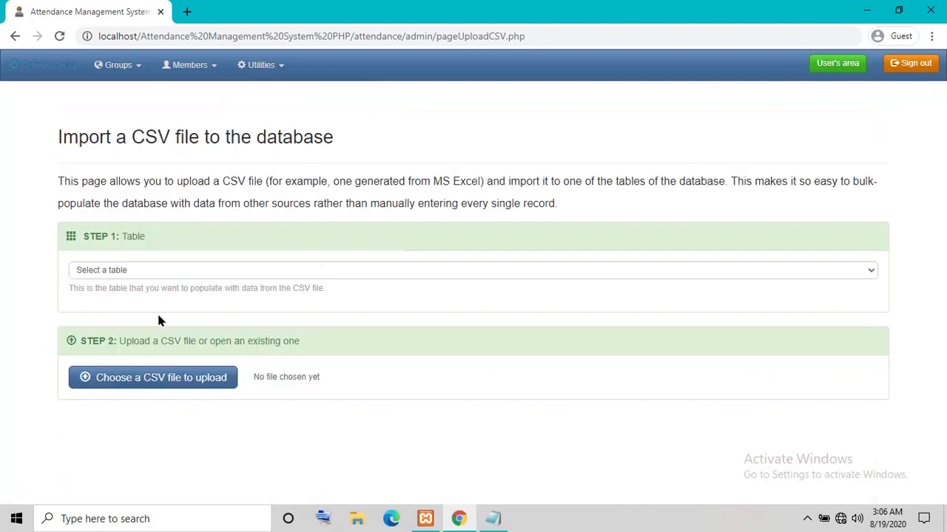
click(102, 270)
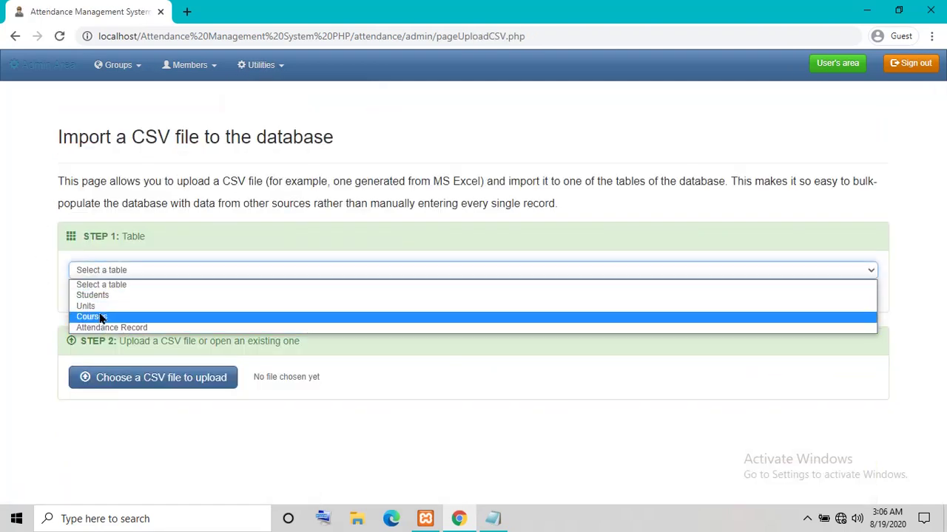
click(105, 358)
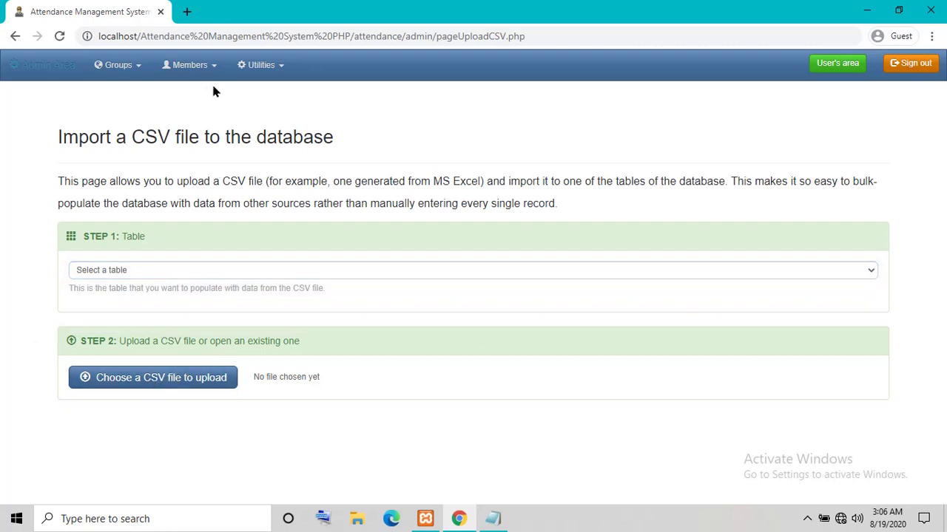
Open the Batch Transfer Wizard to view its source group step
click(272, 66)
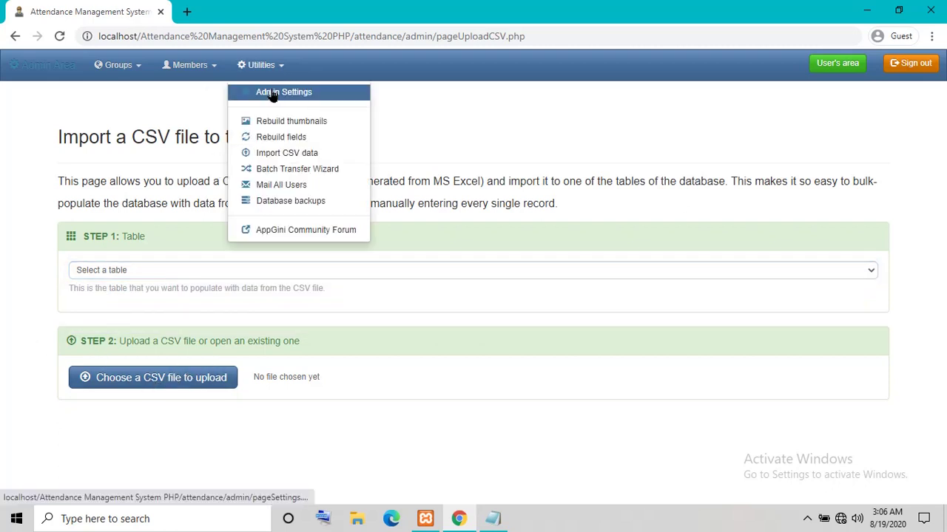
click(281, 172)
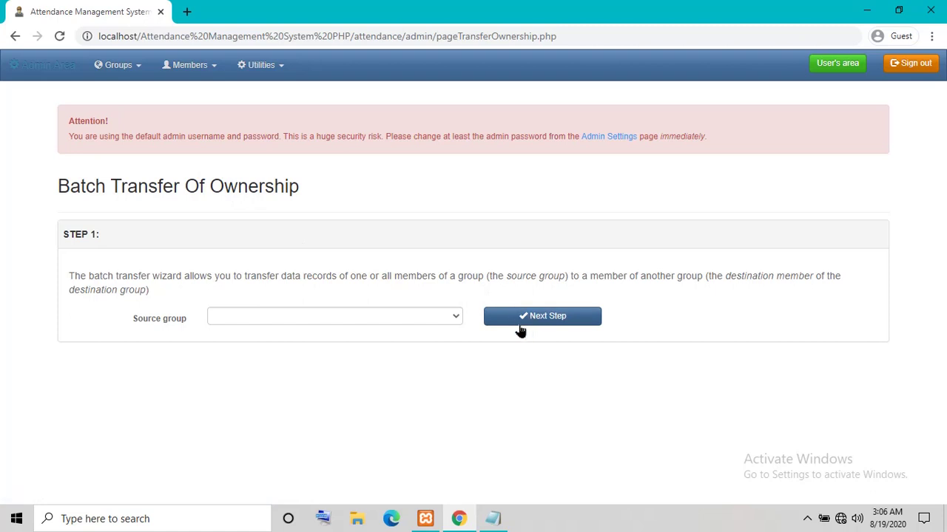
click(274, 68)
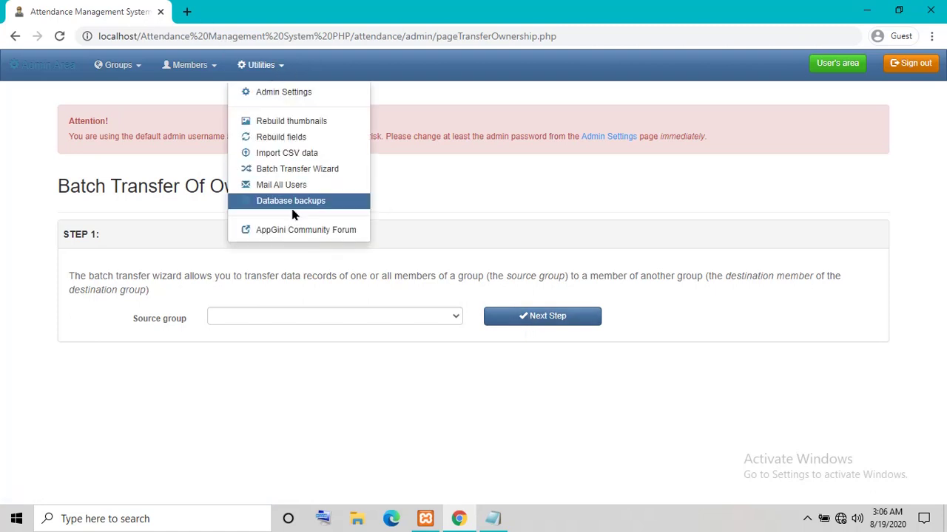
click(280, 179)
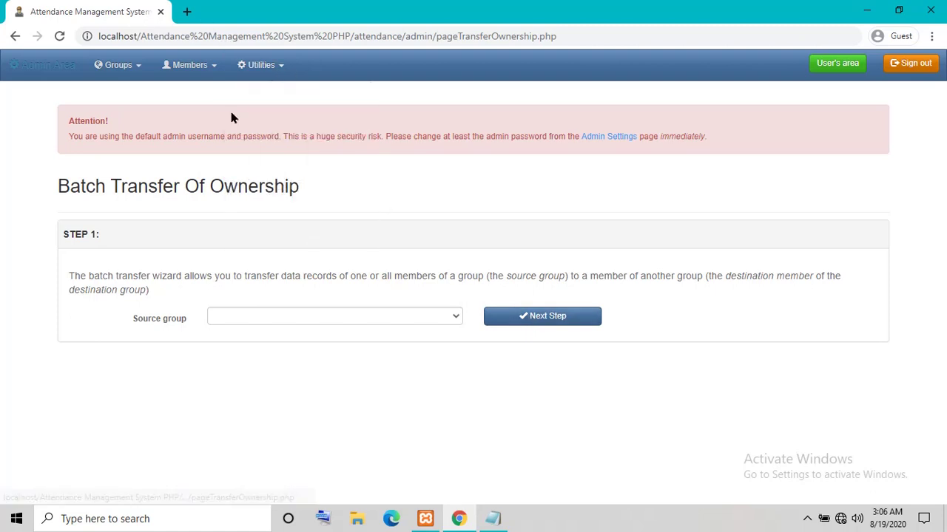
Open the Mail All Users form and look over its recipient, subject and message fields
click(259, 66)
click(295, 188)
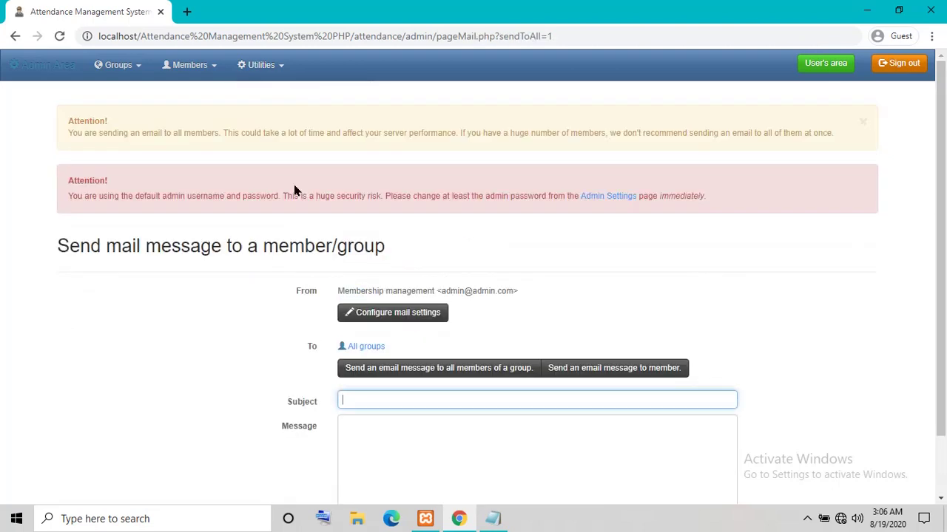
scroll(388, 384, down, 1)
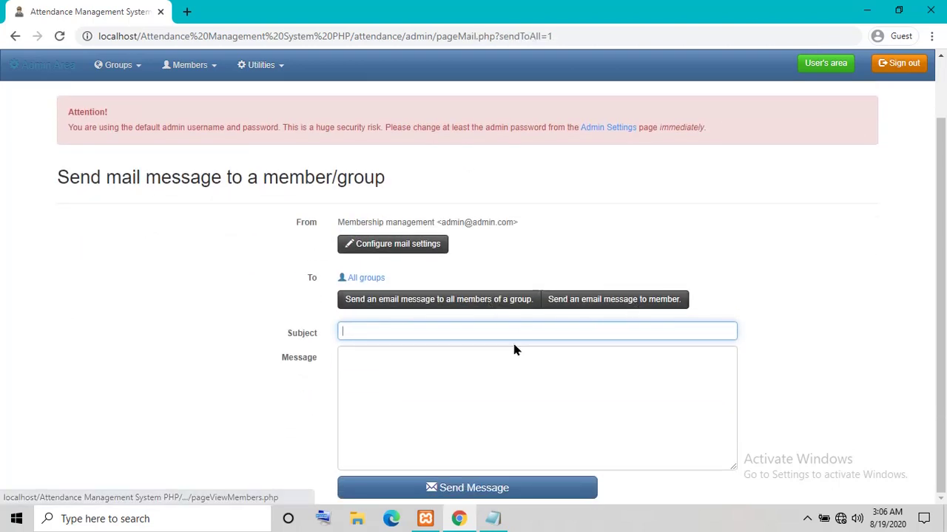
click(491, 388)
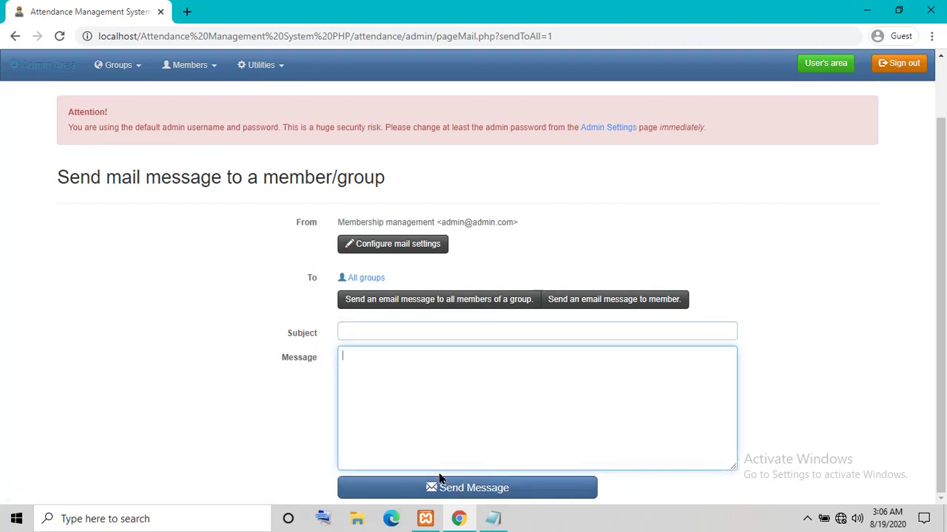
View the Database backups page, and open the AppGini Community Forum and close it again
click(259, 71)
click(275, 207)
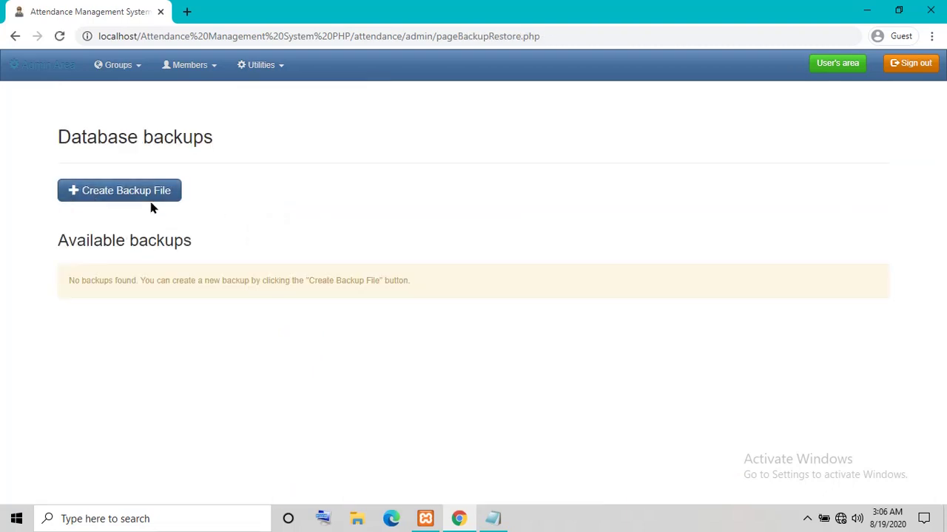
click(275, 68)
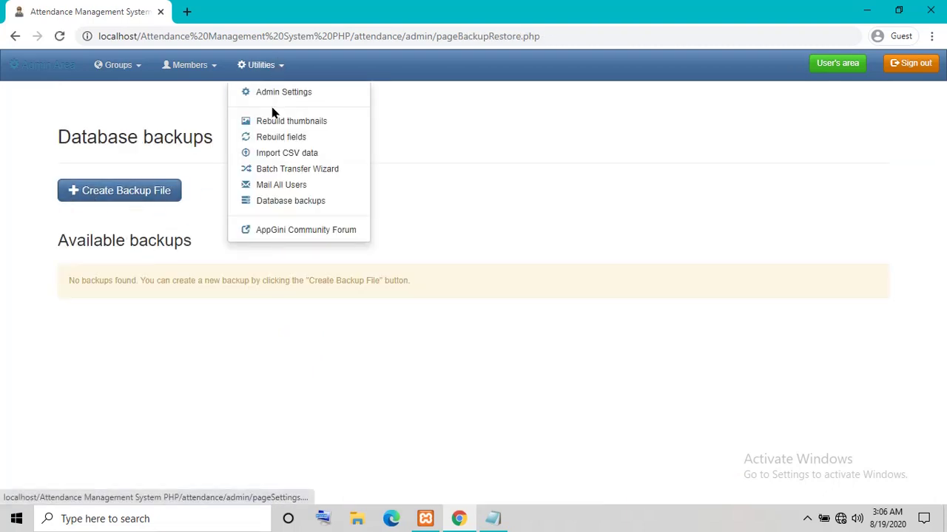
click(286, 230)
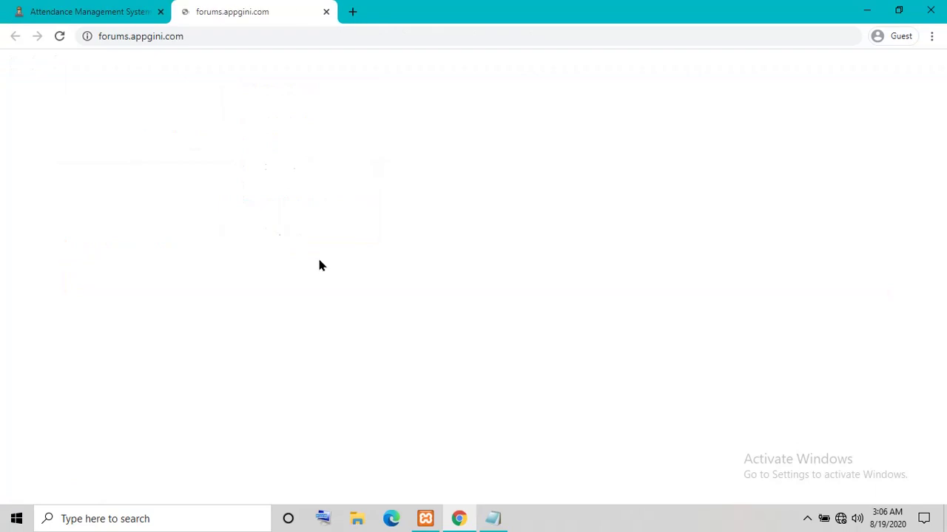
click(325, 13)
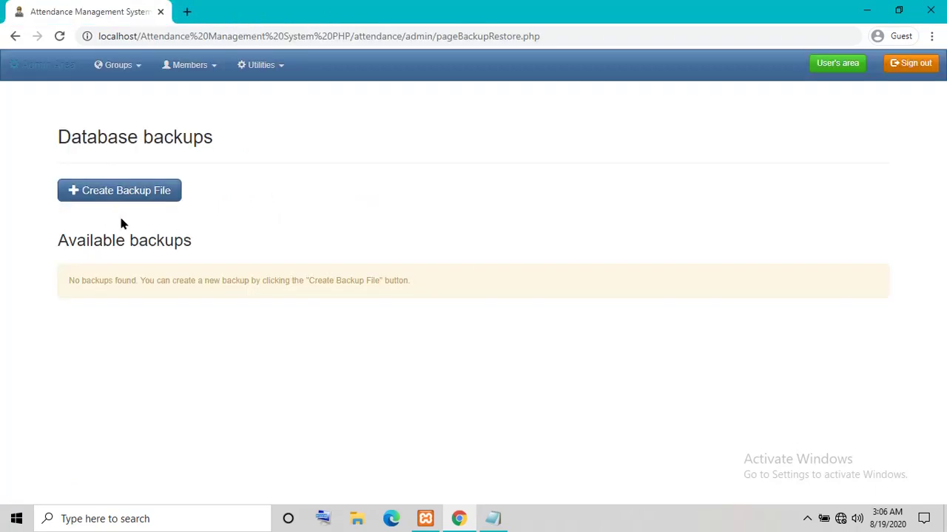
Open the members list and review the rows of existing members
click(202, 77)
click(198, 98)
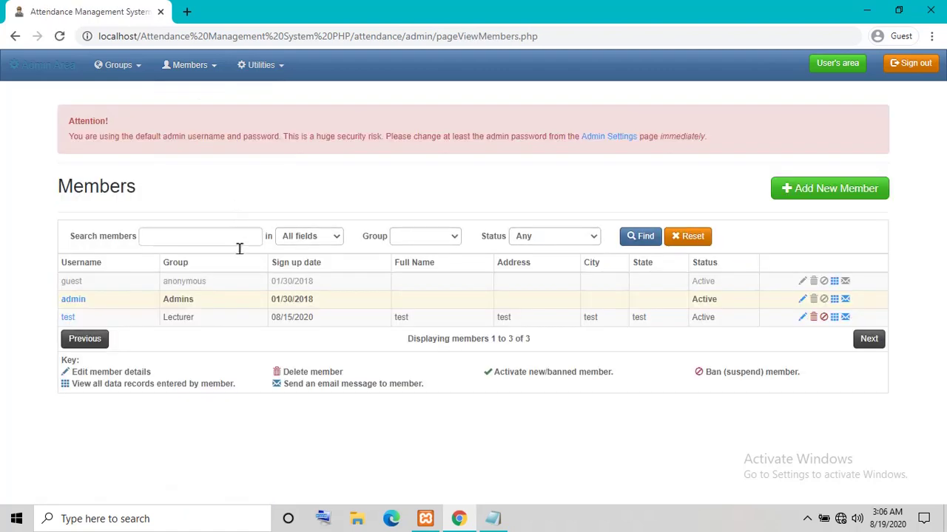
drag(46, 253, 911, 323)
click(818, 391)
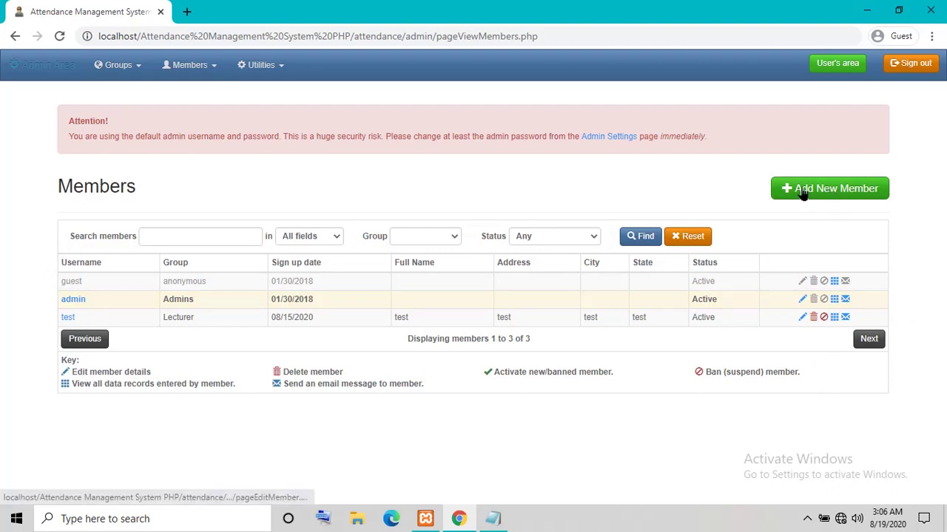
Open the Add New Member form and look through its fields without filling them in
click(206, 66)
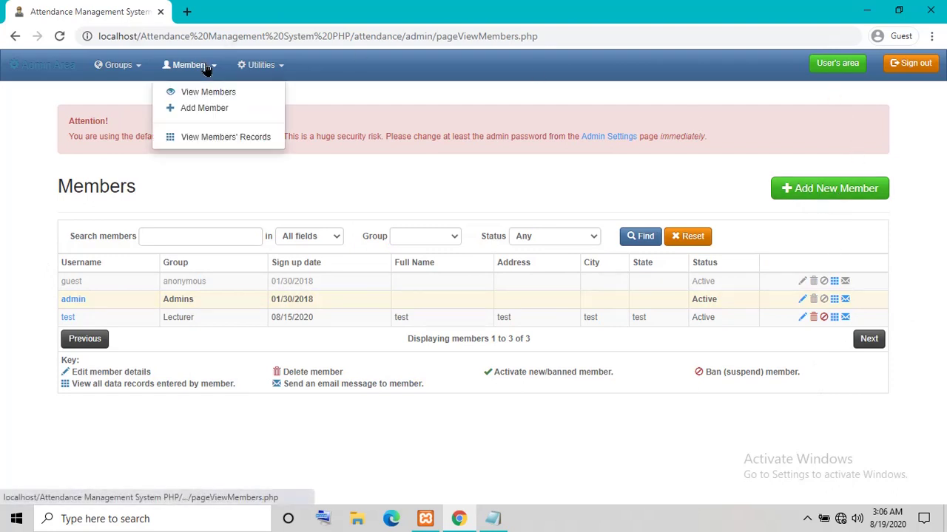
click(199, 108)
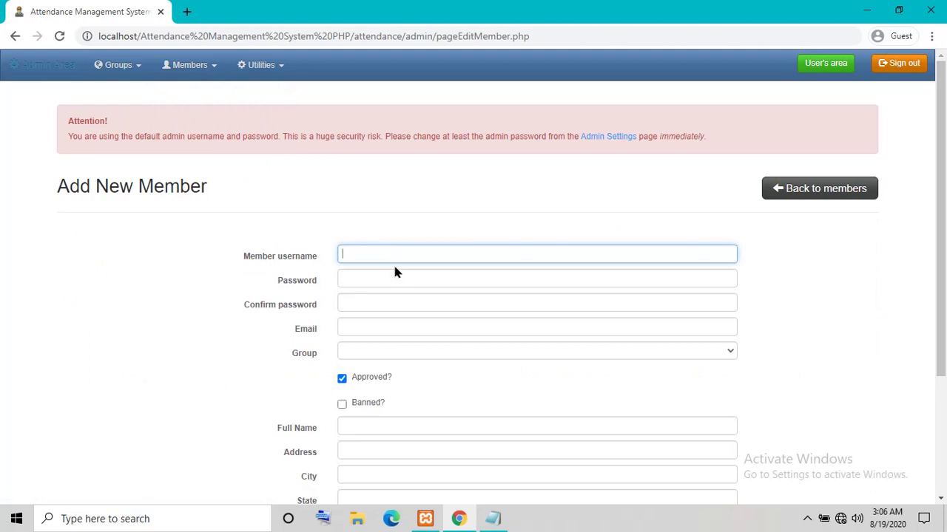
scroll(369, 336, down, 2)
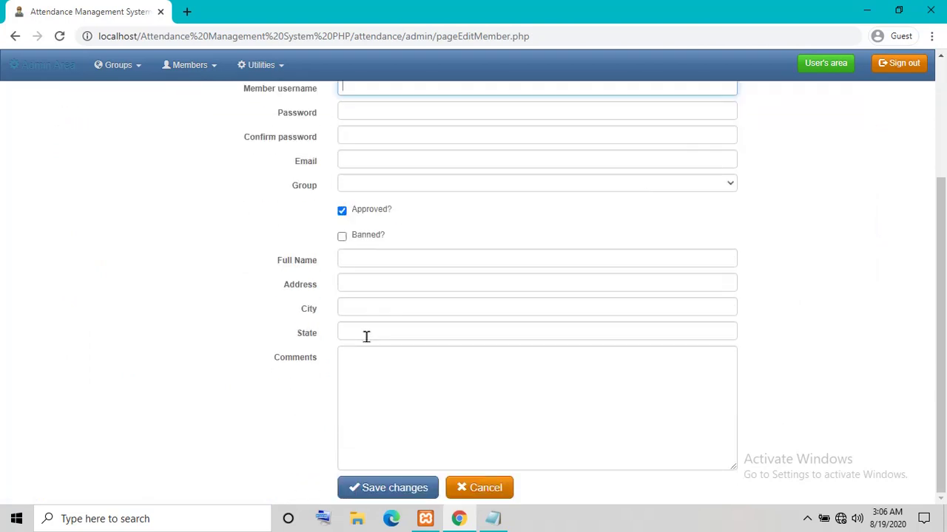
scroll(366, 336, up, 2)
Open the members' data records and look over the listed entries and their row actions
click(206, 65)
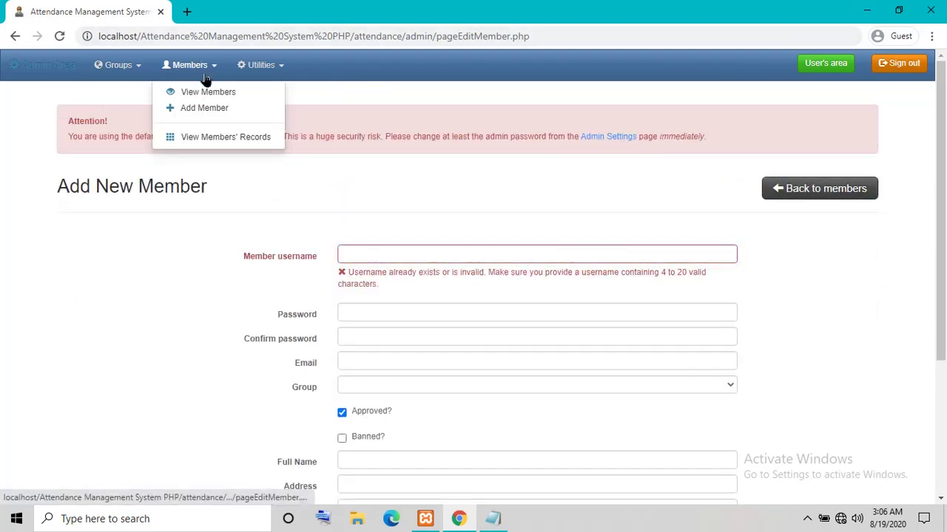
click(215, 139)
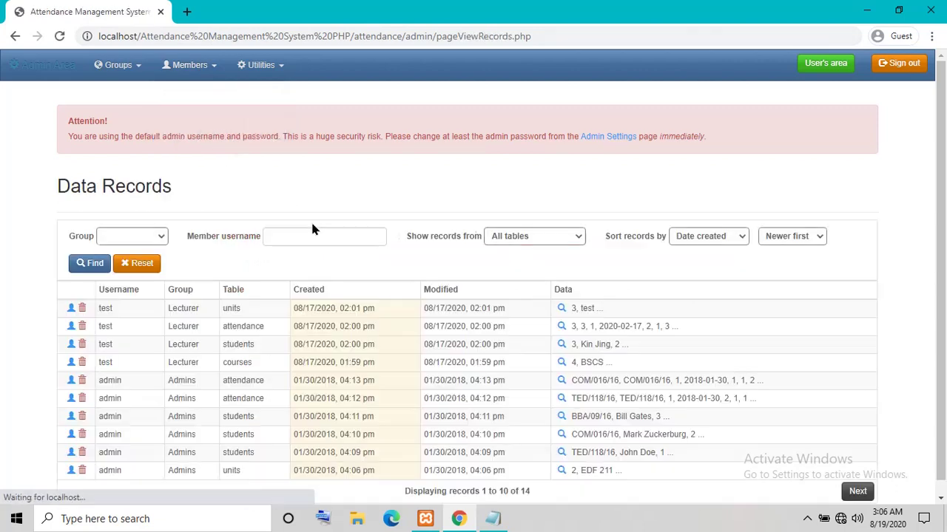
scroll(247, 280, down, 1)
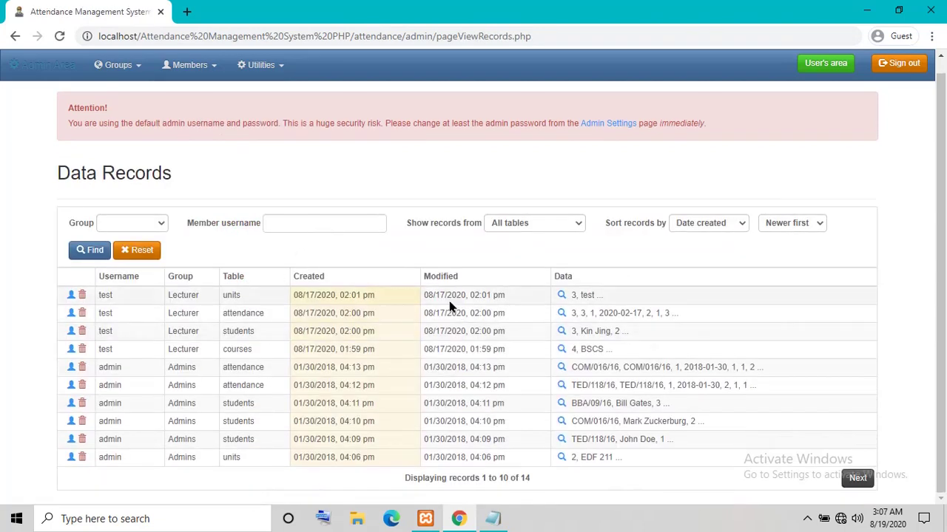
drag(448, 295, 82, 359)
click(82, 358)
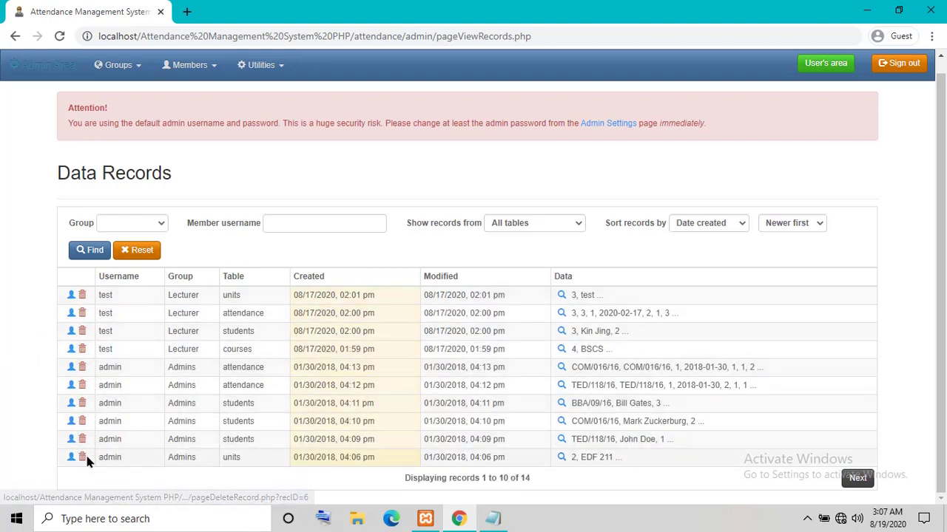
View the groups list, and look through the Add New Group form with its table permissions without filling it in
click(139, 79)
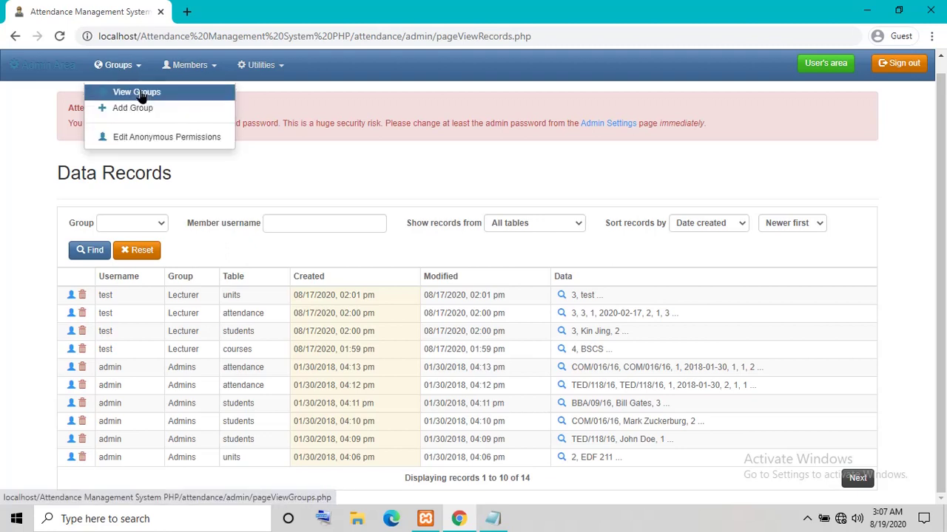
click(133, 92)
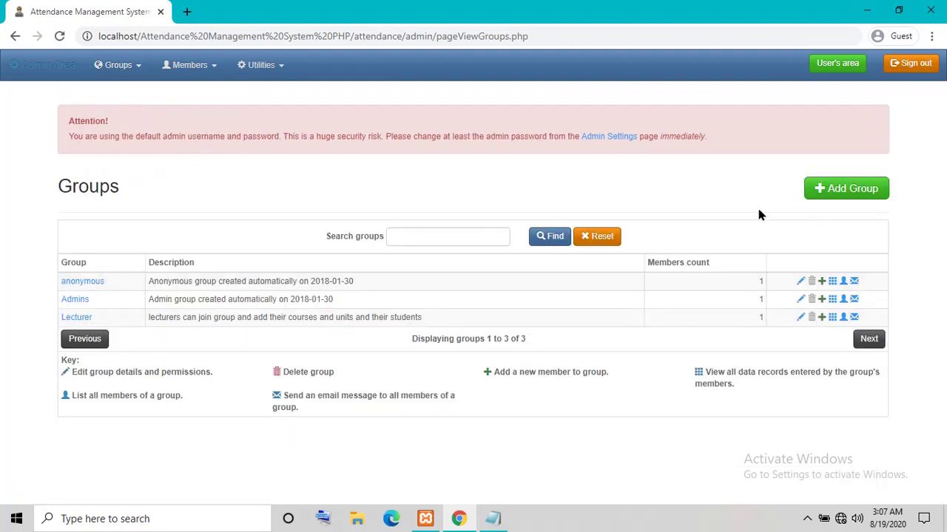
click(126, 65)
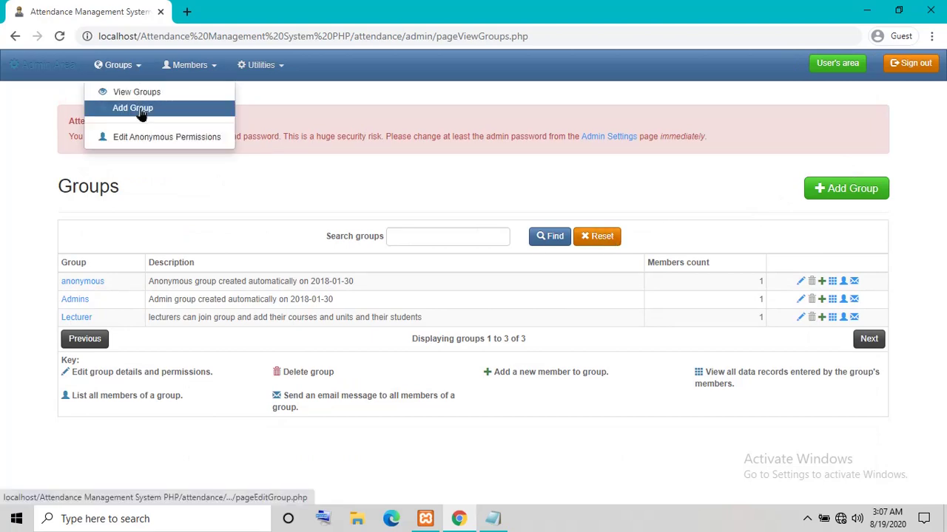
click(140, 110)
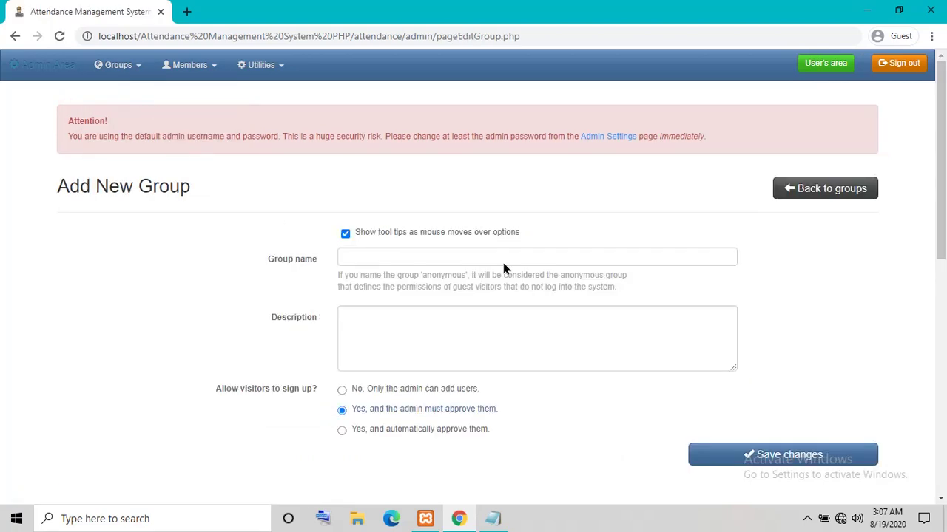
scroll(488, 273, down, 10)
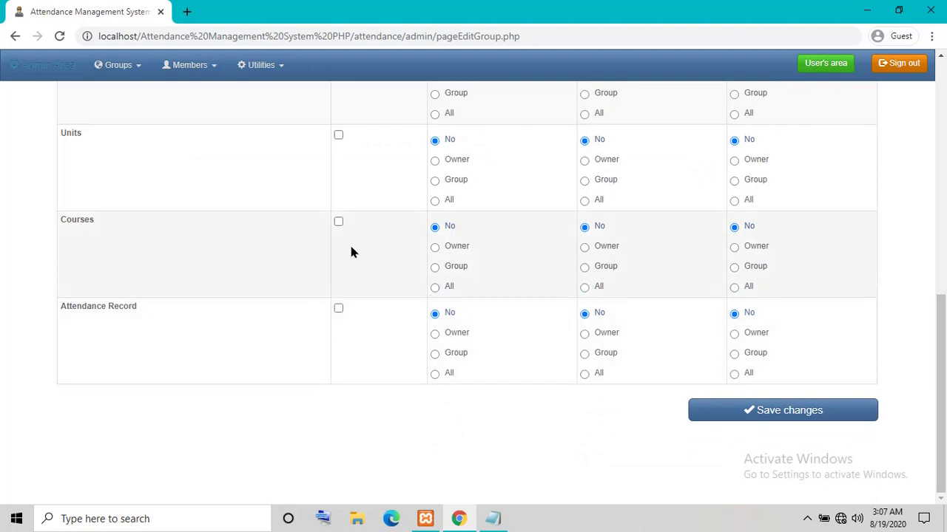
scroll(348, 248, up, 10)
scroll(347, 307, down, 4)
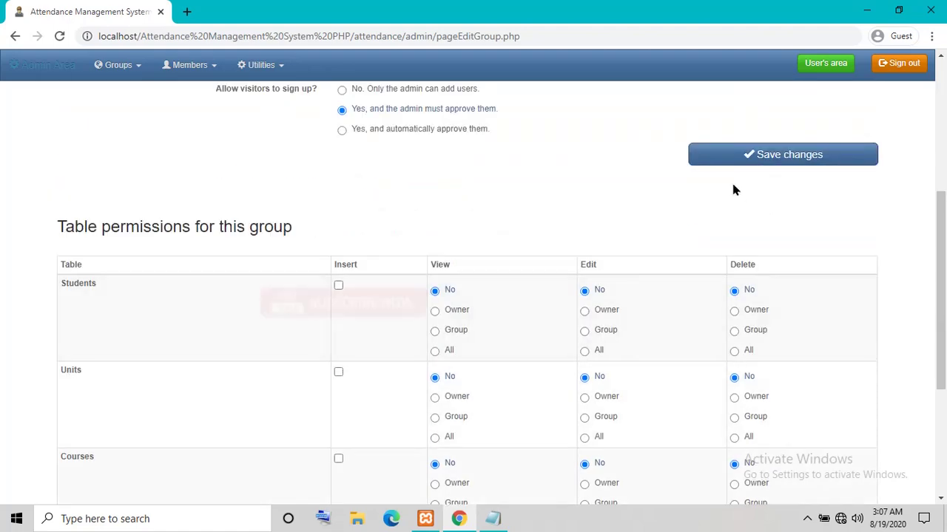
Open the anonymous group's permissions for editing and review its details and table permissions
click(131, 67)
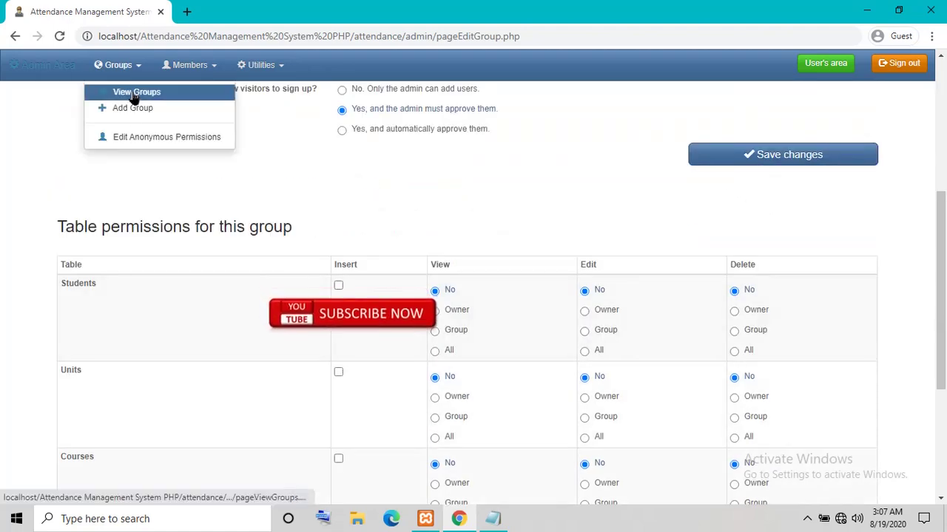
click(144, 145)
scroll(359, 251, down, 6)
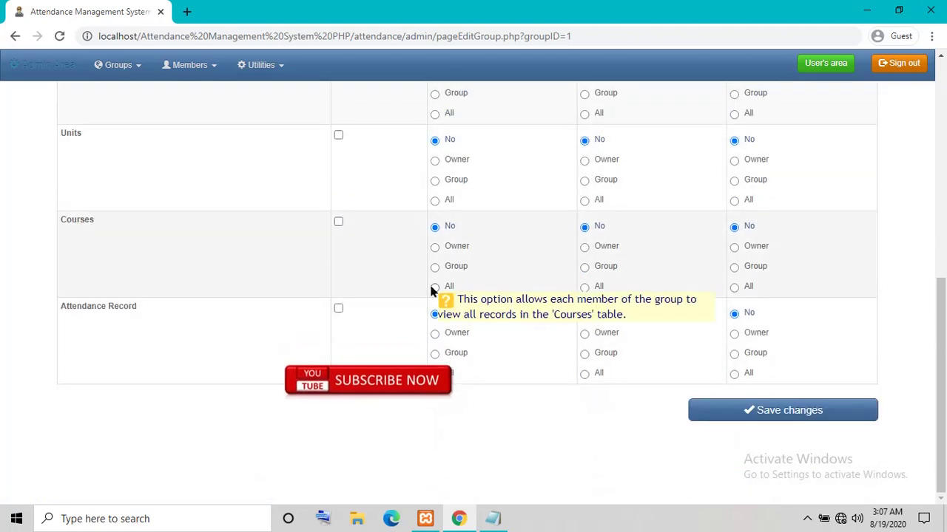
scroll(430, 285, up, 6)
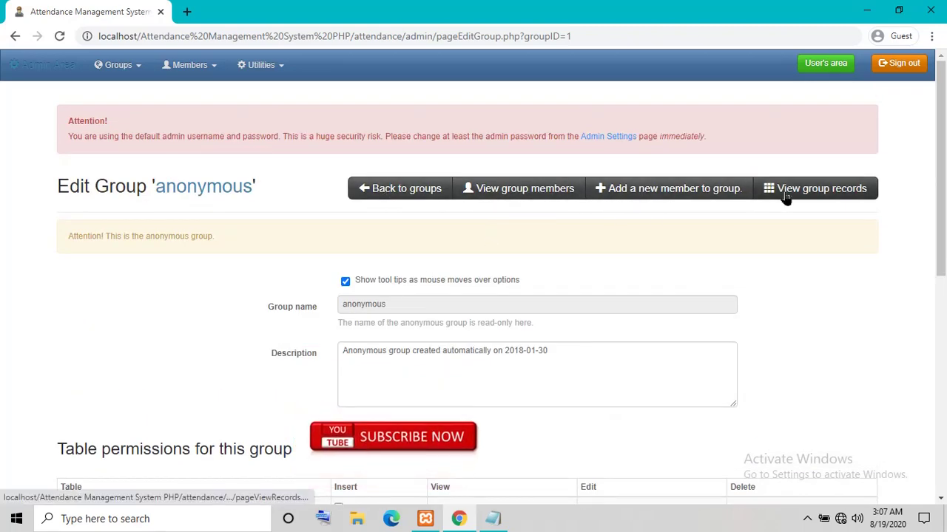
scroll(575, 311, down, 6)
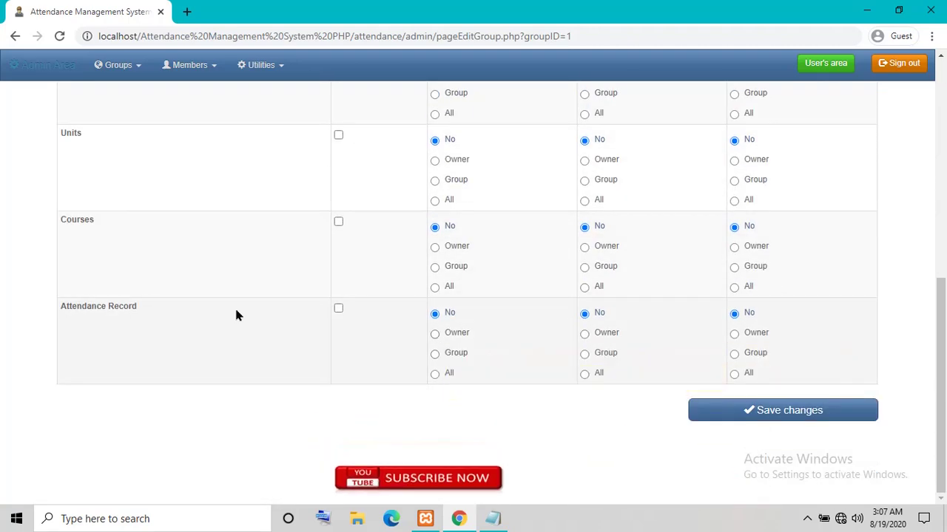
scroll(237, 316, up, 4)
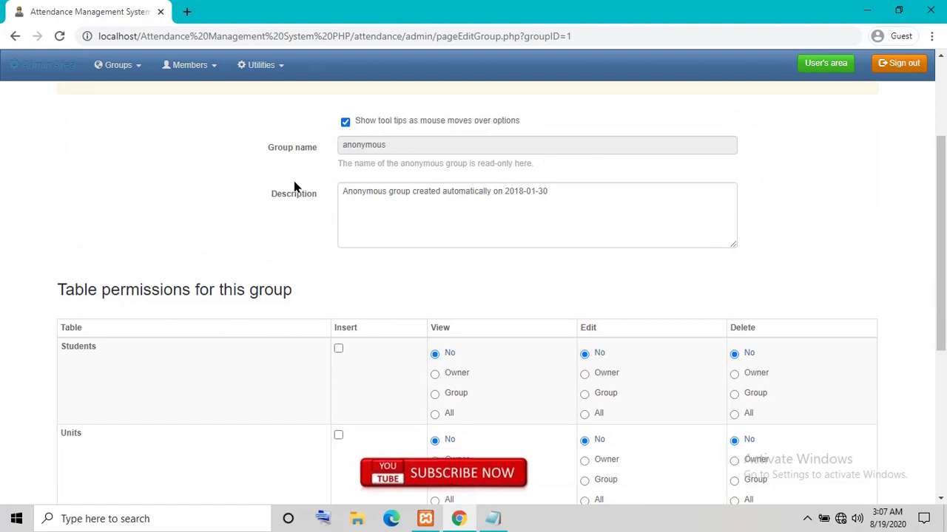
scroll(293, 186, up, 2)
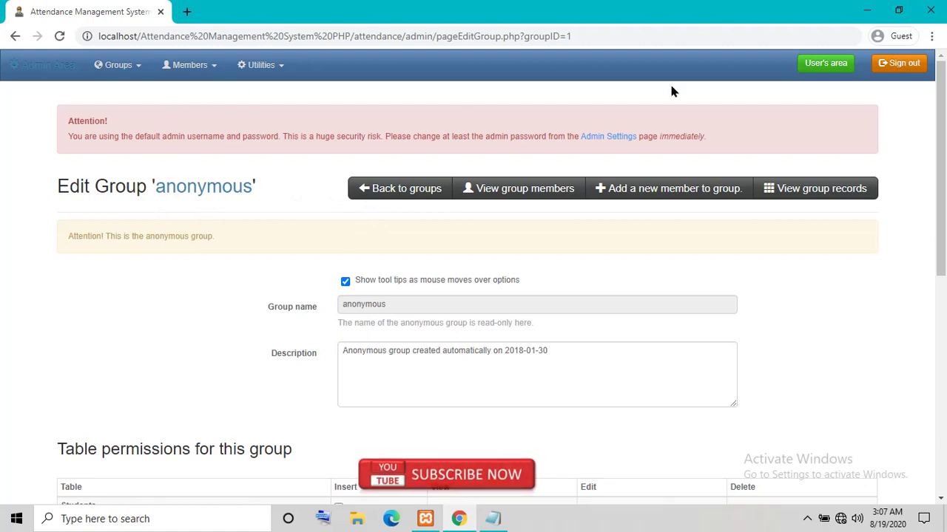
Open the Students list in the user's area and select all records to view the additional batch actions
click(824, 63)
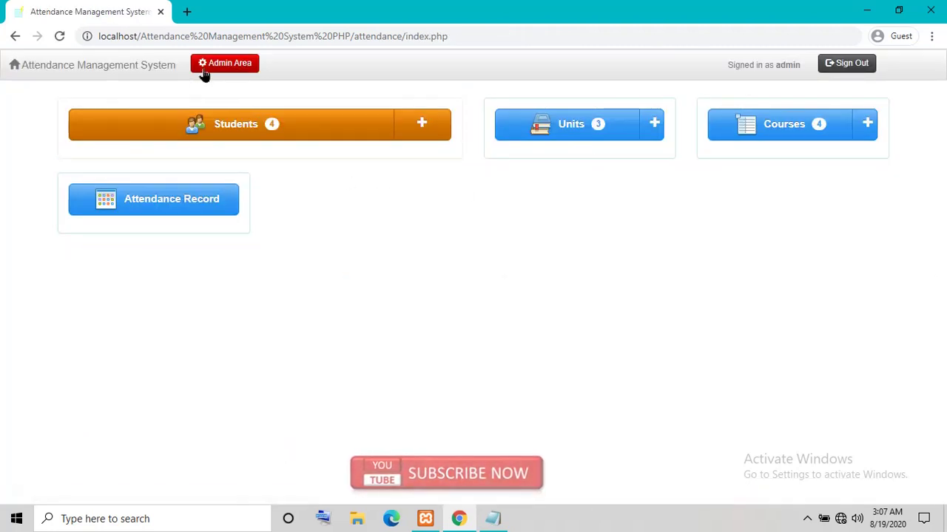
click(321, 133)
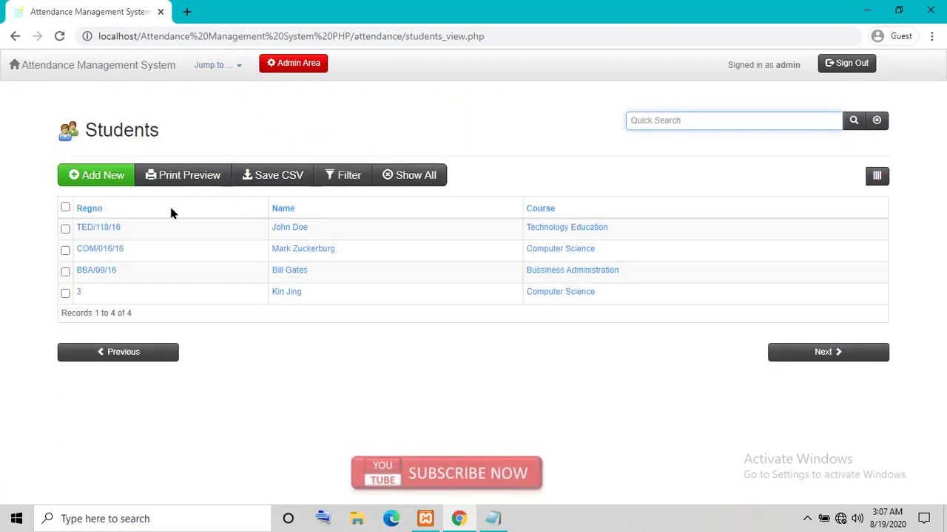
click(65, 208)
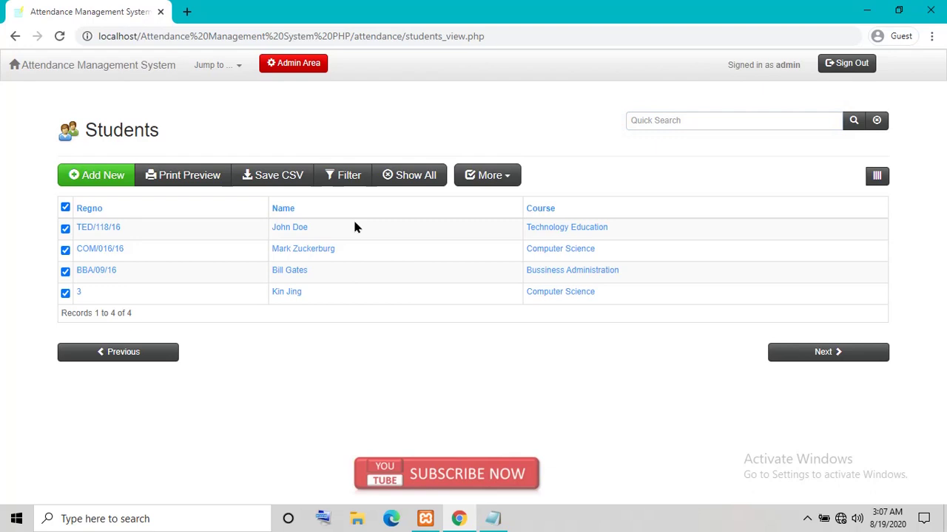
click(488, 176)
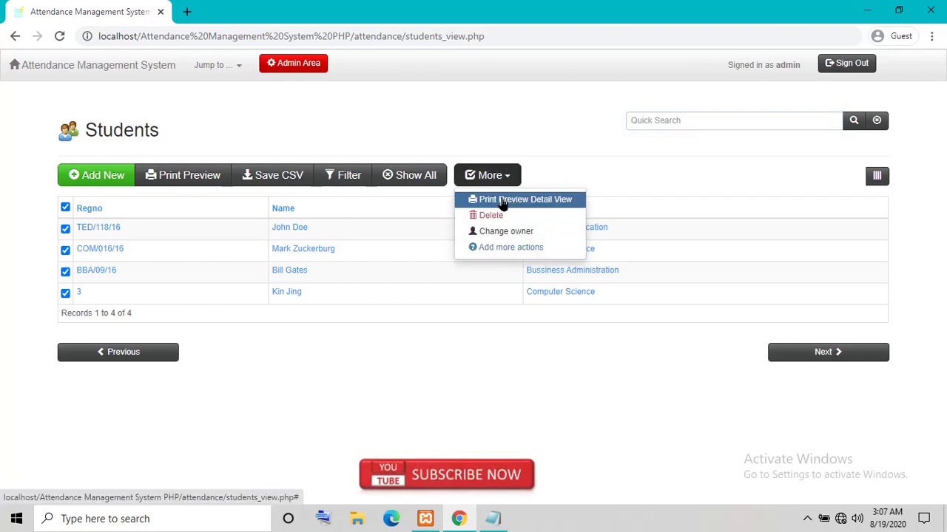
Show the print preview of the Students list and its print dialog, and cancel the printing
click(202, 176)
click(85, 174)
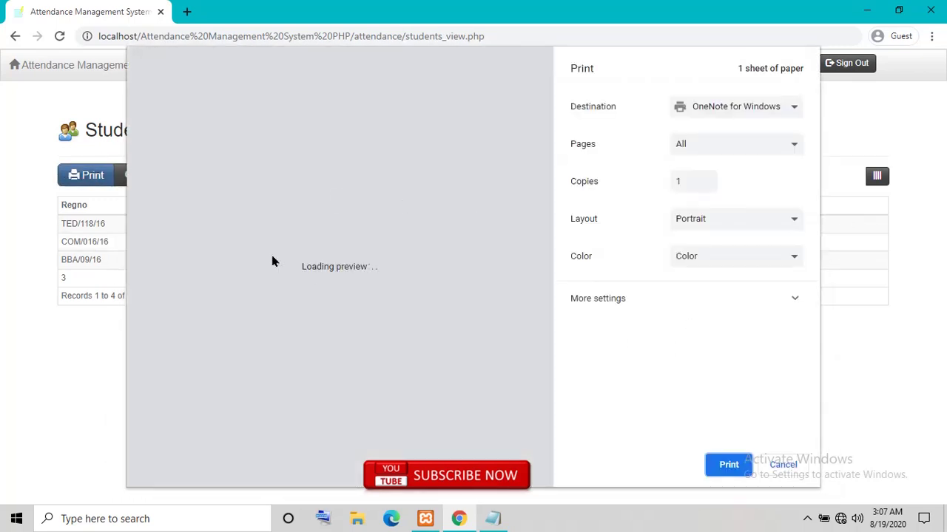
click(786, 466)
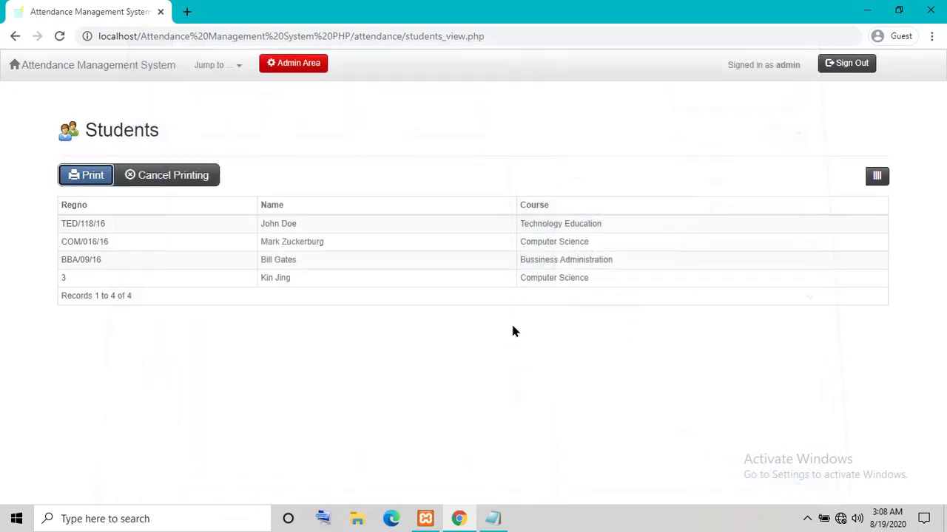
click(207, 182)
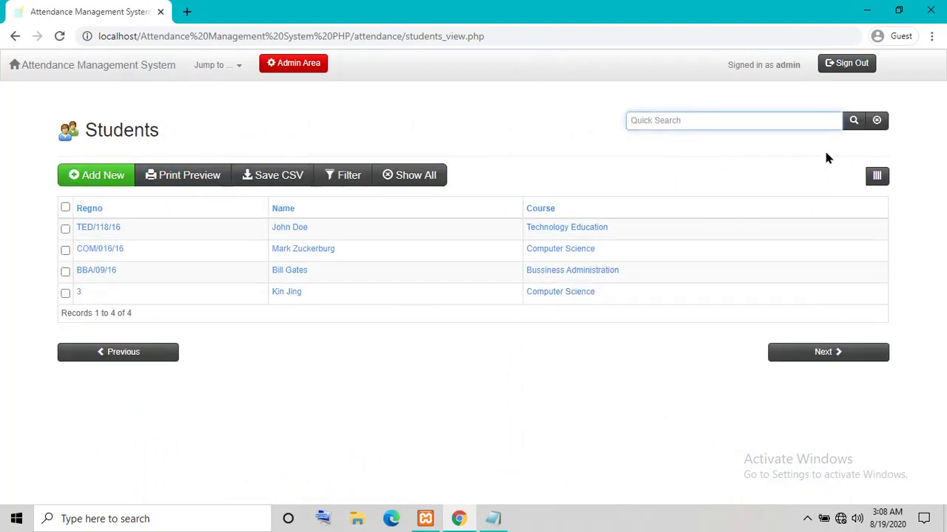
Hide the Regno and Course columns in the Students list, keeping only the Name column
click(879, 181)
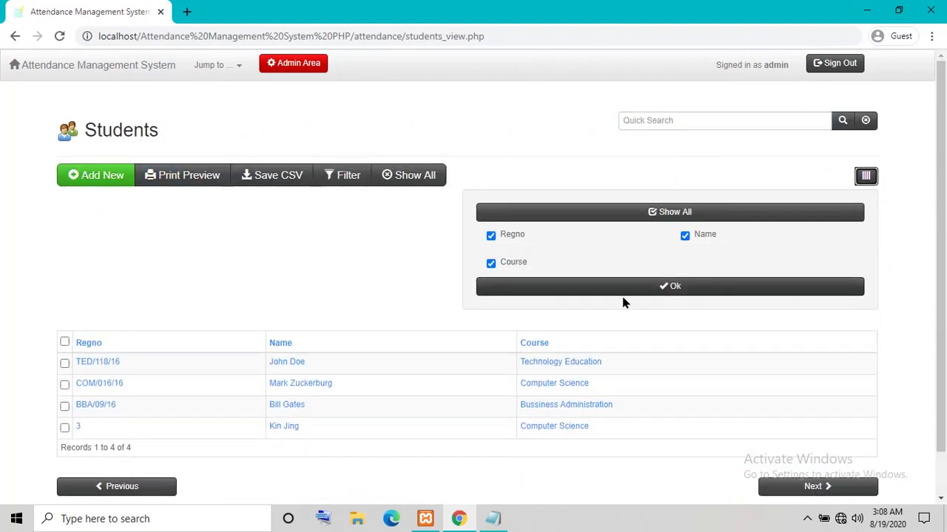
click(491, 264)
click(492, 238)
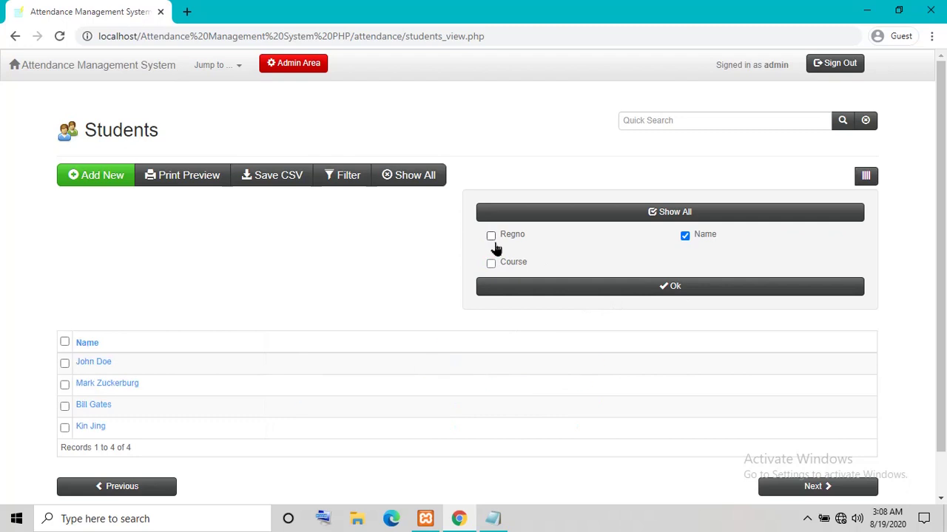
click(510, 287)
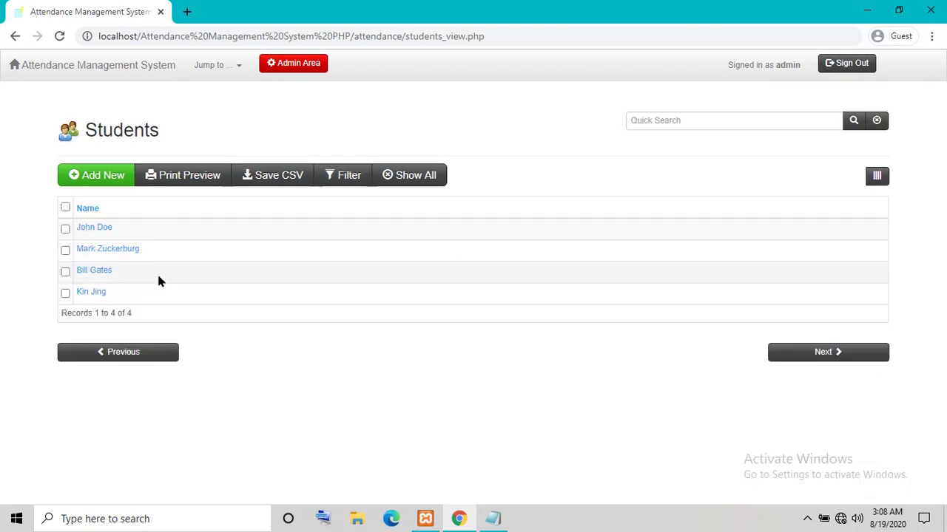
Show the Regno and Course columns in the Students list again
click(879, 178)
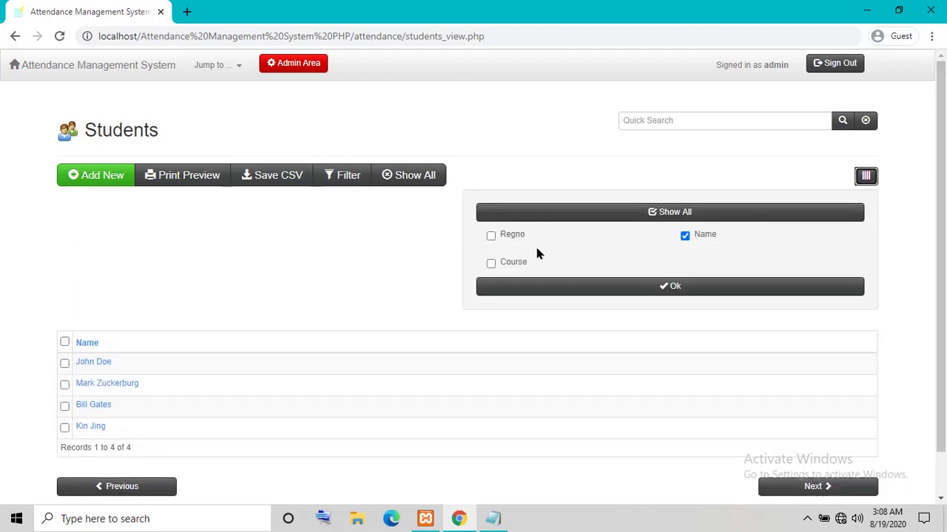
click(491, 236)
click(491, 264)
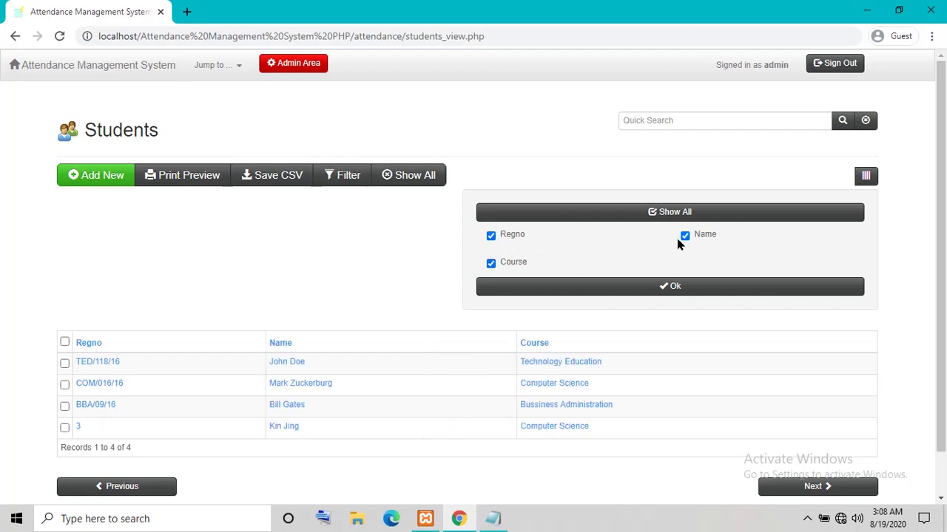
click(672, 287)
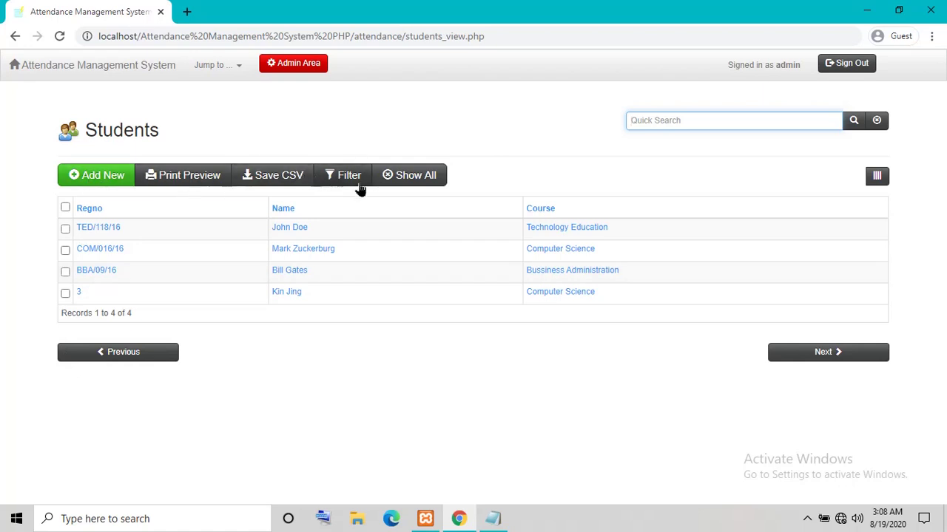
View the Units list and the Courses list
click(220, 74)
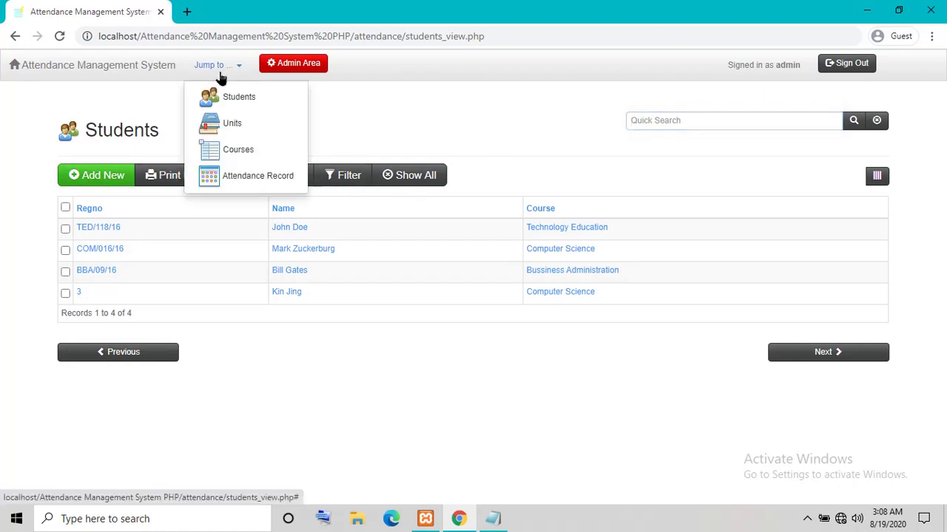
click(231, 126)
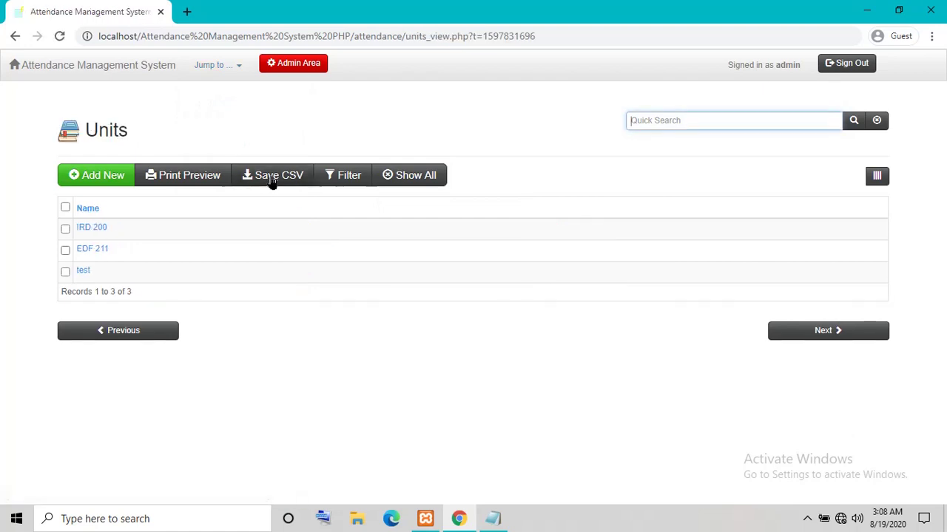
click(217, 72)
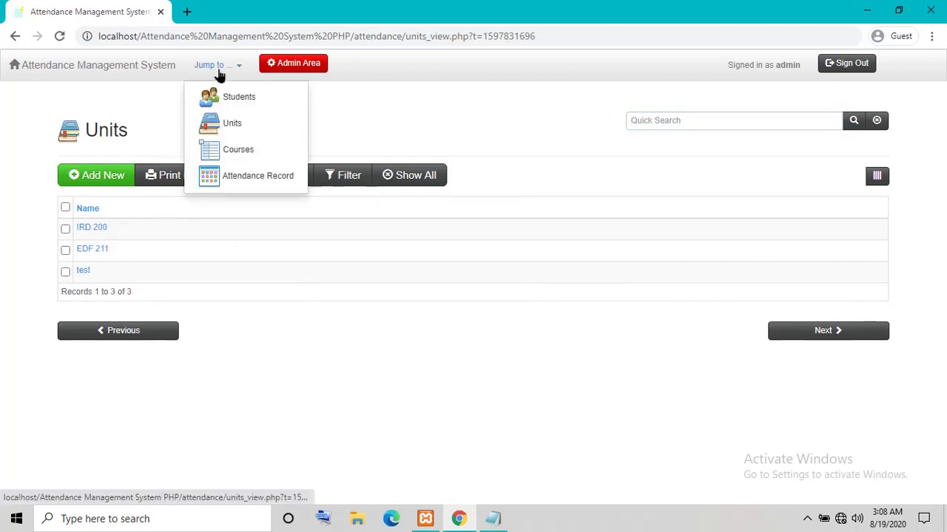
click(227, 162)
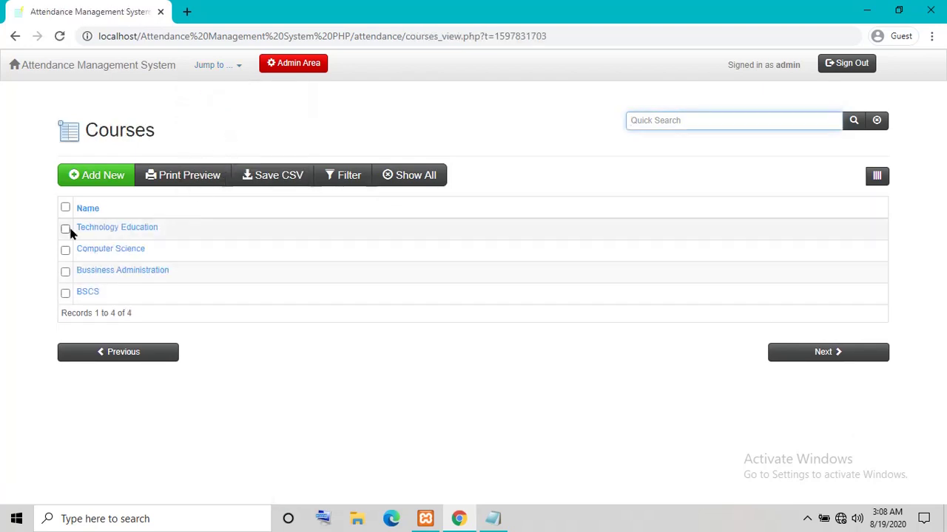
Go to the Attendance Record list and open the attendance details of the entry for unit IRD 200
click(222, 71)
click(224, 186)
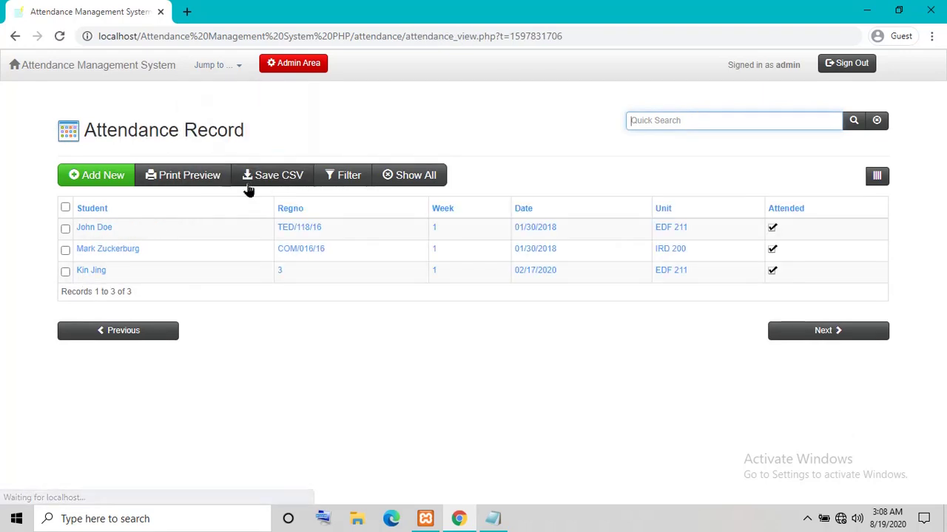
click(311, 250)
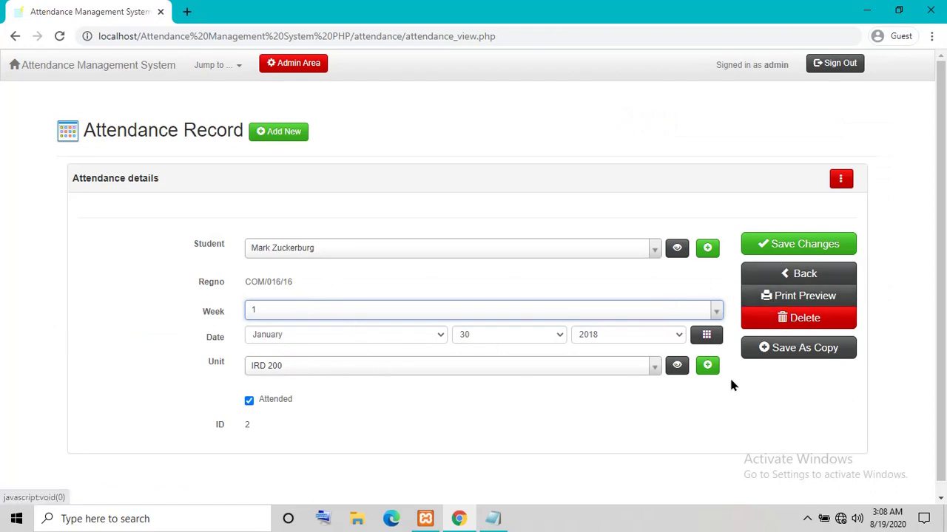
Look at the form for adding a new unit from the attendance details, and return to the Attendance Record list
click(707, 370)
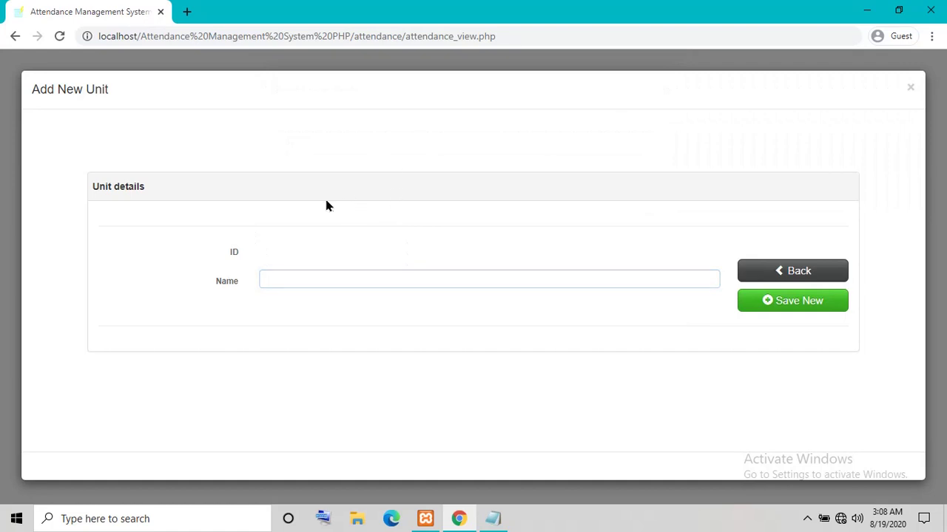
click(769, 272)
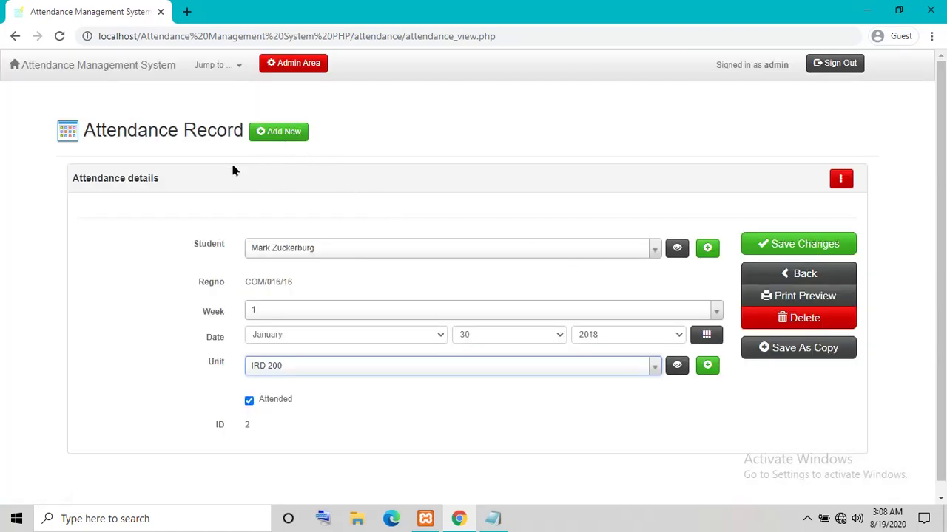
click(209, 68)
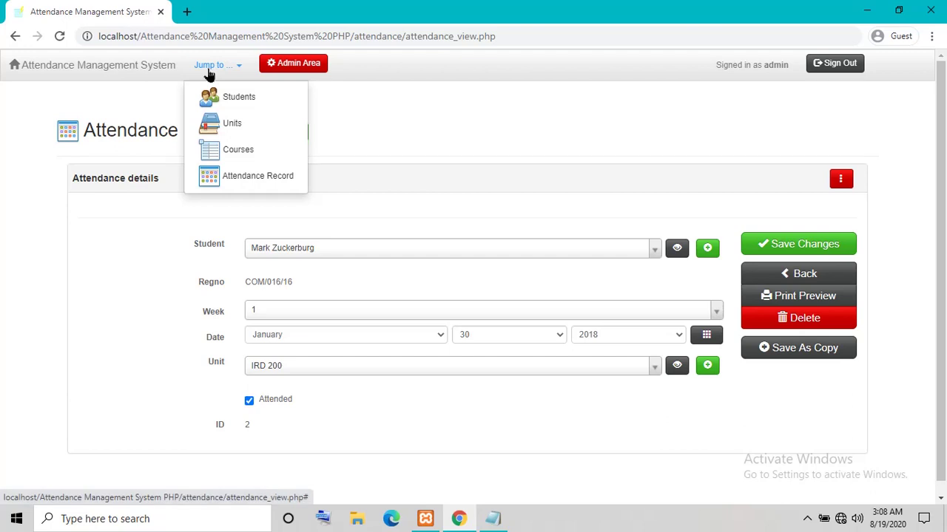
click(235, 180)
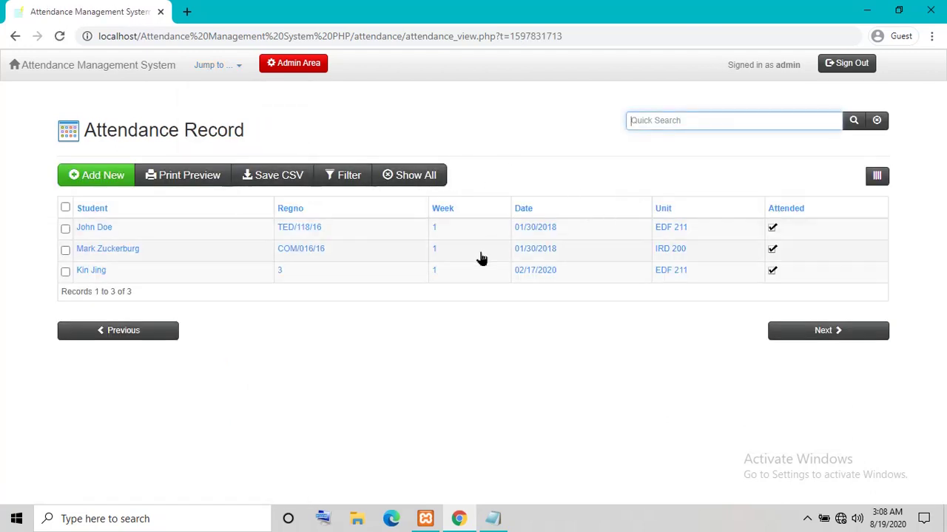
Sign out of the admin account and replace the text in the Notepad window with "for user"
click(868, 65)
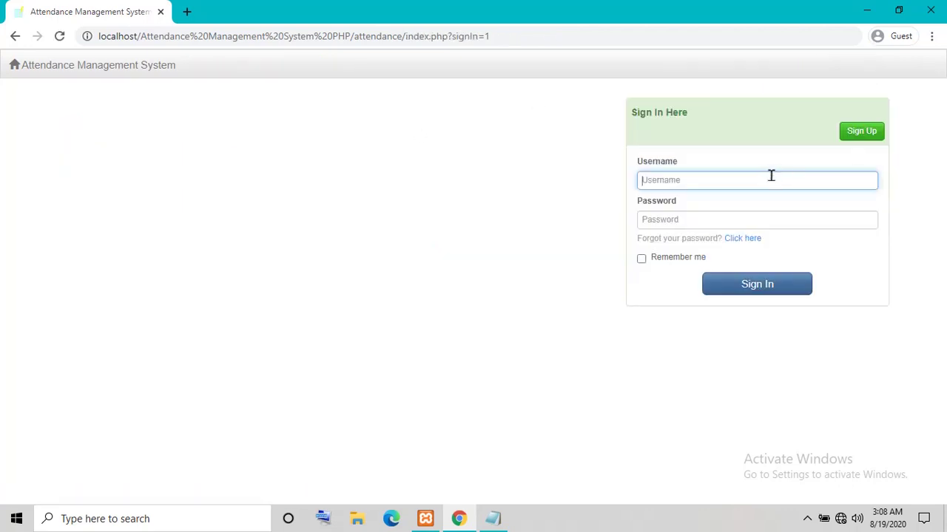
click(494, 518)
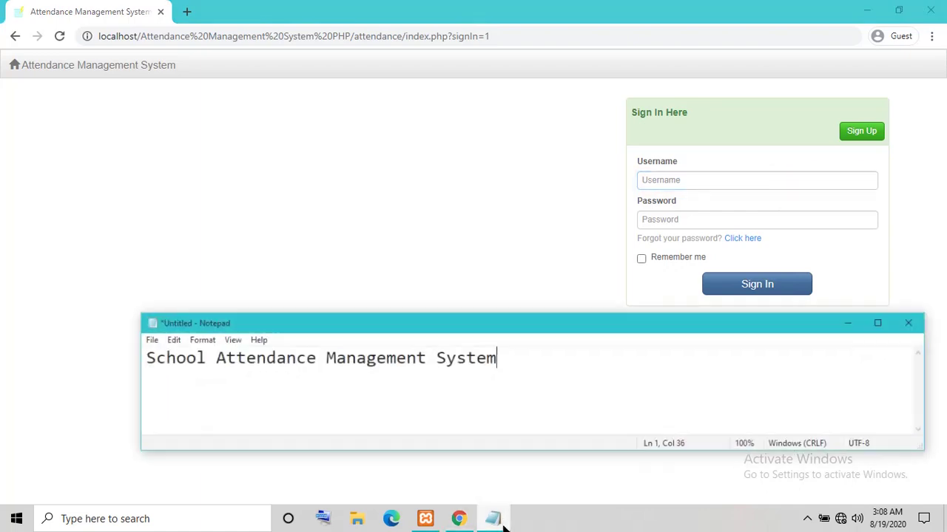
key(ctrl+a)
key(Delete)
text(fo)
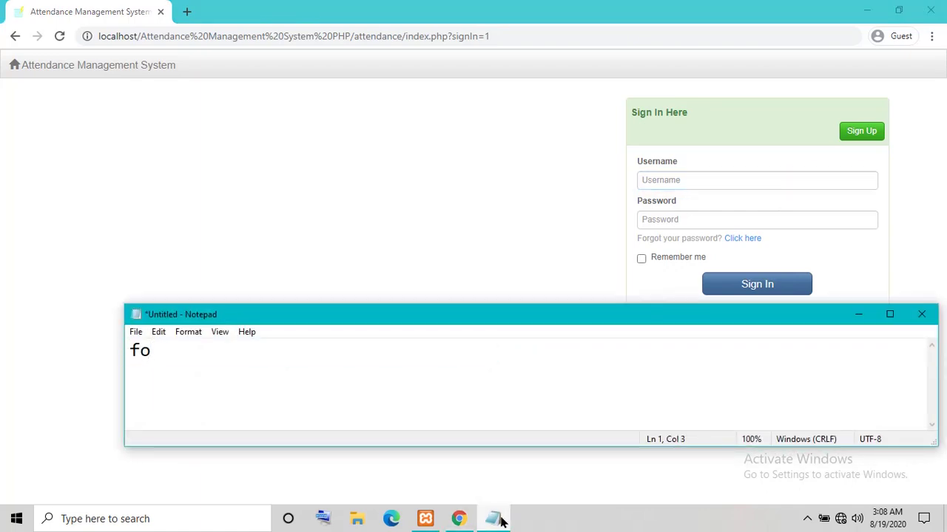
text(o)
key(BackSpace)
text(r user)
click(865, 320)
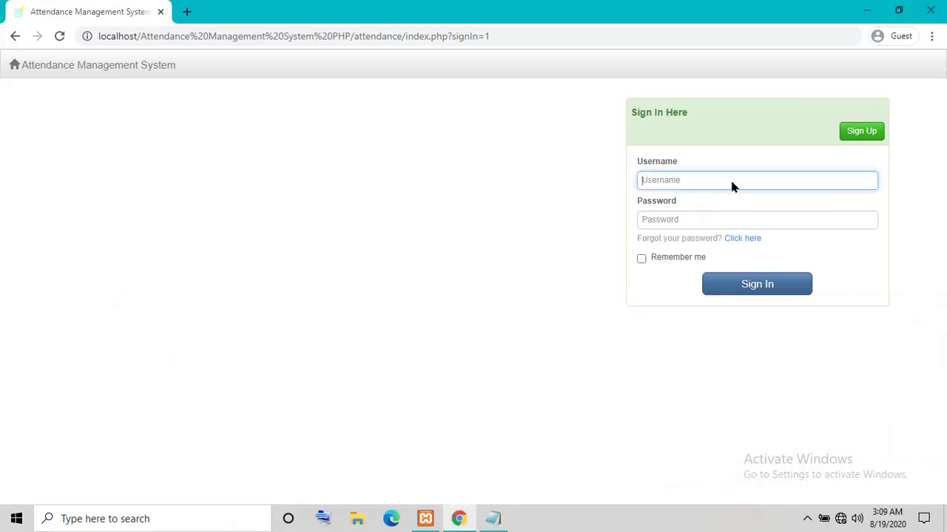
Look over the Sign Up form, including its password and group fields, and return to the sign-in page
click(863, 133)
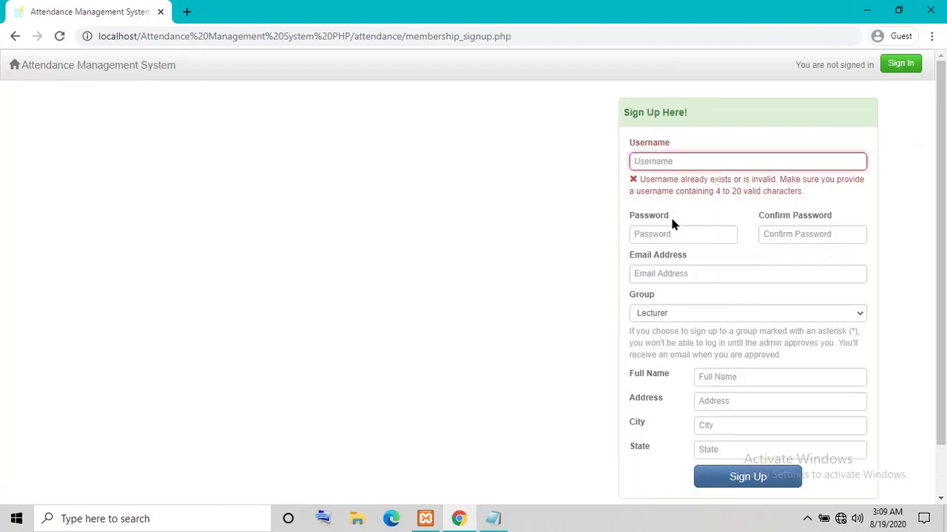
click(671, 235)
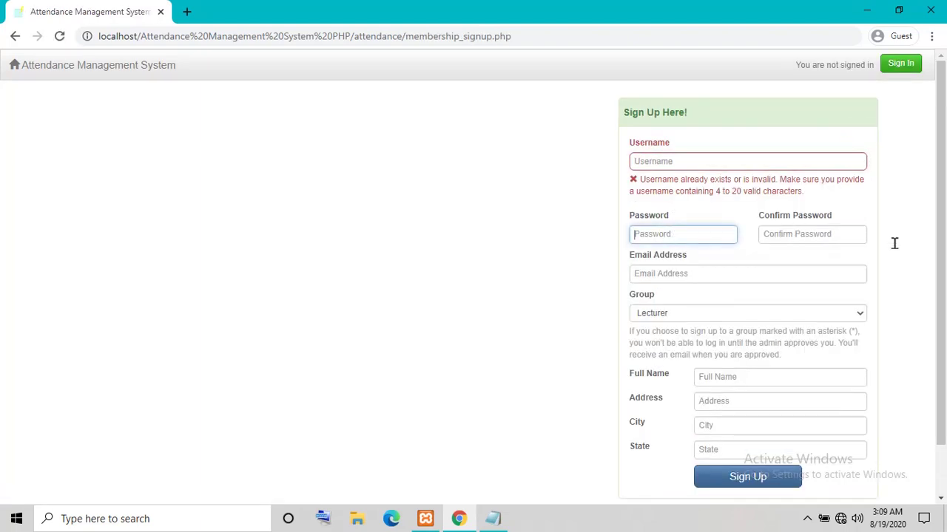
click(667, 315)
click(538, 310)
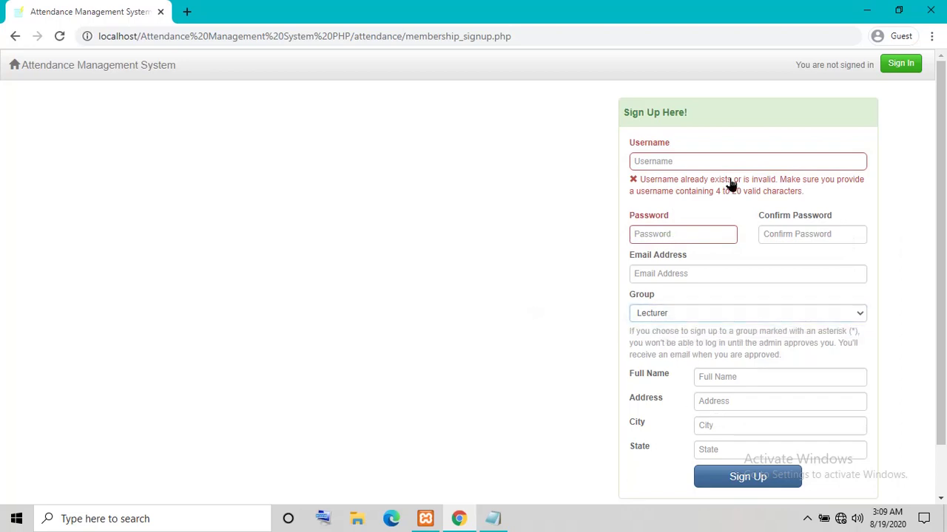
click(901, 63)
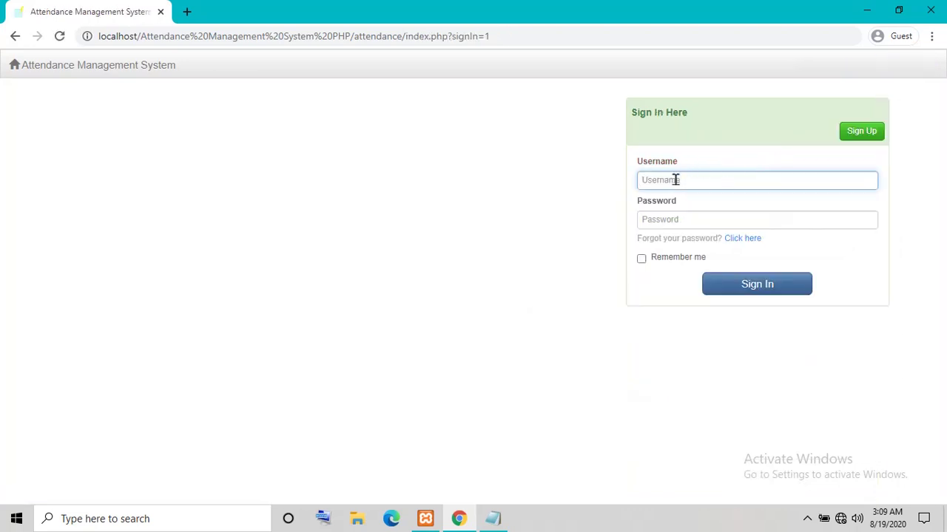
Try to sign in with the username test and the account password
text(test)
click(699, 220)
text(t)
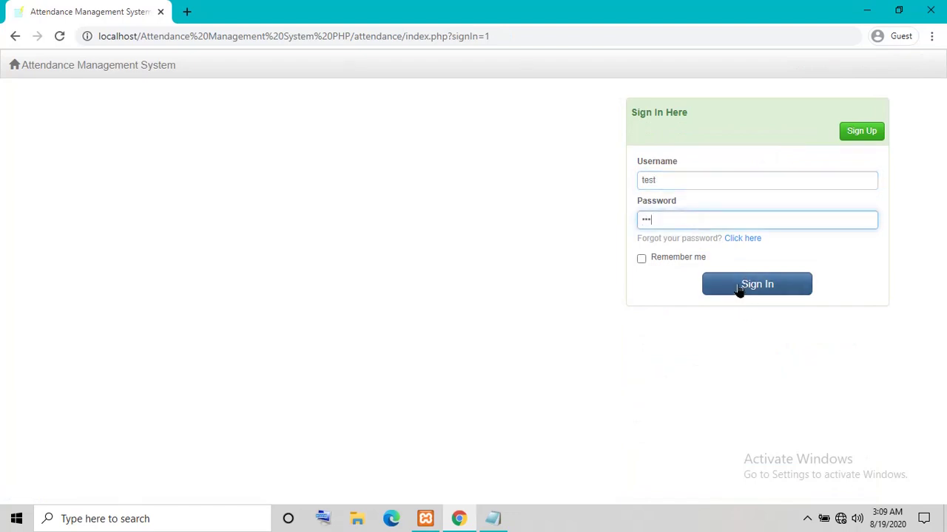
click(740, 291)
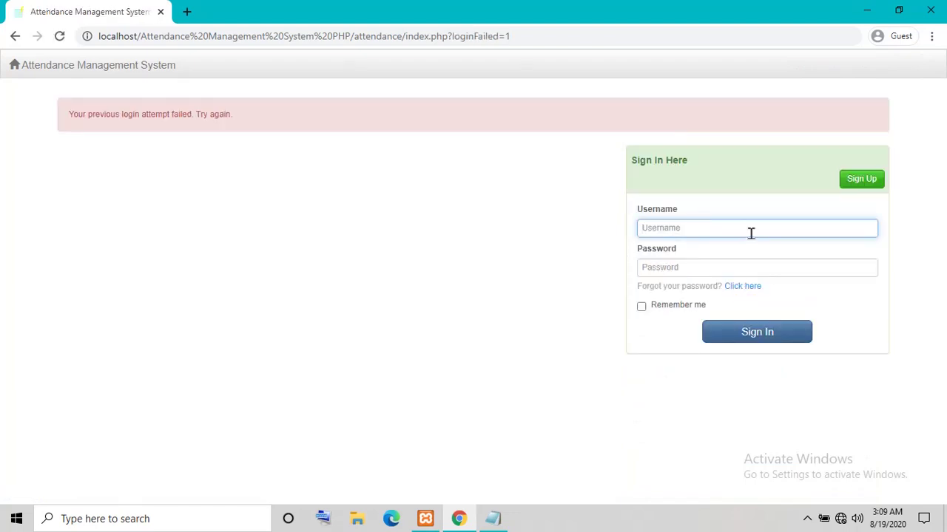
Sign in again, entering the username test and the account password
text(test)
click(709, 274)
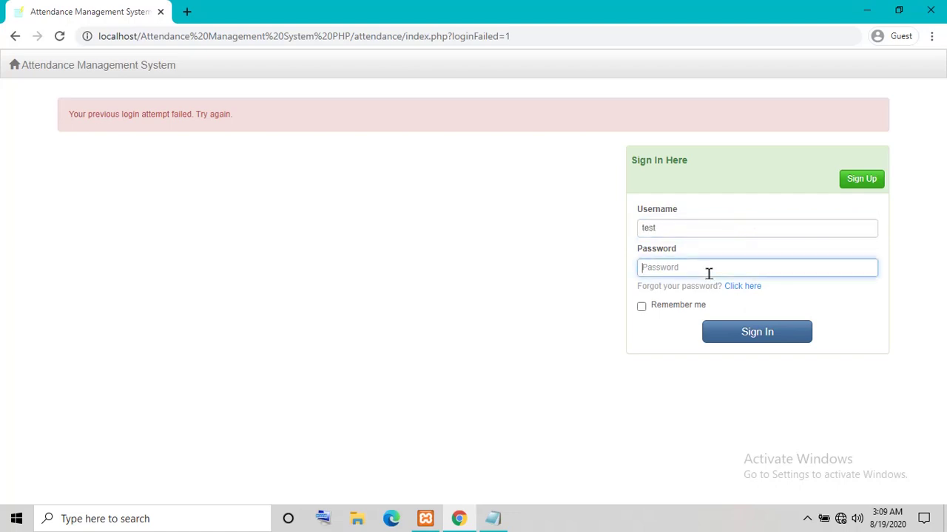
text(t)
click(742, 328)
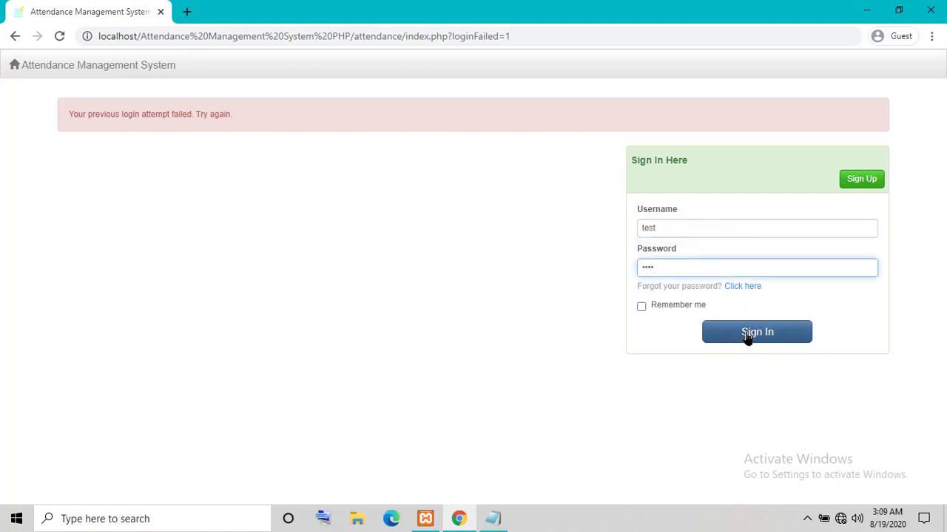
View the Students list, select its record, and return to the home page
click(214, 128)
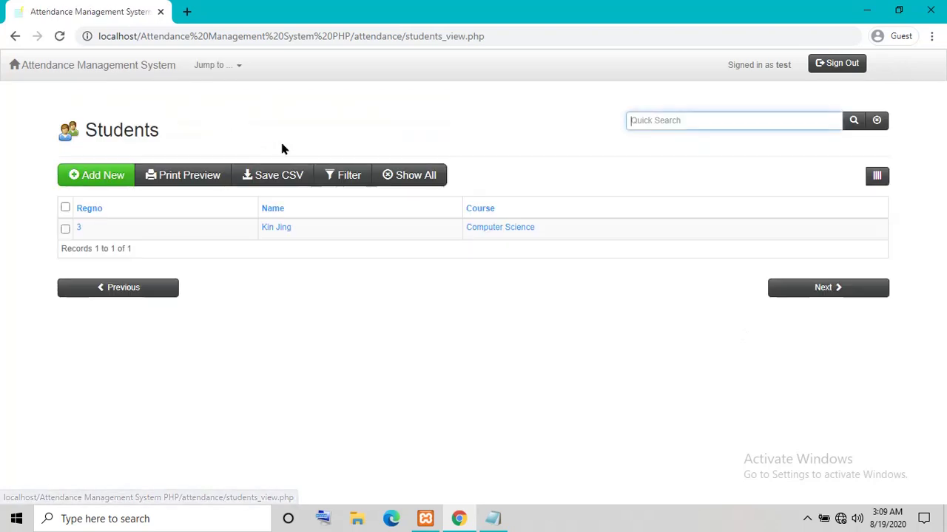
click(65, 229)
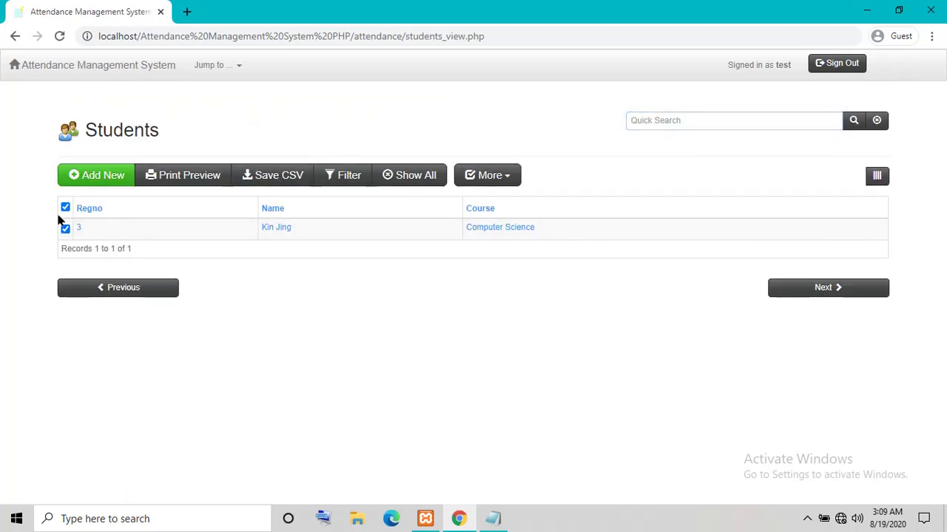
click(96, 293)
click(215, 65)
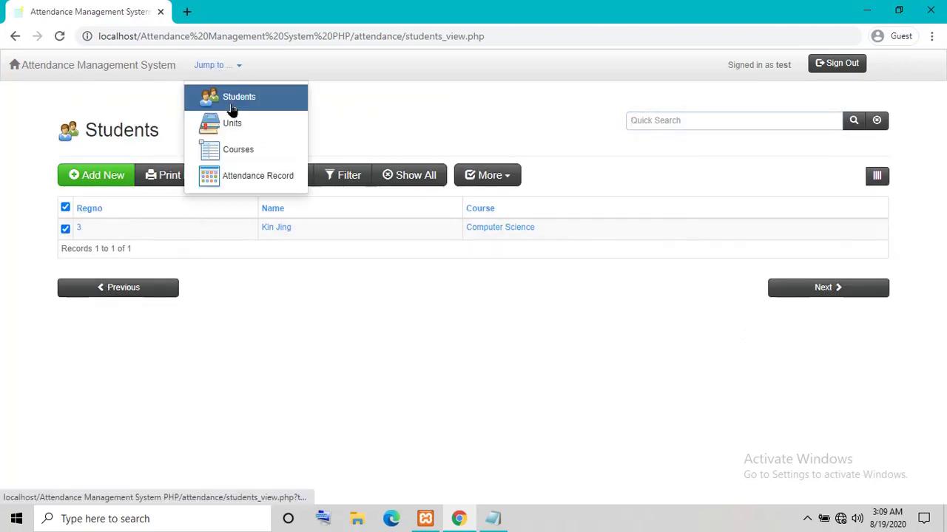
click(49, 67)
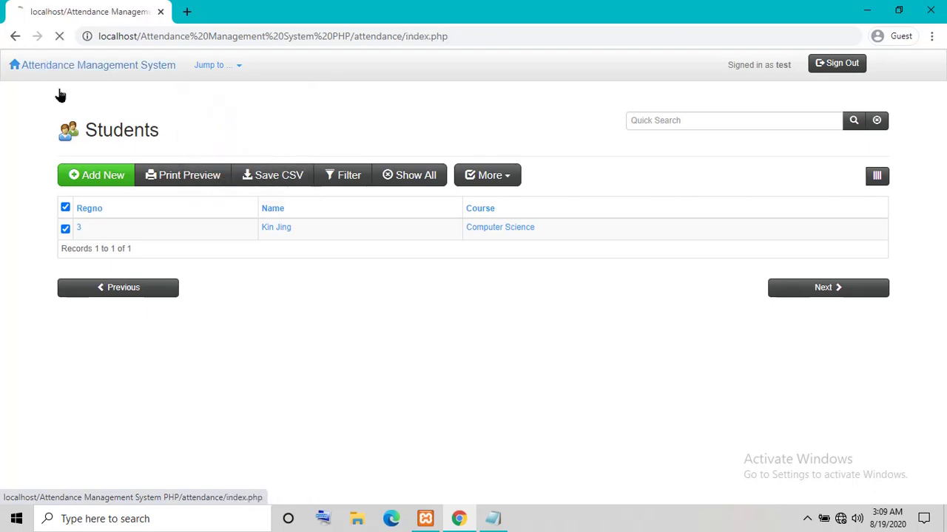
View the Units list and show its column display options
click(587, 132)
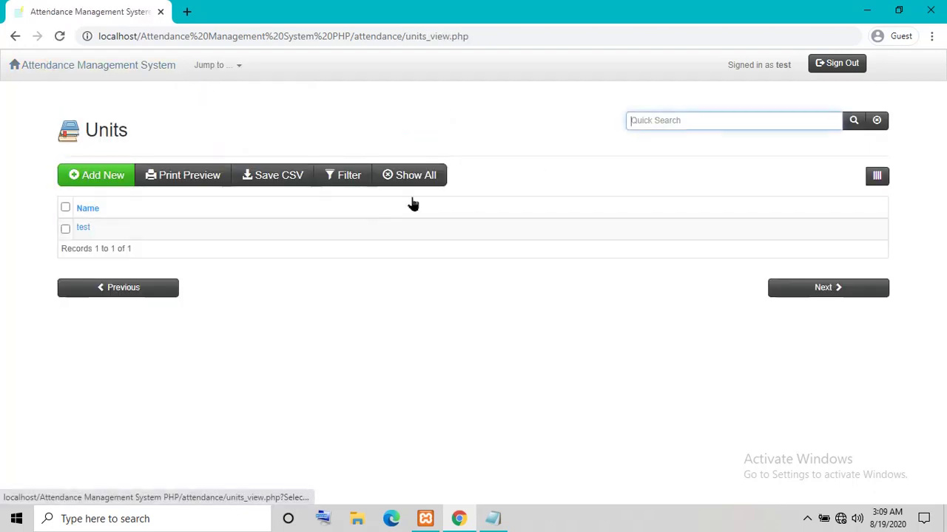
click(207, 66)
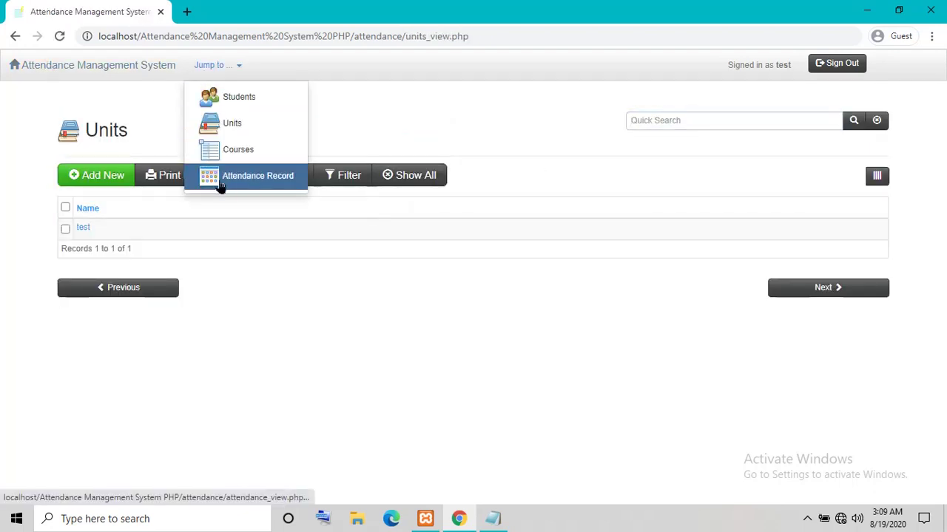
click(218, 178)
click(227, 66)
click(232, 123)
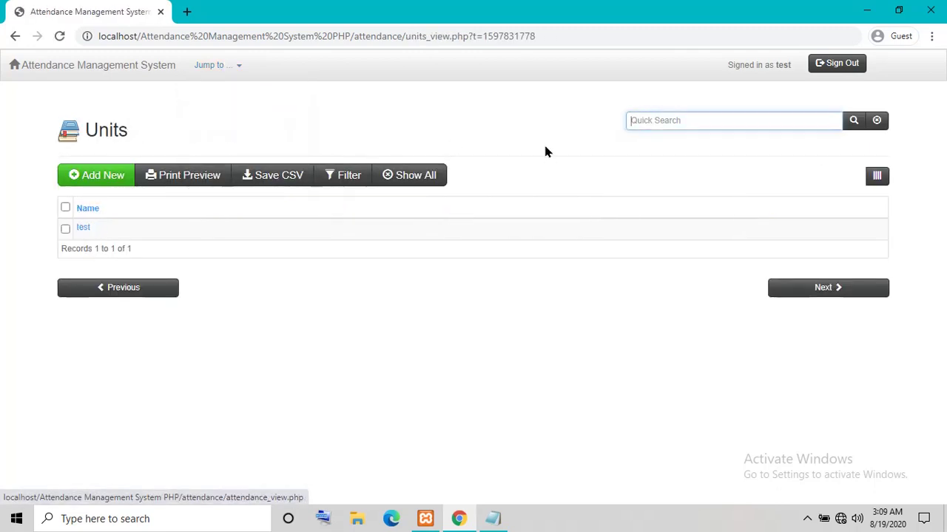
click(876, 176)
View the Attendance Record list and go back to the Units list
click(226, 66)
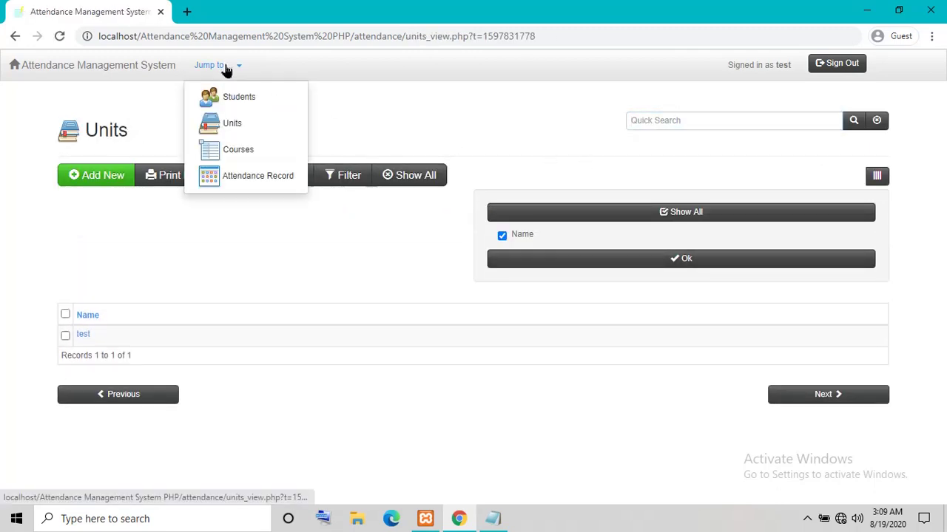
click(226, 178)
click(221, 68)
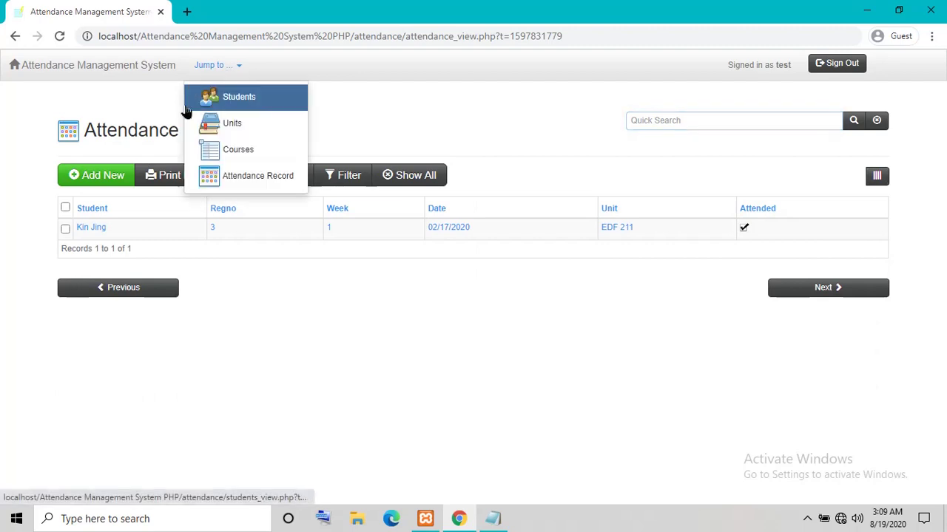
click(201, 120)
Add a new course named test to the Courses list and save it
click(226, 65)
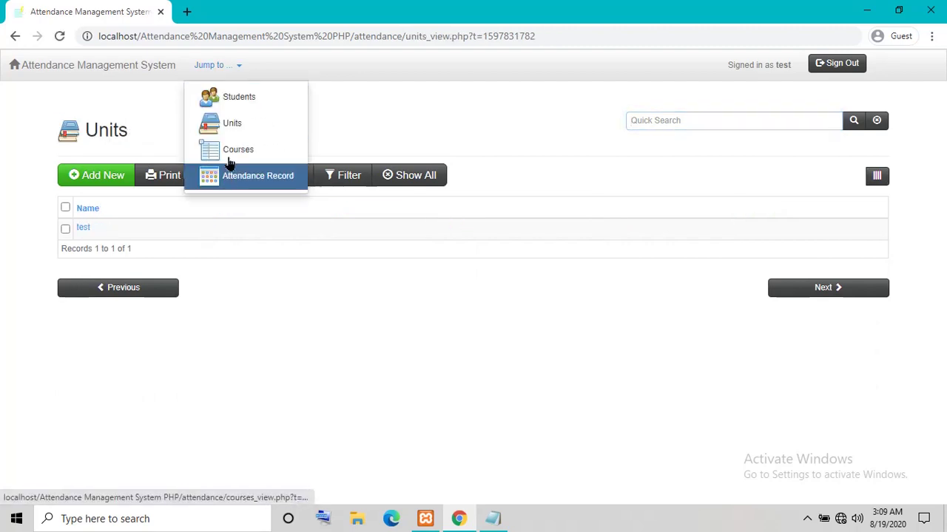
click(210, 149)
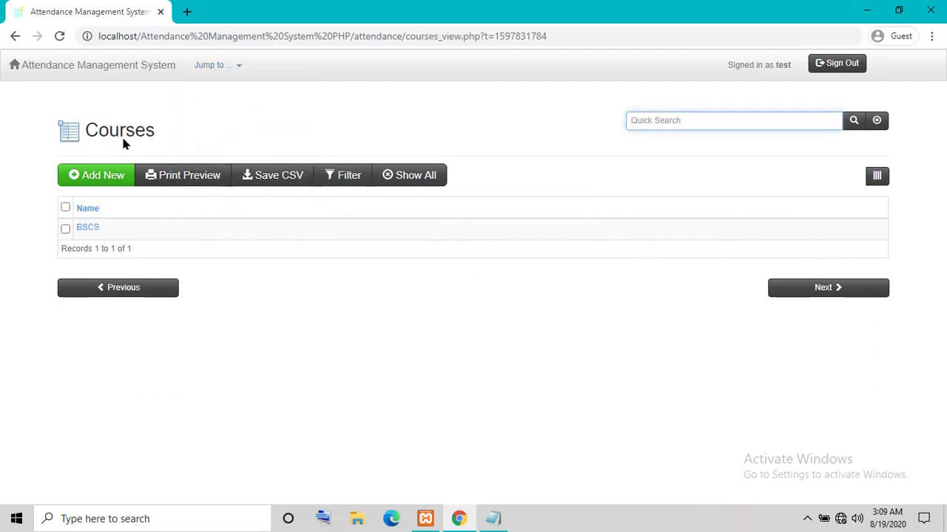
click(125, 180)
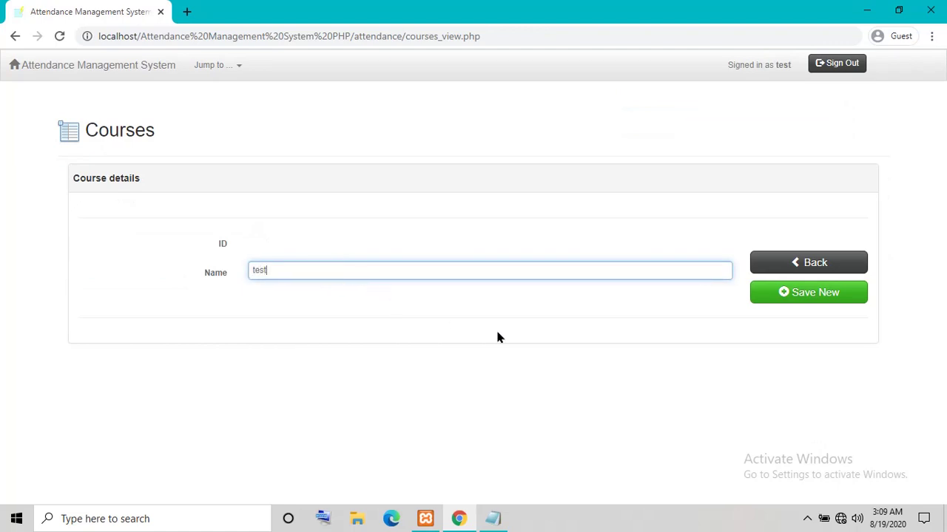
click(786, 294)
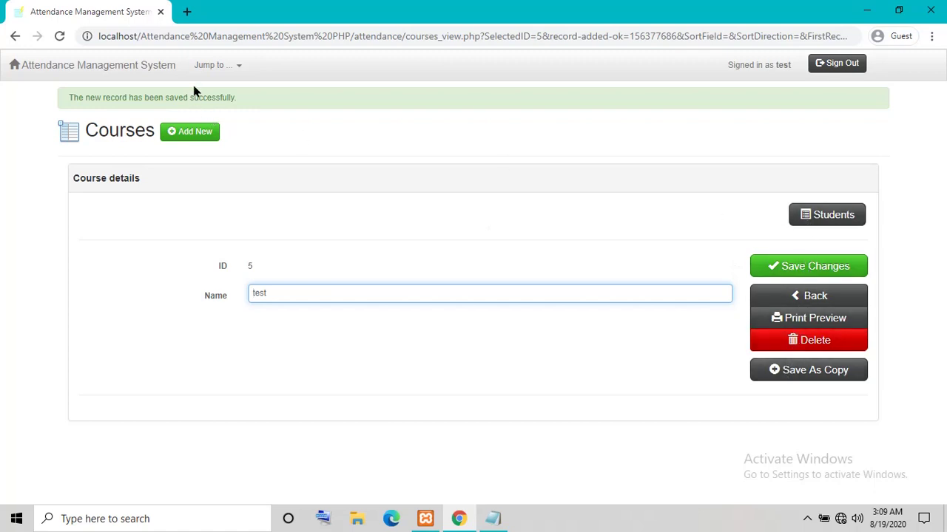
Delete the test course from the Courses list and sign out of the user account
click(210, 65)
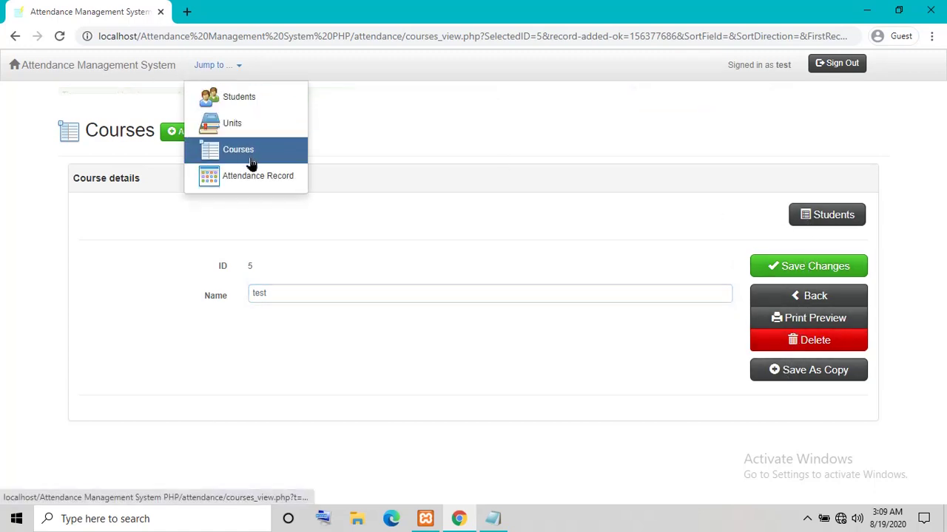
click(249, 154)
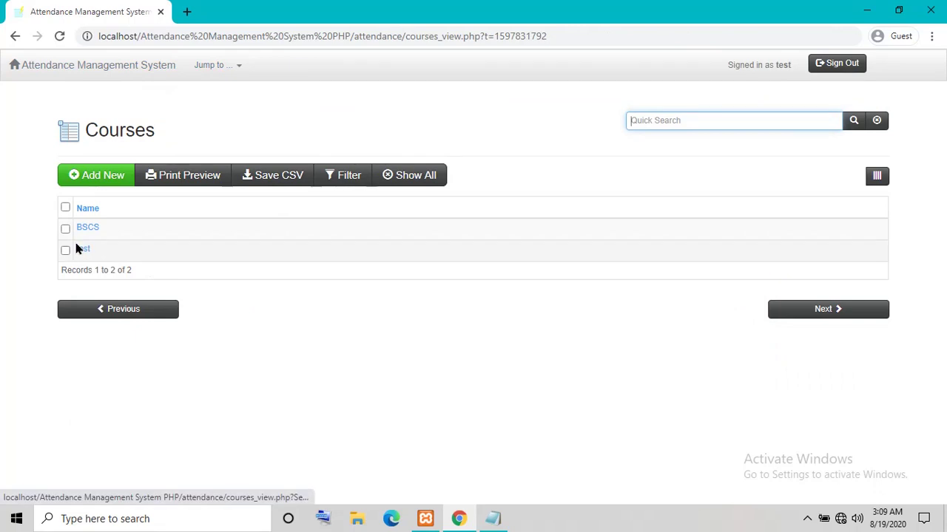
click(65, 251)
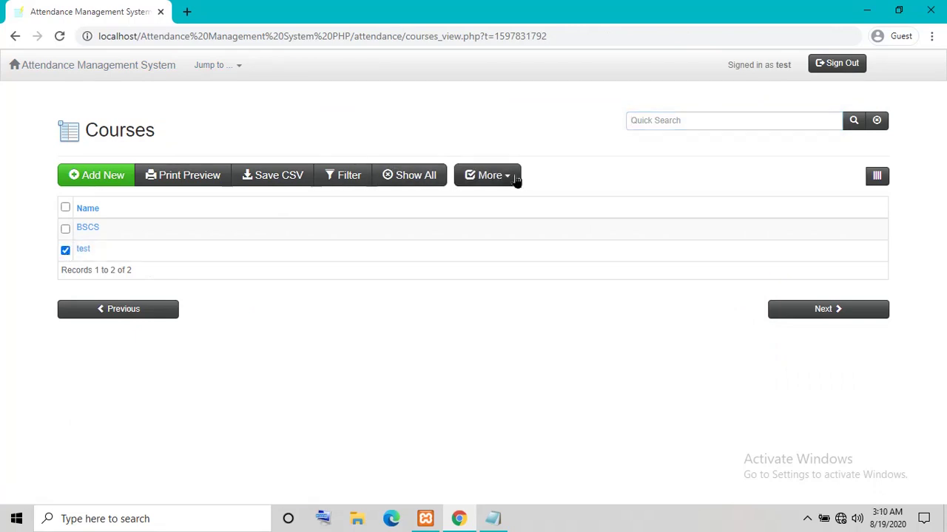
click(489, 175)
click(501, 219)
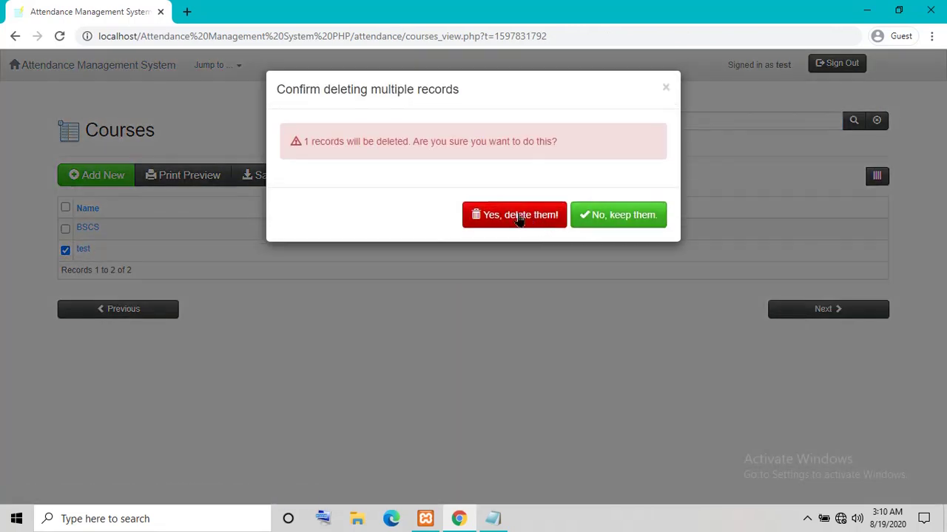
click(519, 216)
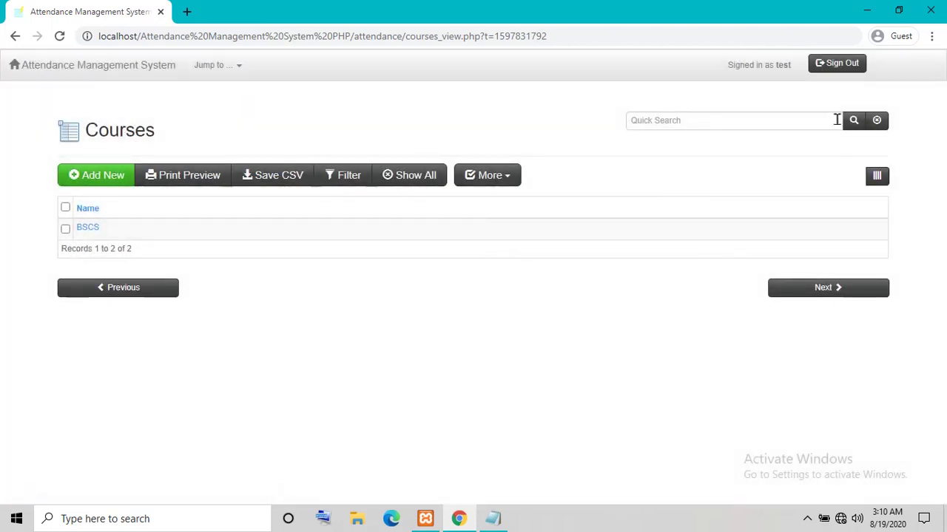
click(834, 64)
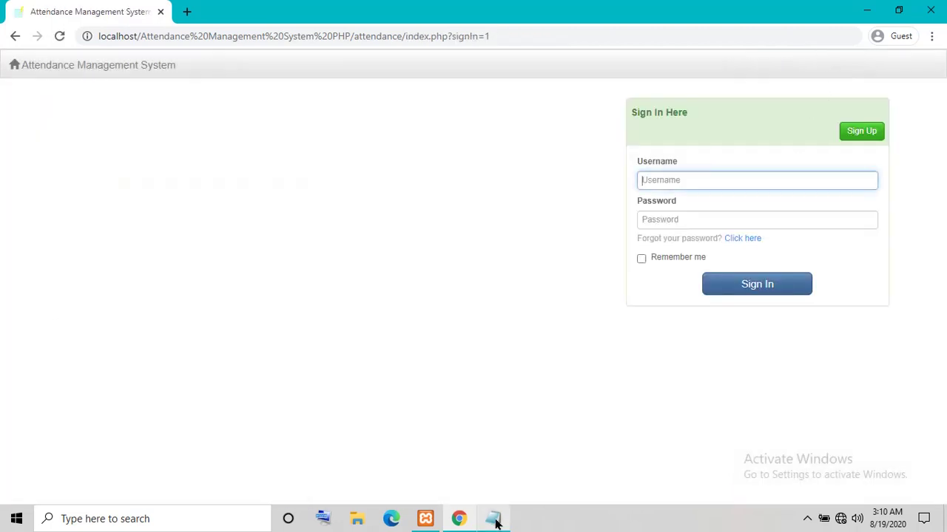
Show the Notepad notes, highlighting the line "How to run School Attendance Management System", and minimize the window
click(493, 519)
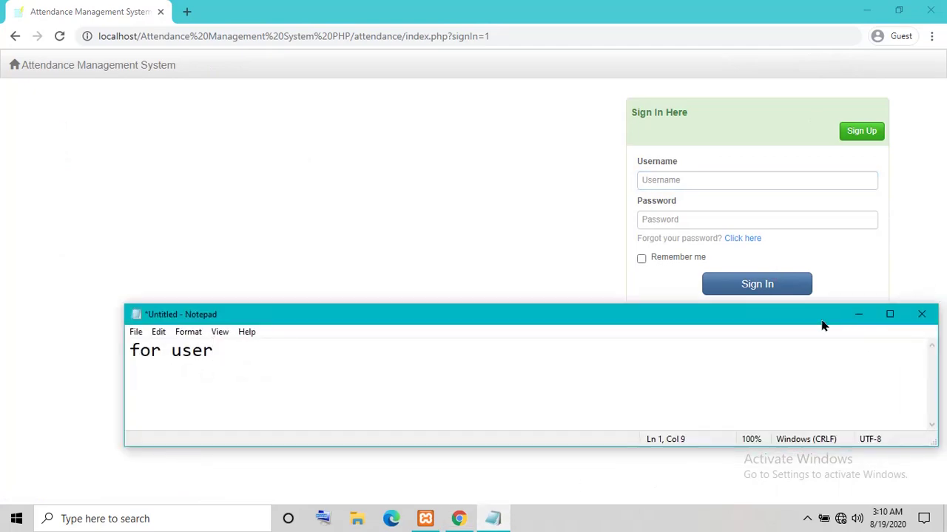
click(858, 315)
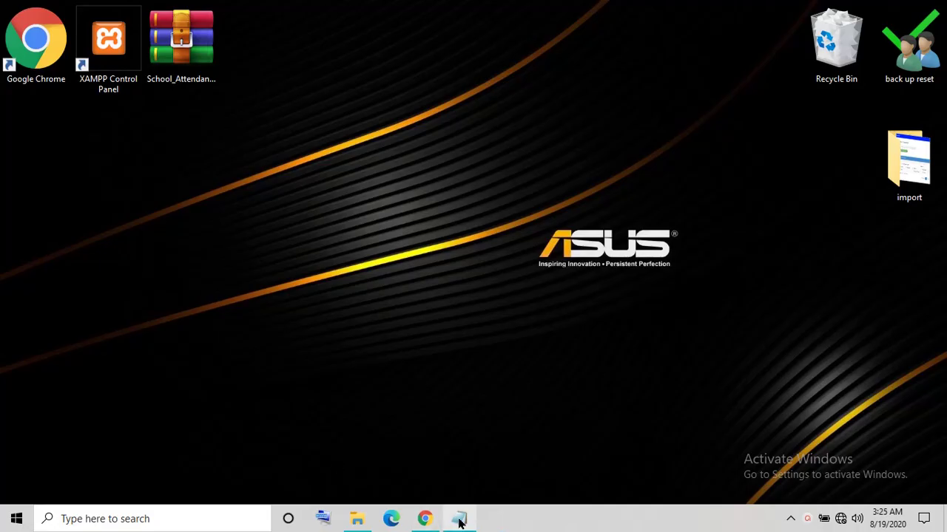
click(459, 519)
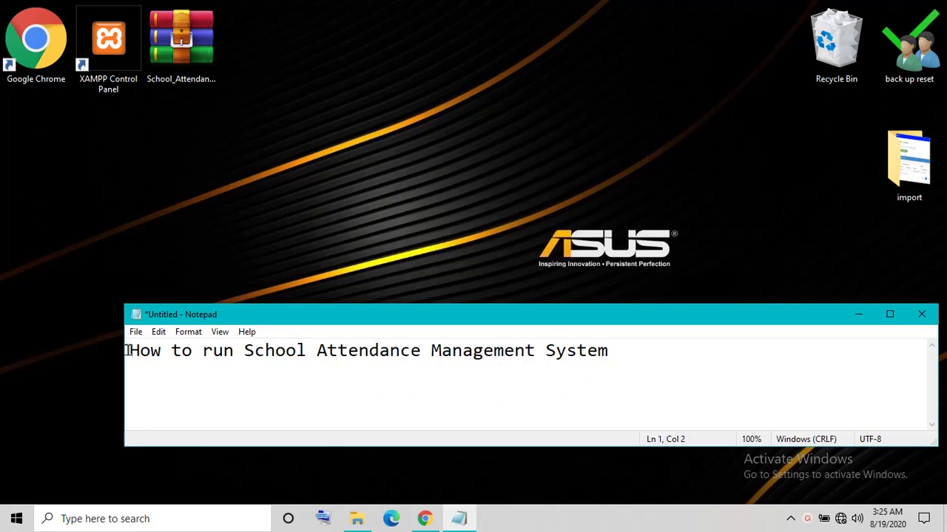
drag(127, 350, 611, 351)
click(644, 362)
click(858, 314)
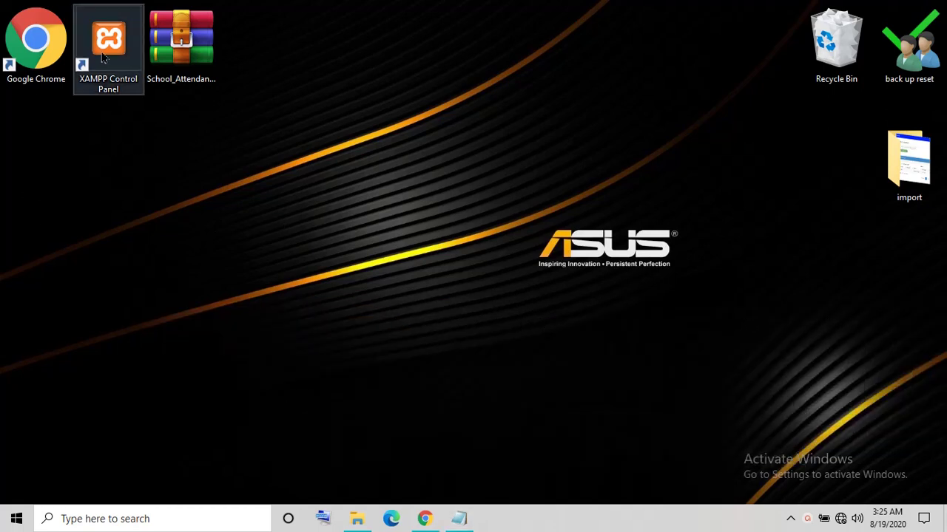
Open the XAMPP Control Panel from the desktop and start the Apache and MySQL modules
right_click(103, 58)
click(122, 60)
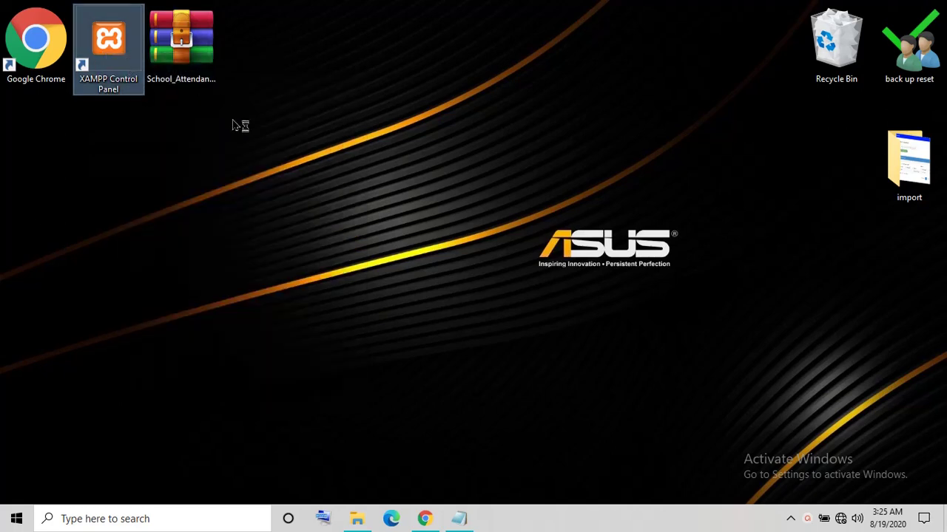
click(509, 175)
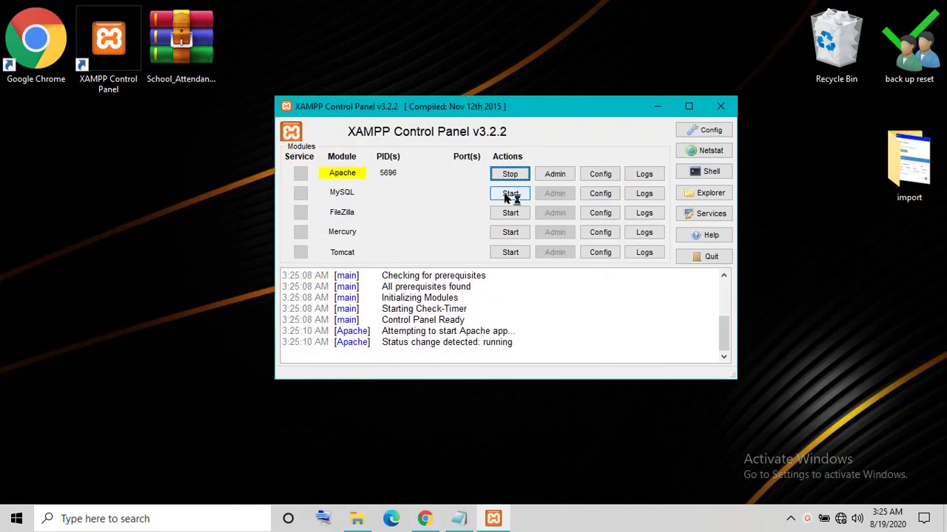
click(510, 194)
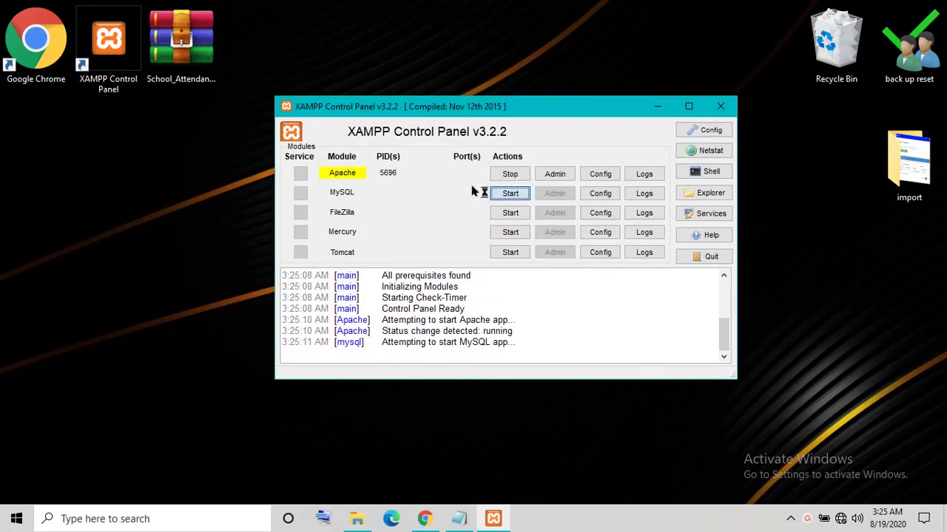
Extract the School_Attendance_Management_System archive directly onto the desktop and refresh the desktop
right_click(164, 184)
click(200, 220)
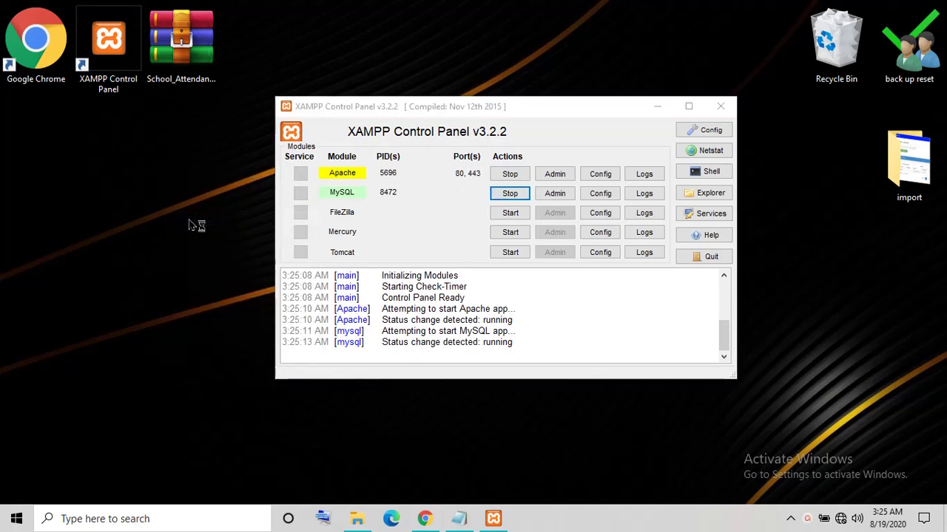
click(181, 56)
right_click(179, 50)
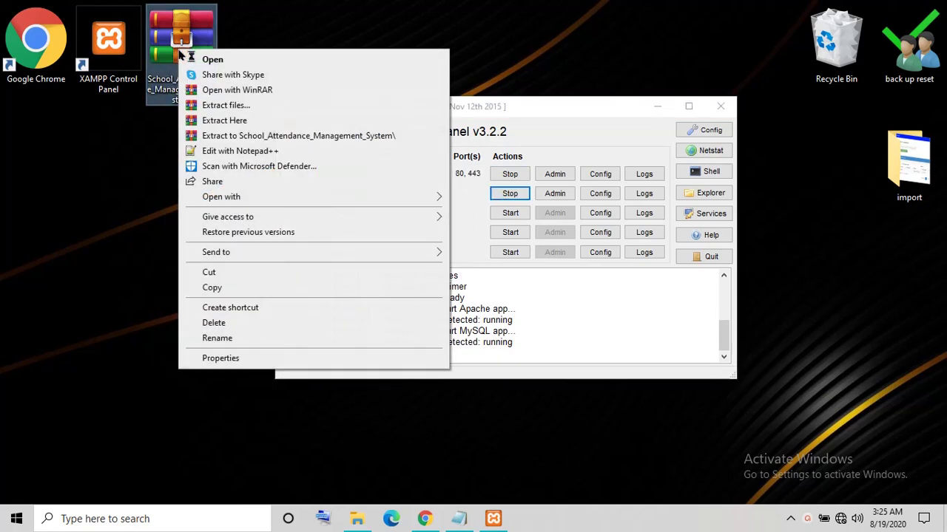
click(231, 120)
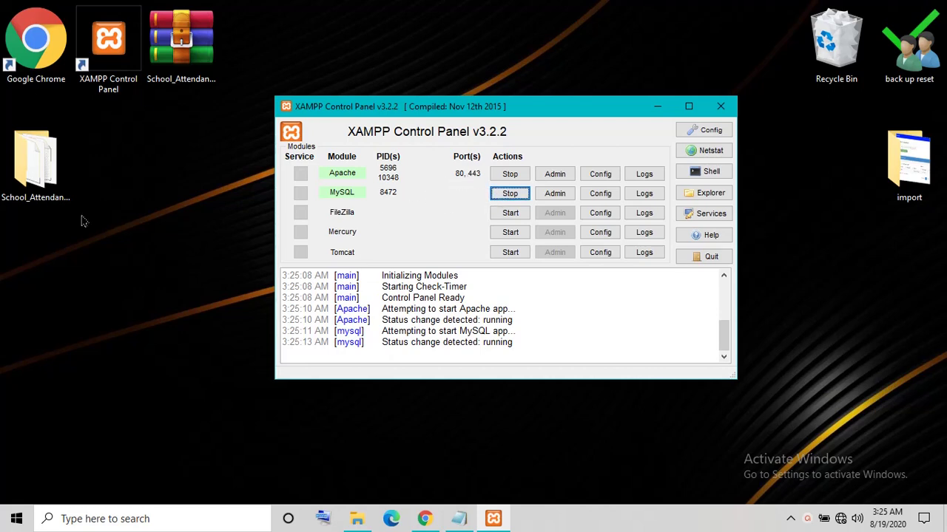
right_click(82, 217)
click(124, 259)
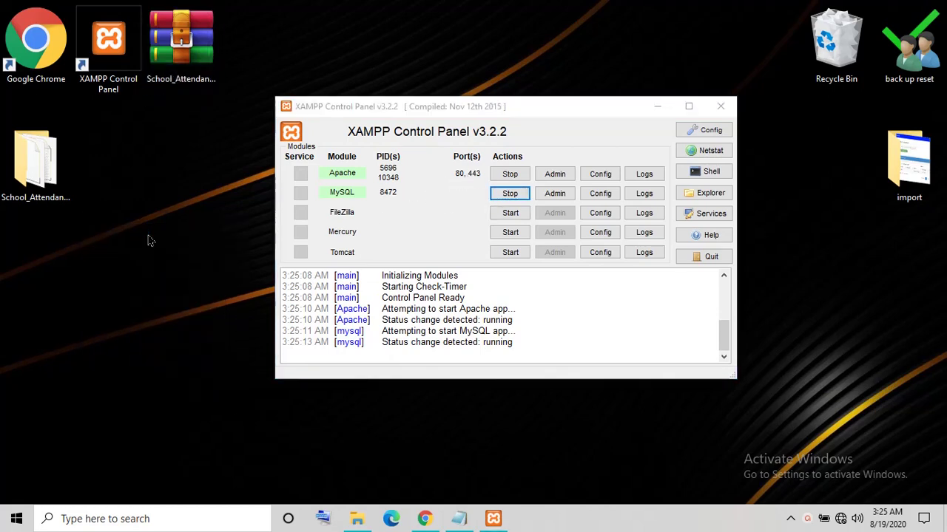
right_click(148, 237)
click(185, 276)
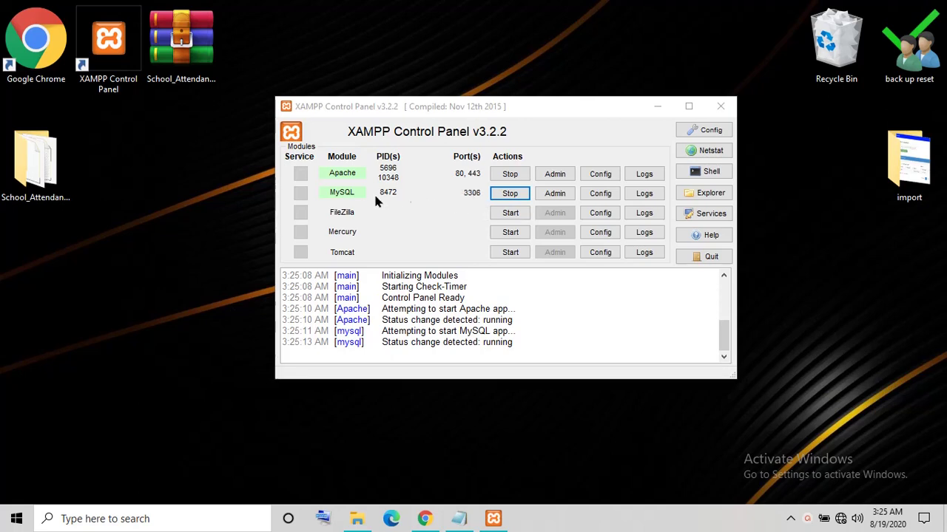
Read the setup instructions and login details in the extracted folder's readme file, and close the file and folder
click(657, 106)
double_click(38, 178)
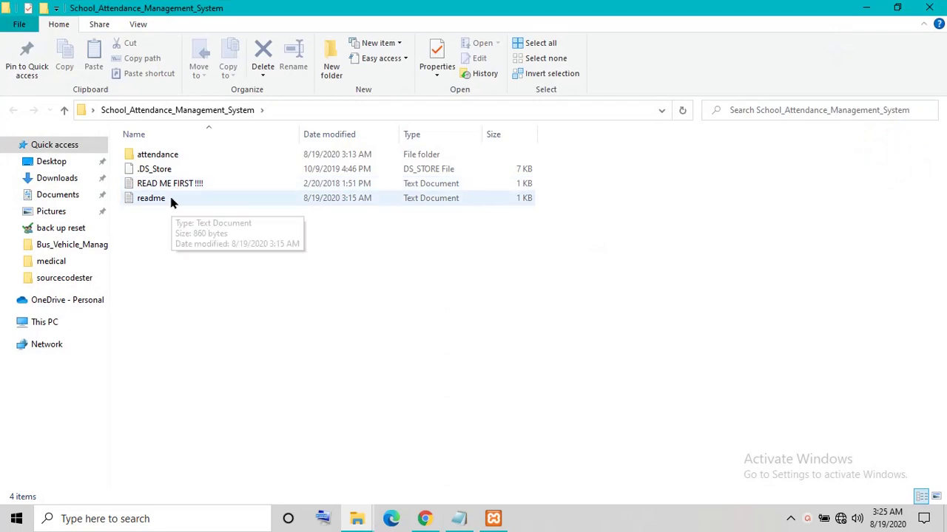
double_click(182, 199)
click(890, 315)
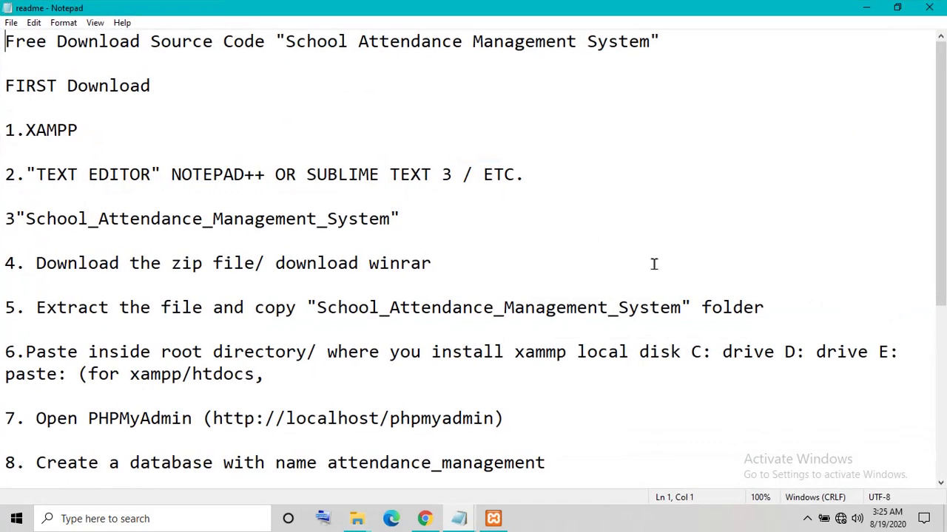
scroll(230, 175, down, 5)
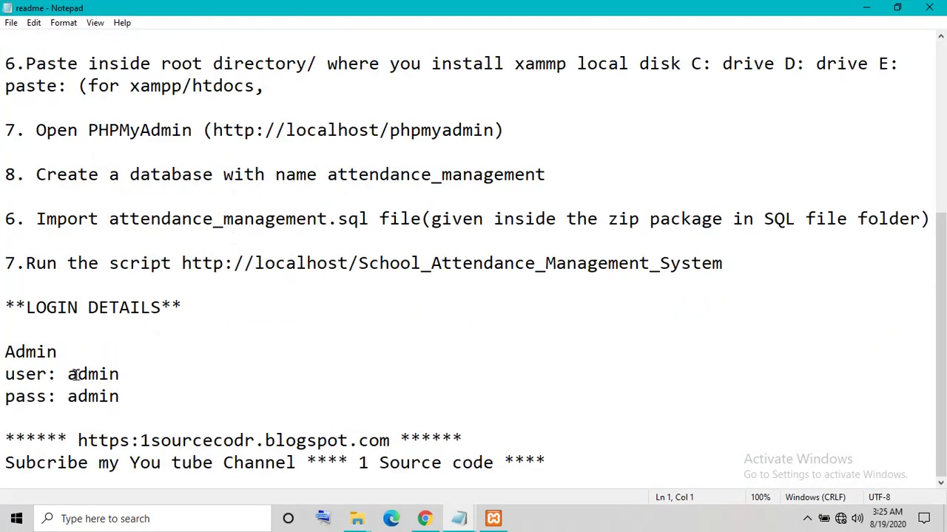
drag(77, 374, 118, 399)
click(185, 393)
scroll(201, 336, up, 5)
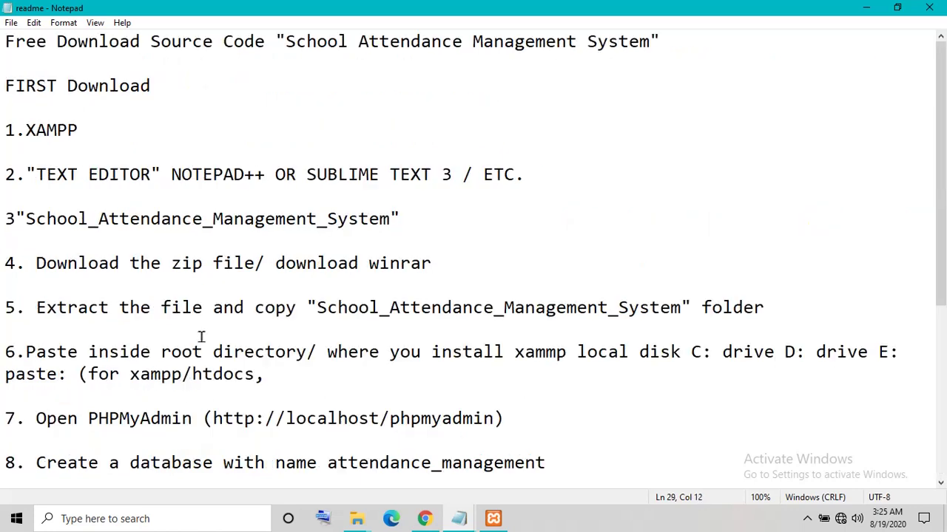
click(255, 218)
click(929, 8)
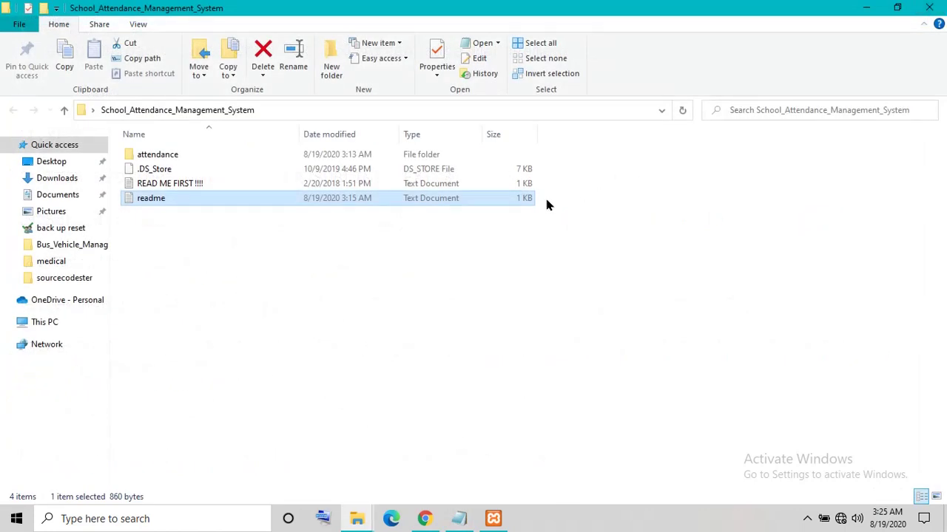
click(930, 8)
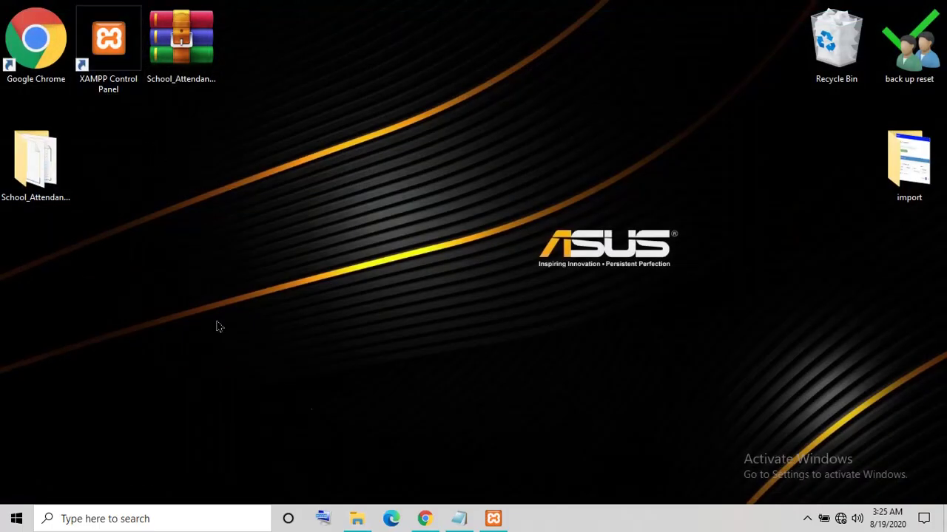
Bring up Chrome and replace the Notepad note with "type localhost any Browser"
click(426, 519)
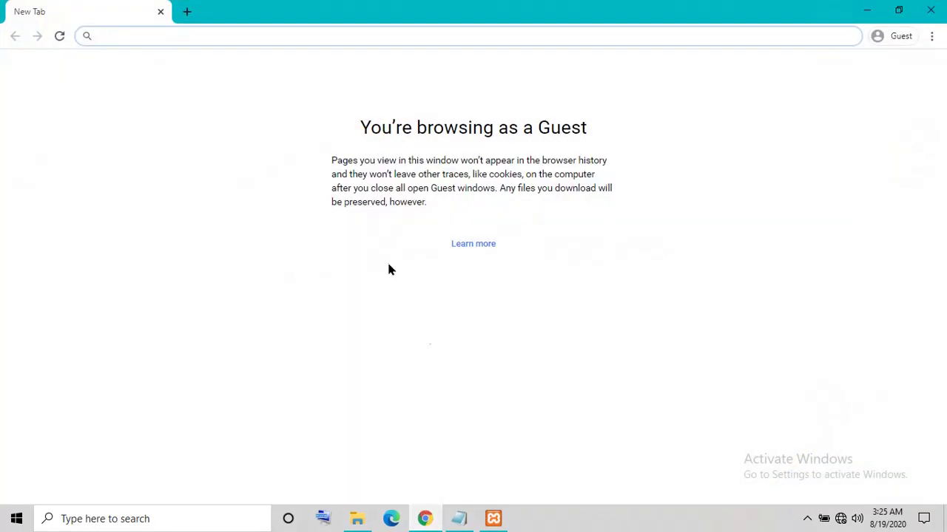
click(464, 520)
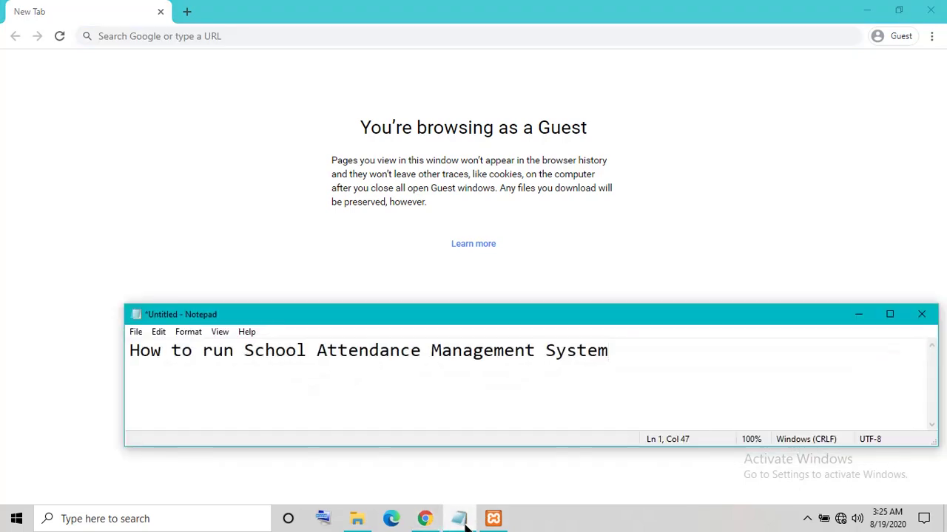
key(ctrl+a)
key(BackSpace)
text(type)
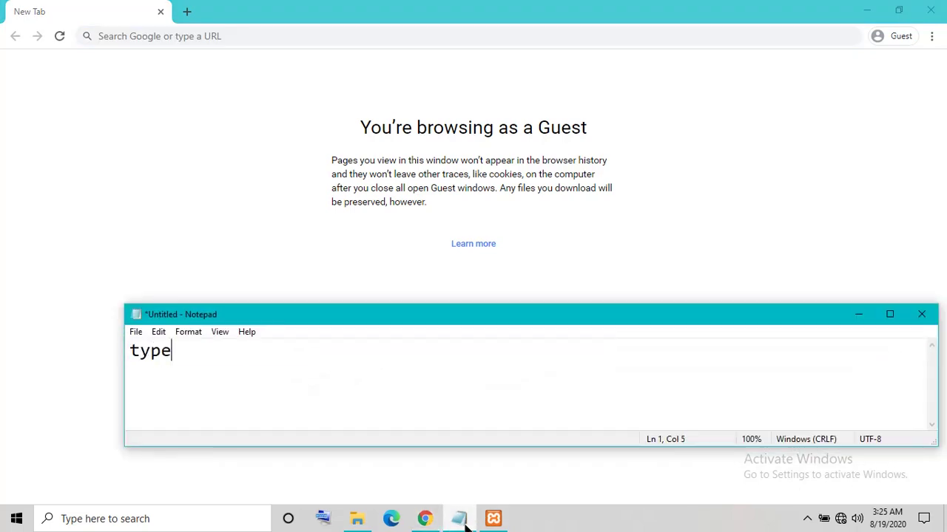
text( localhost any)
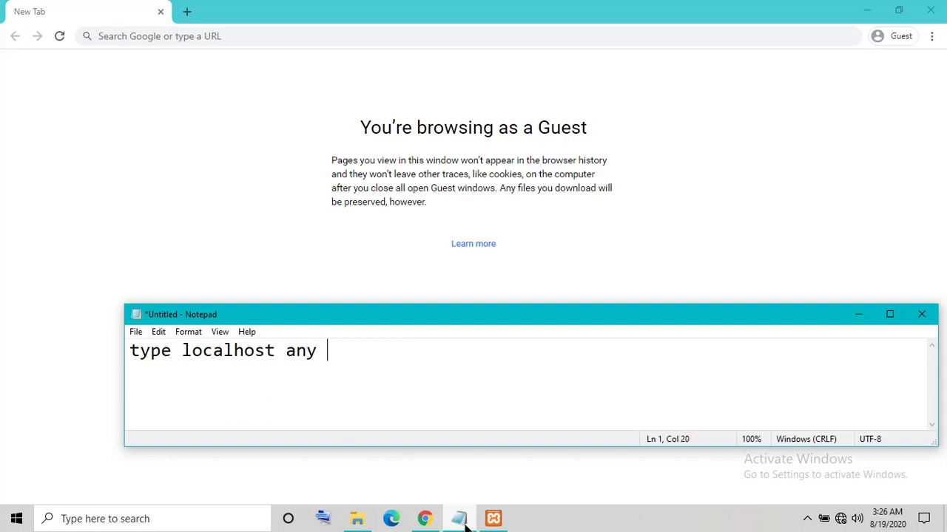
text(Browser)
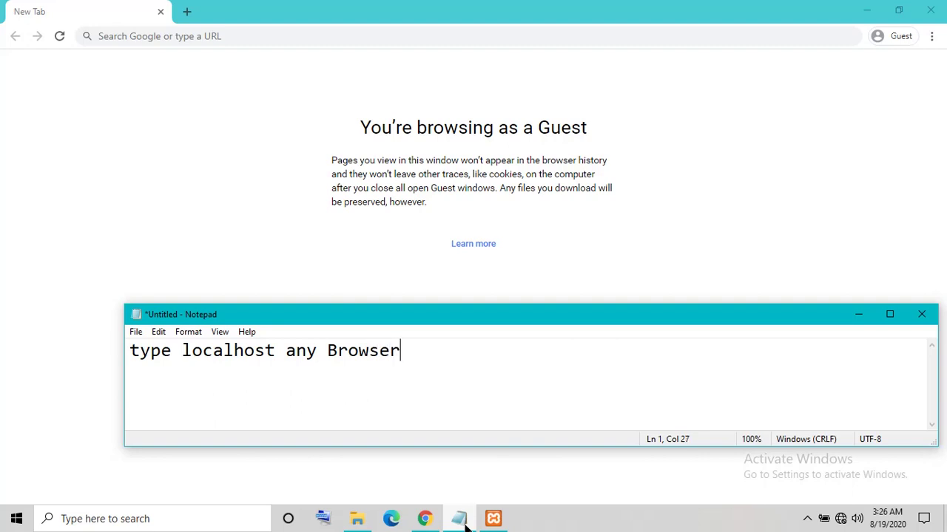
Load localhost in Chrome, go to phpMyAdmin and open the page for creating a new database
click(108, 29)
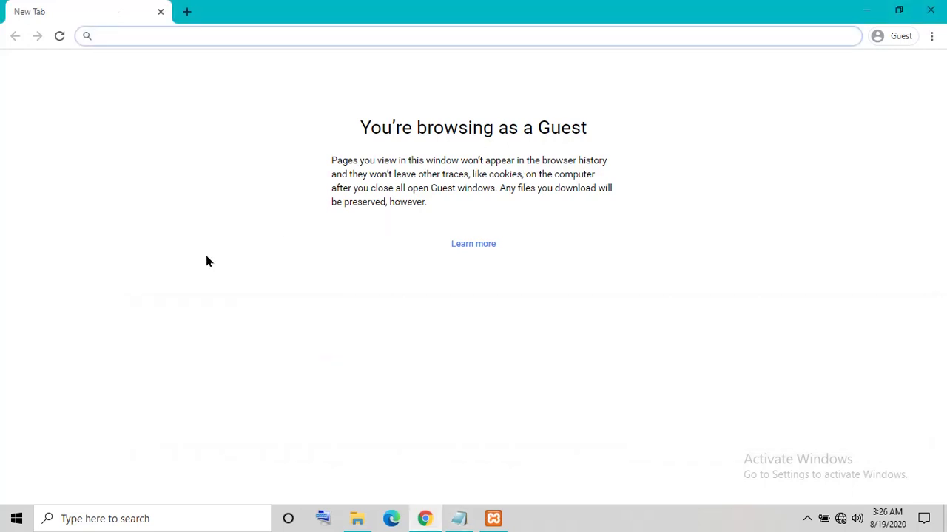
text(localhost)
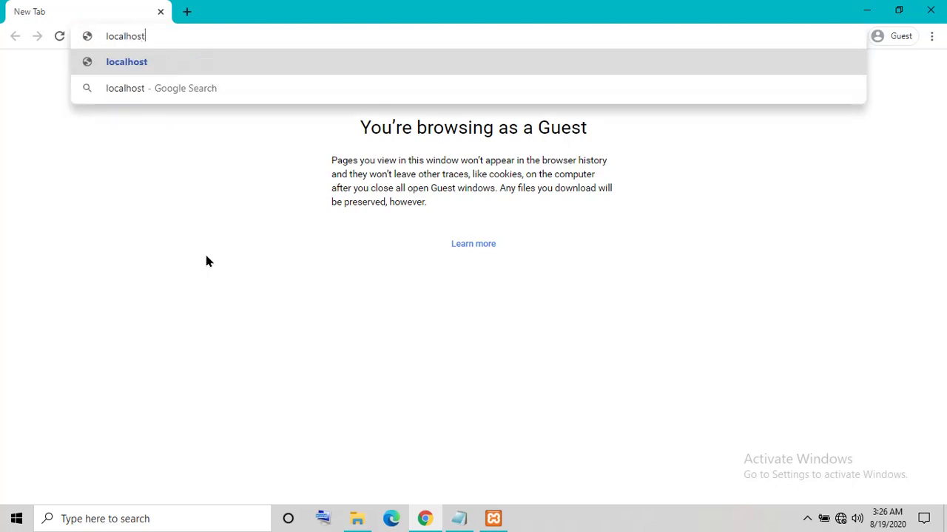
key(Return)
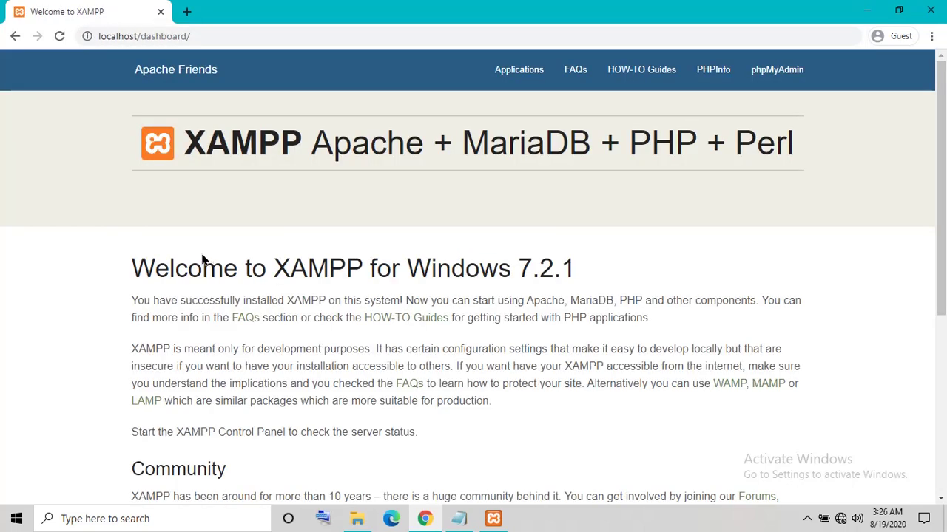
click(782, 90)
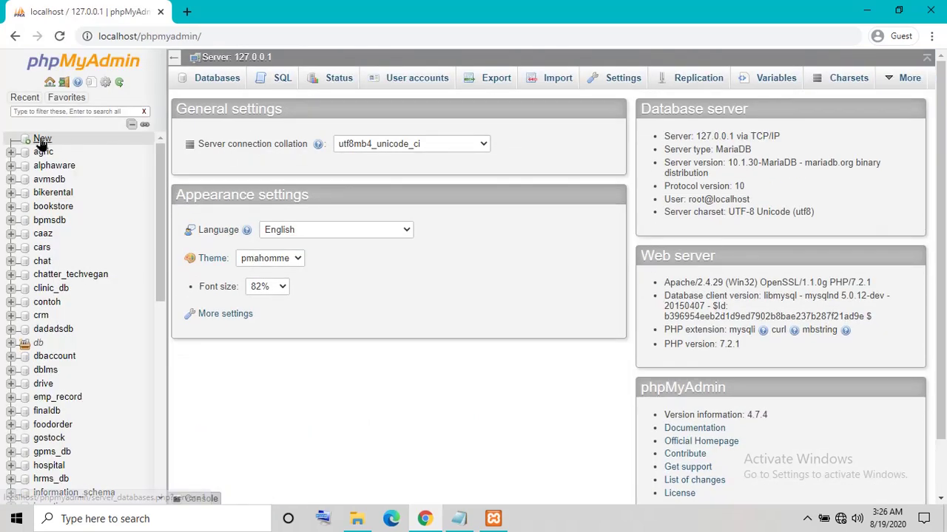
click(43, 140)
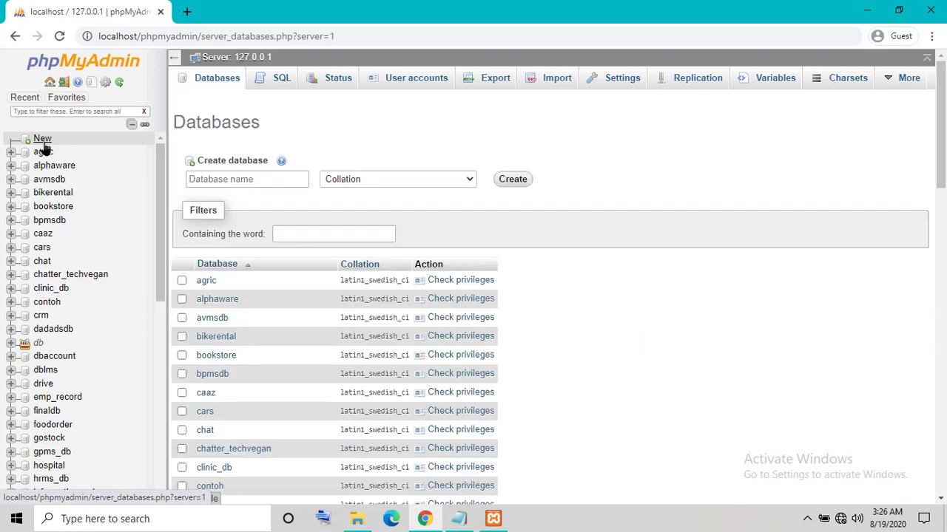
Replace the Notepad note with "create database", correcting the typing mistakes
click(452, 519)
key(ctrl+z)
text(c)
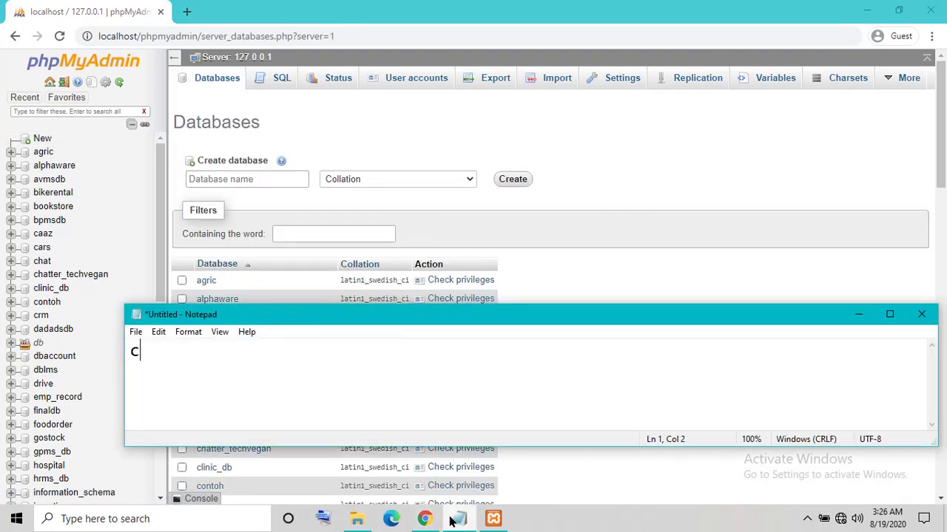
text(reate daa\)
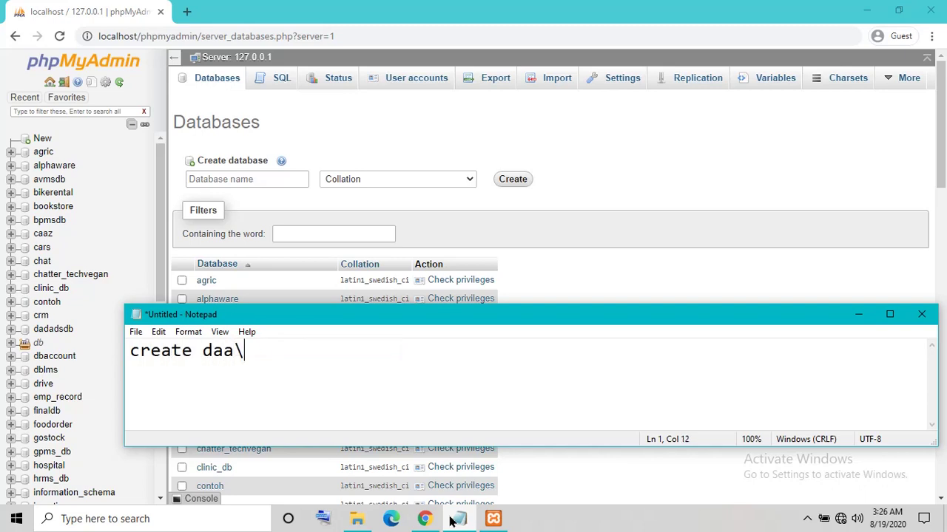
text(ta\)
key(BackSpace)
key(BackSpace)
key(BackSpace)
key(BackSpace)
key(BackSpace)
text(tabase)
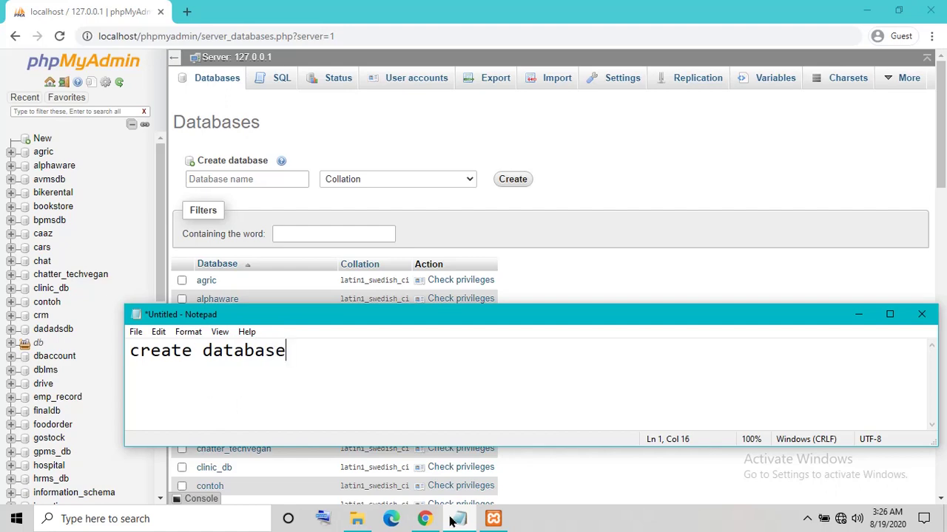
Minimize Chrome and Notepad and open the extracted School_Attendance_Management_System folder on the desktop
click(225, 179)
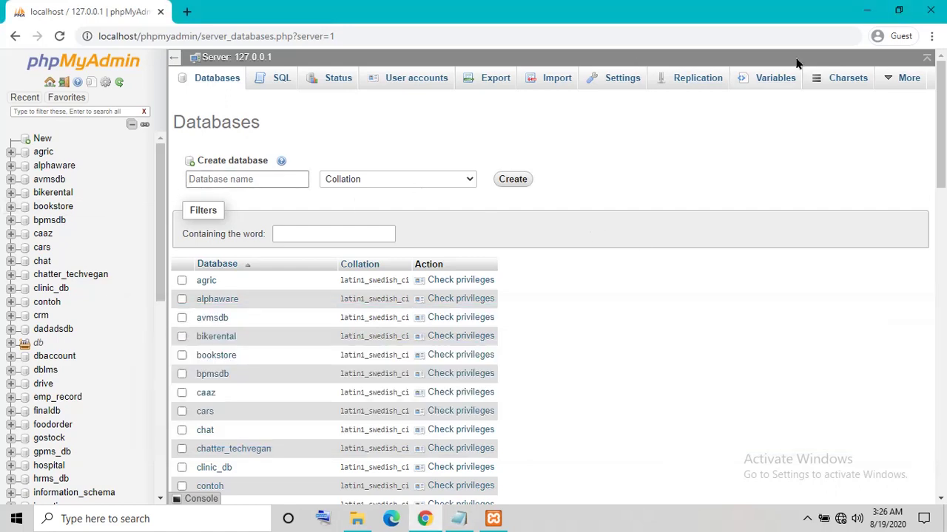
click(876, 11)
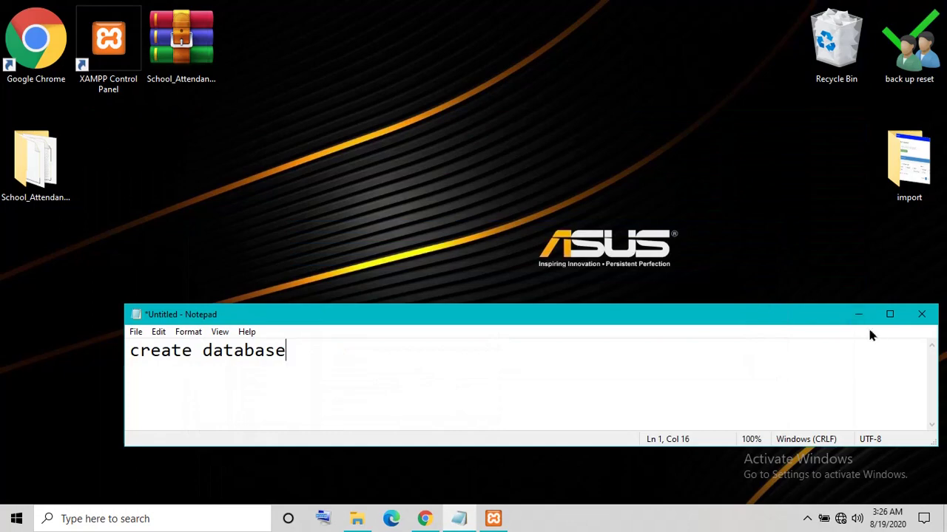
click(859, 316)
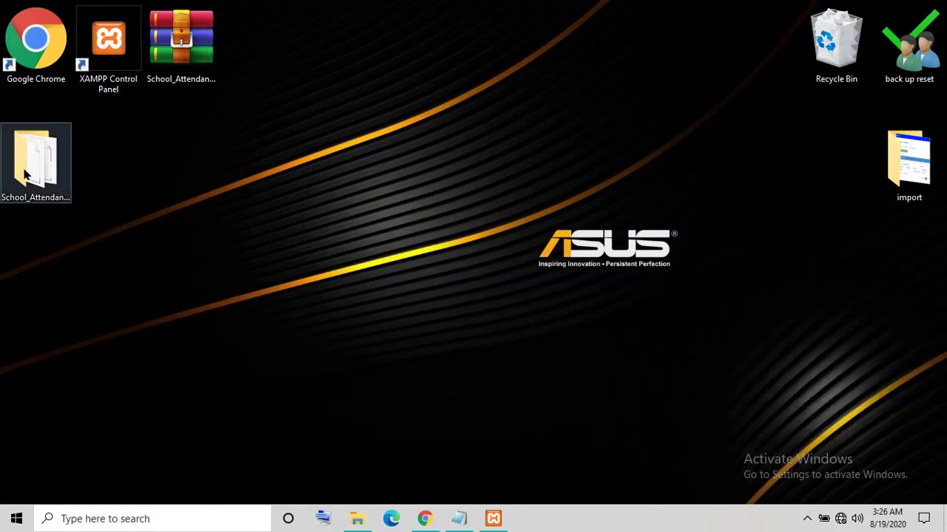
click(49, 174)
double_click(50, 174)
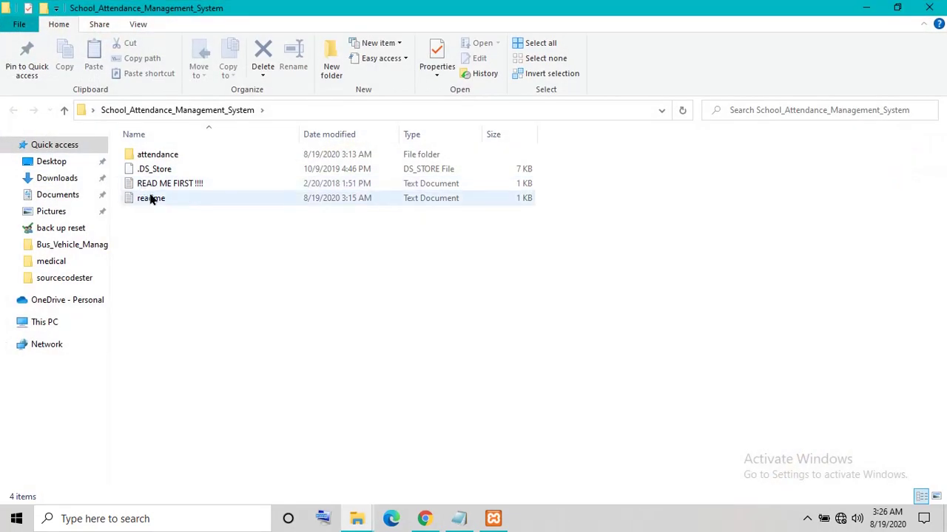
Open the readme file, copy the database name attendance_management from its instructions, and put away the readme and folder windows
double_click(151, 198)
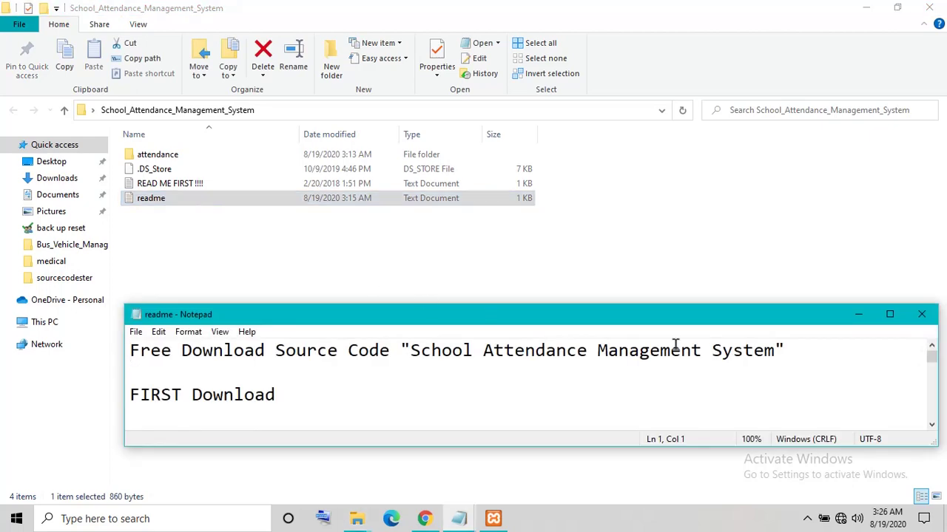
click(888, 315)
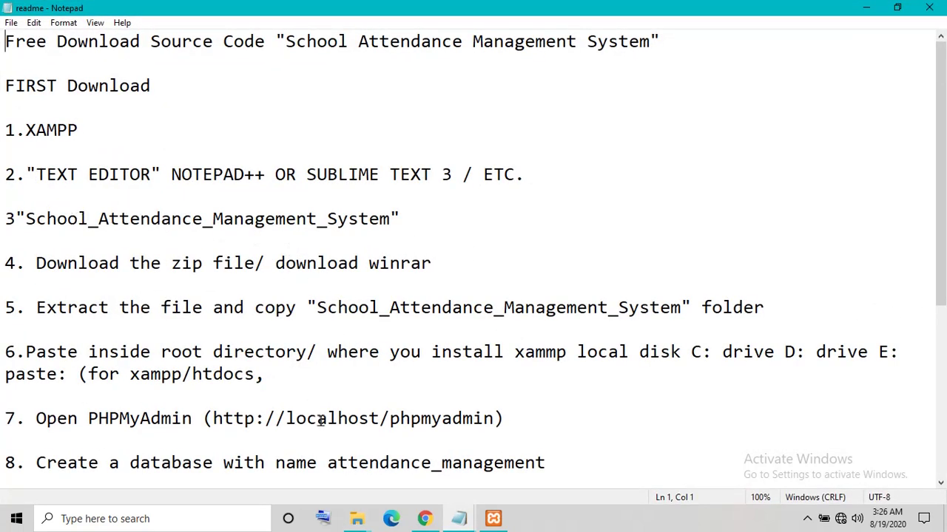
scroll(340, 385, down, 5)
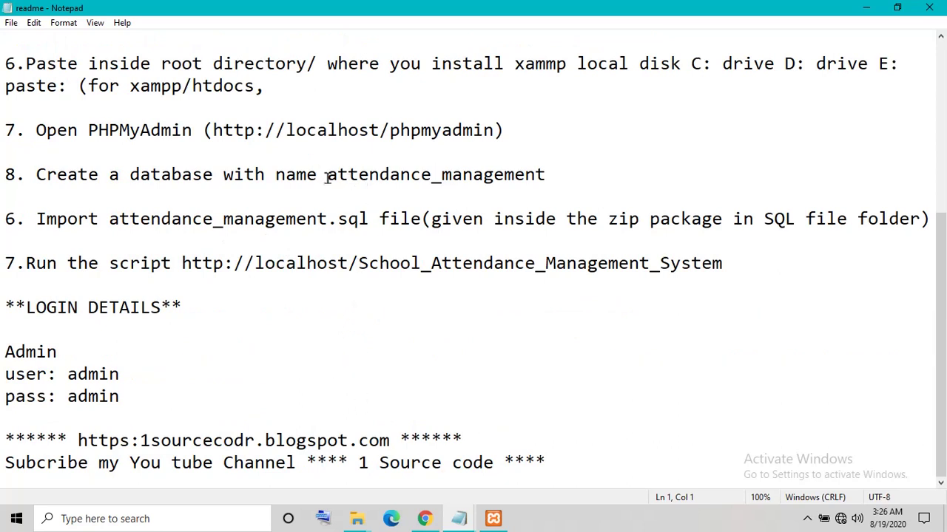
drag(326, 178, 550, 177)
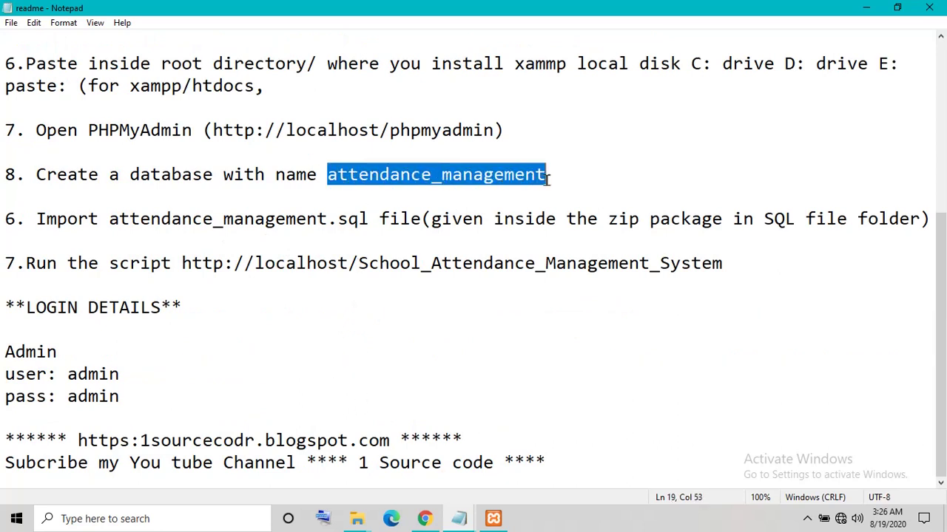
right_click(500, 174)
click(522, 222)
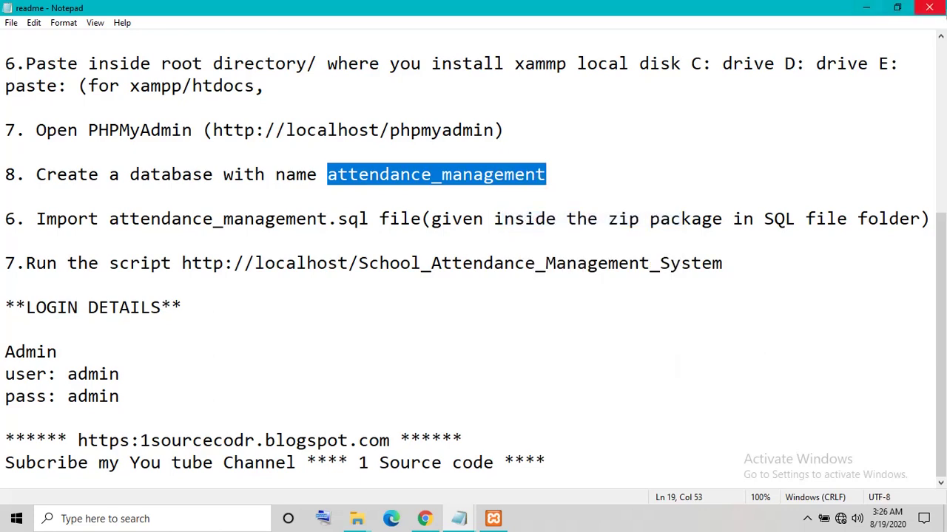
click(929, 9)
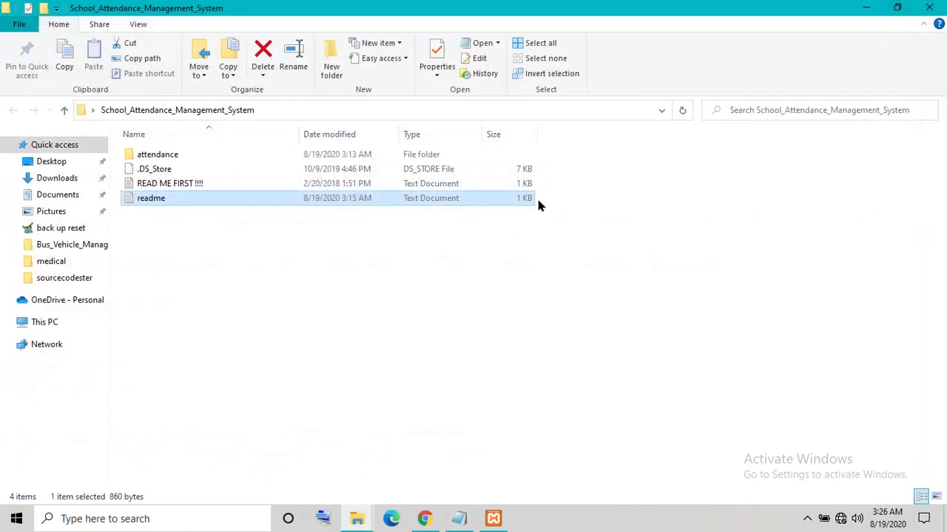
click(866, 7)
Switch to phpMyAdmin in Chrome and create a database with the copied name attendance_management
click(425, 518)
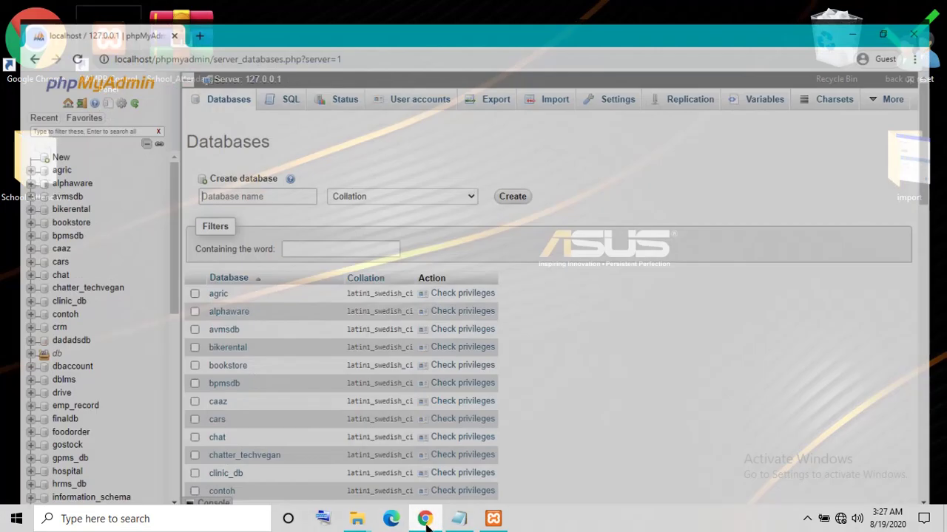
right_click(246, 182)
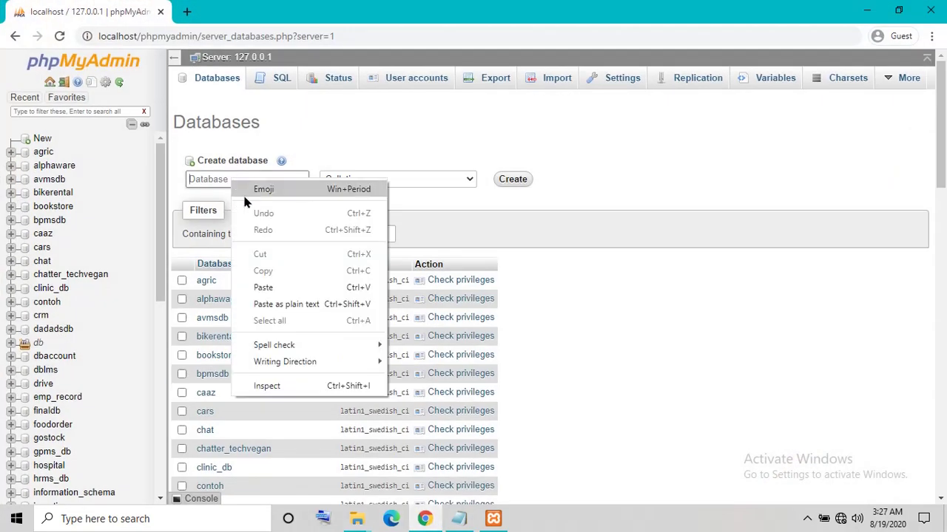
click(264, 287)
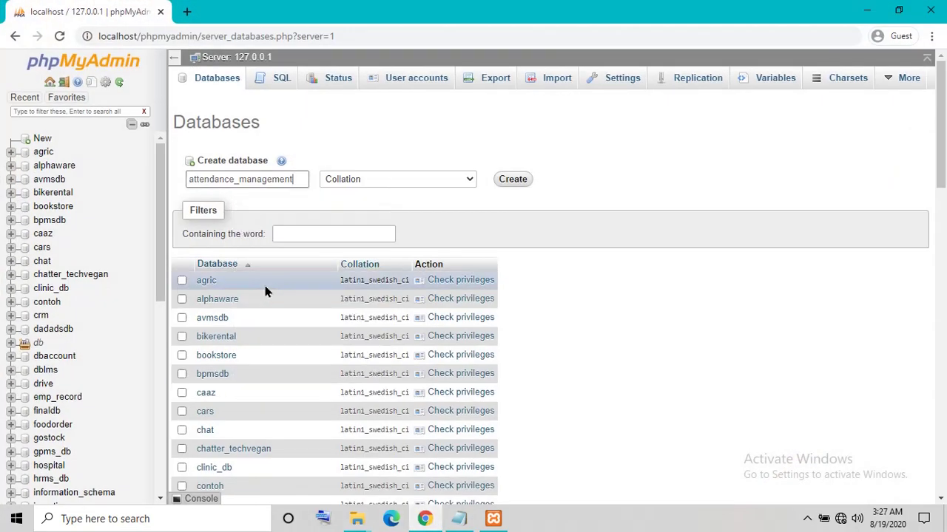
click(508, 187)
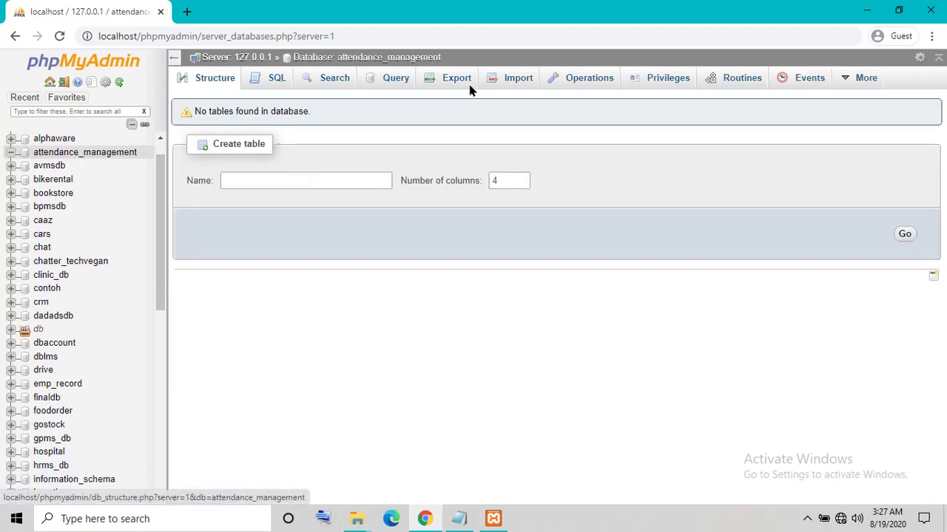
Open the new database's import page, then locate the SQL file in the attendance\Database folder of the extracted project on the desktop
click(510, 82)
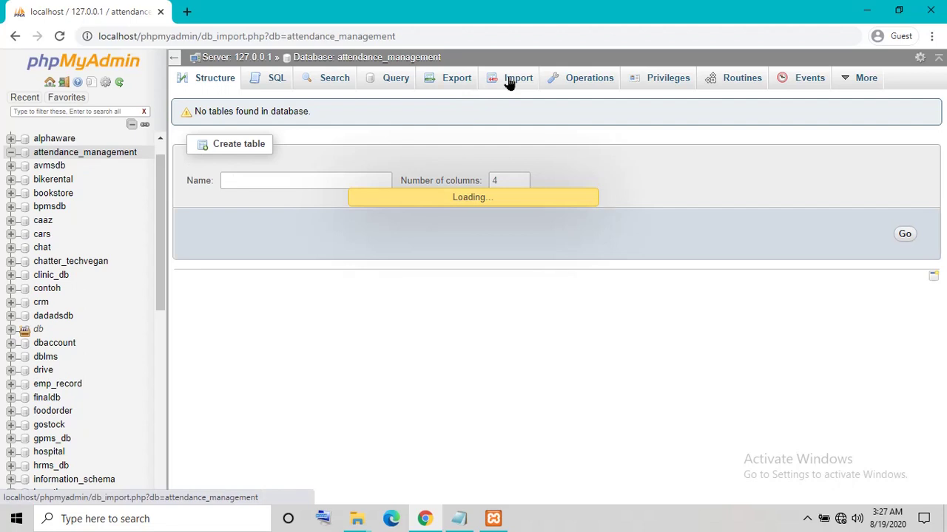
click(356, 520)
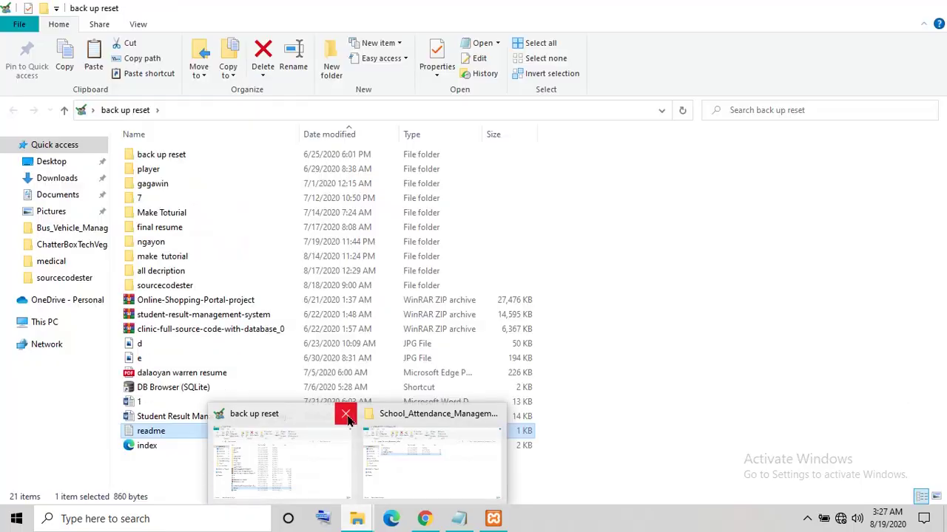
click(346, 415)
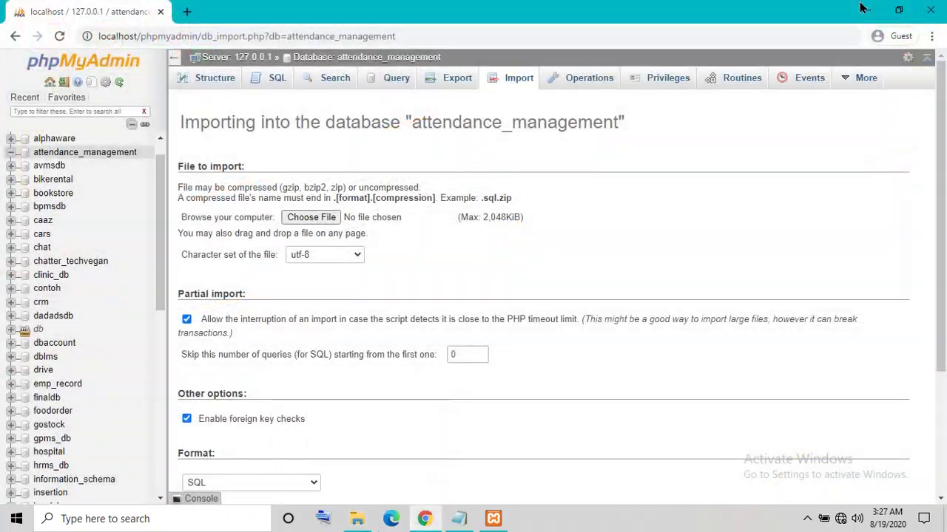
click(861, 7)
double_click(32, 182)
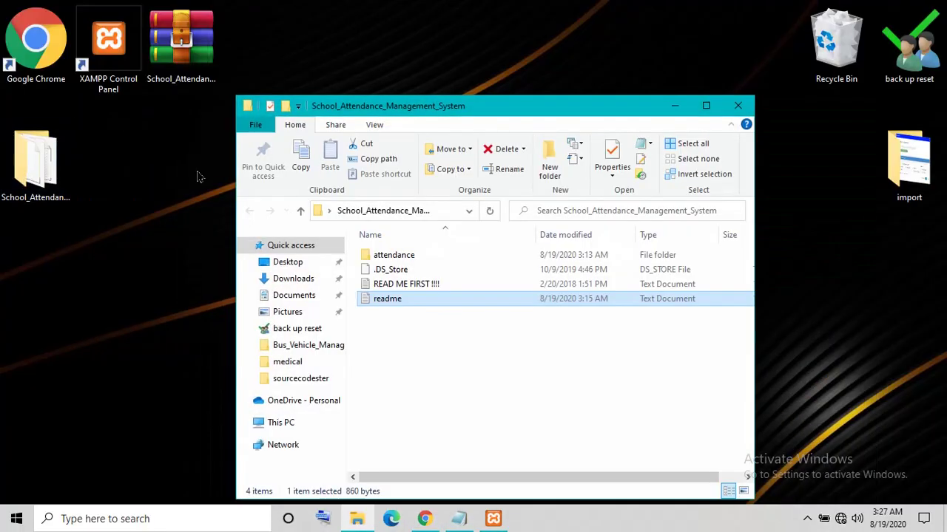
double_click(384, 258)
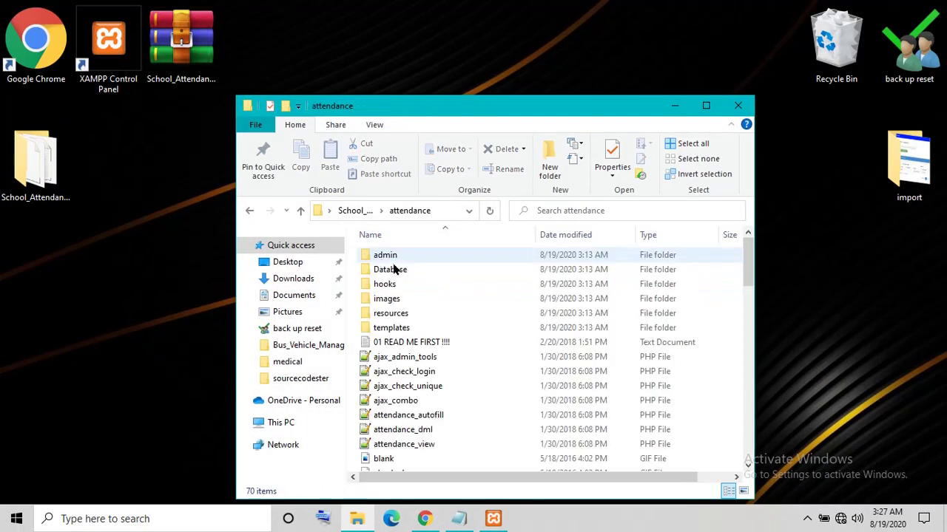
double_click(392, 270)
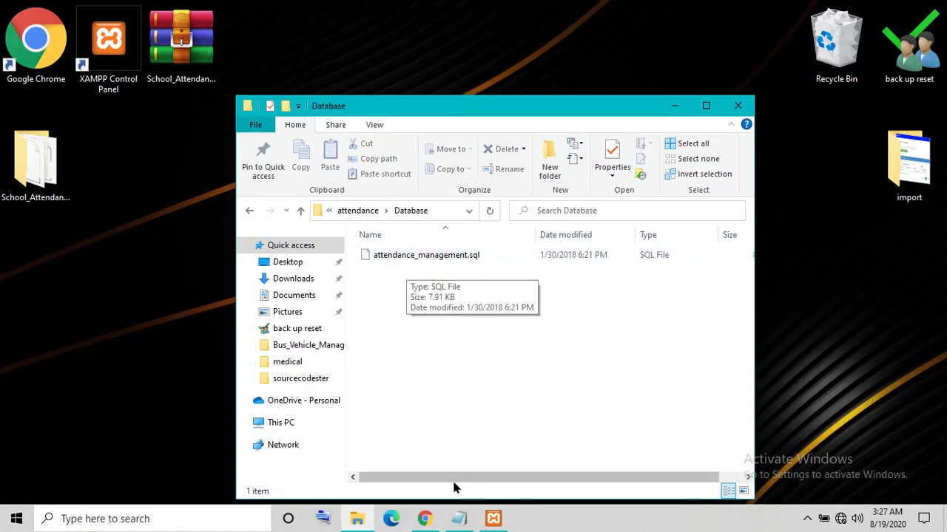
Import attendance_management.sql from the project's attendance\Database folder into the attendance_management database in phpMyAdmin, keeping the SQL format
click(420, 517)
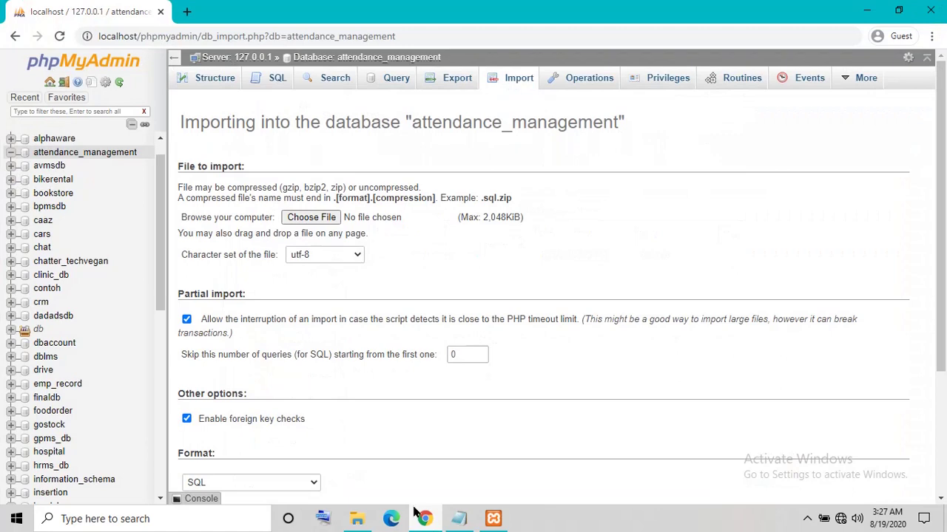
click(311, 218)
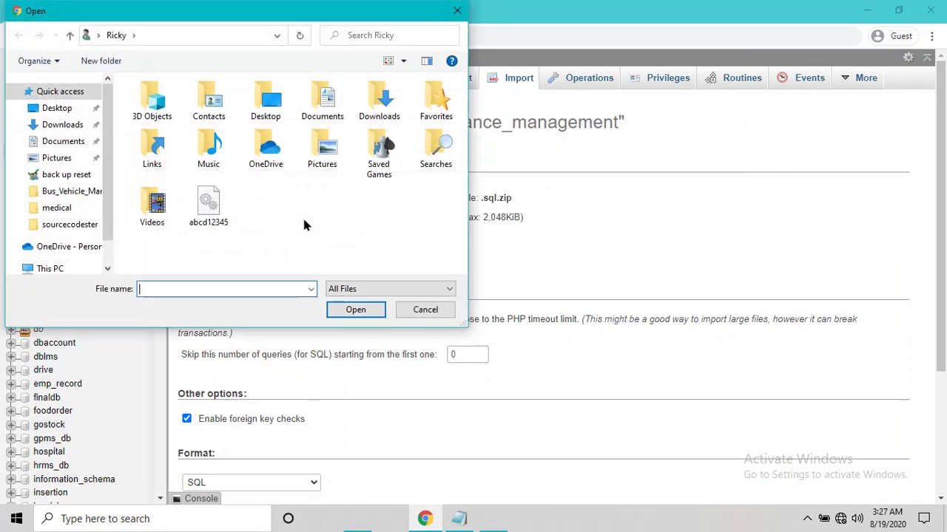
click(59, 109)
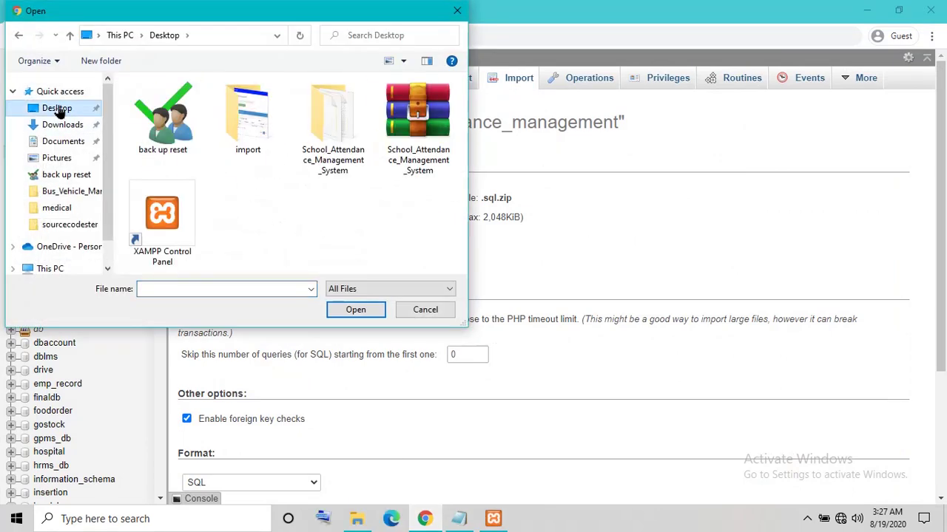
double_click(330, 148)
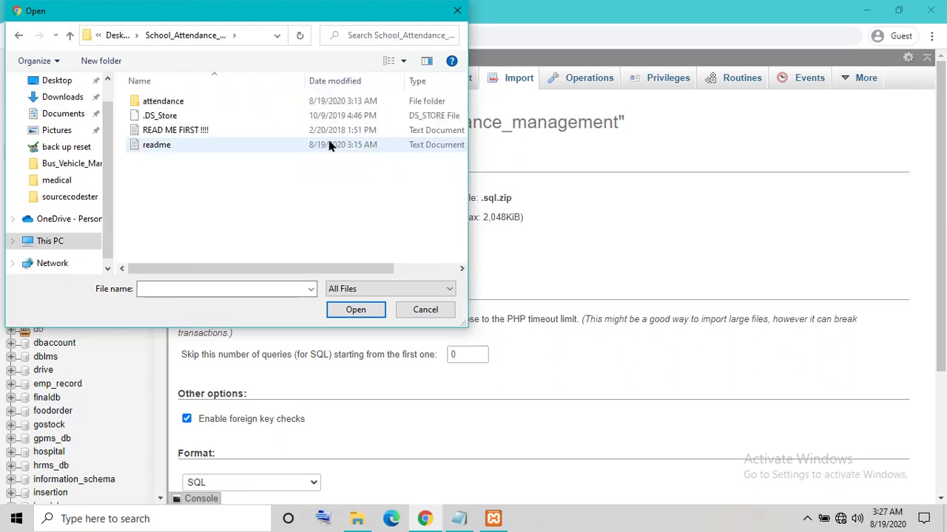
click(179, 105)
double_click(180, 103)
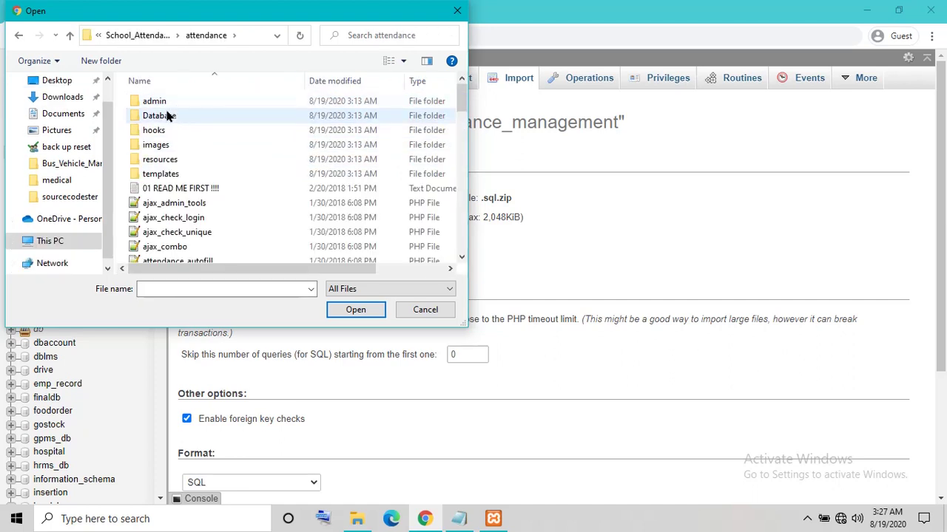
double_click(181, 115)
click(169, 109)
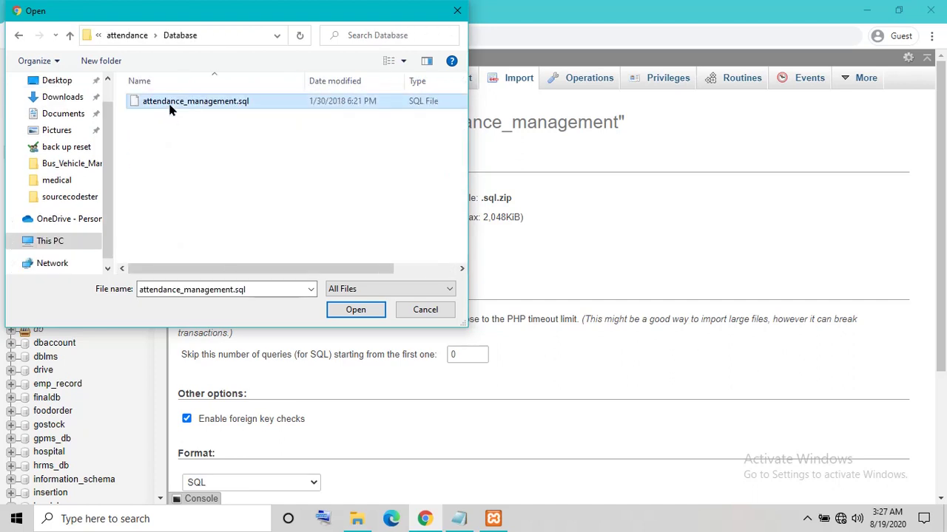
click(355, 310)
scroll(333, 312, down, 3)
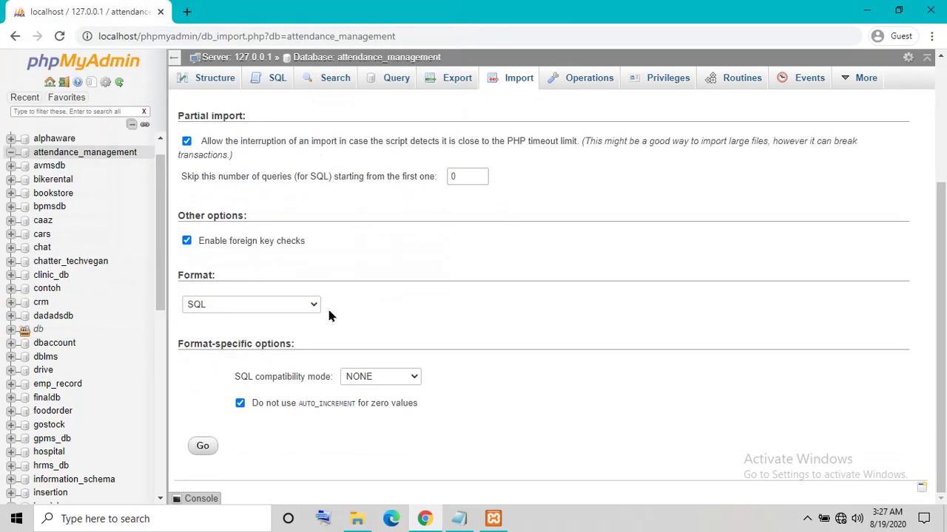
click(204, 449)
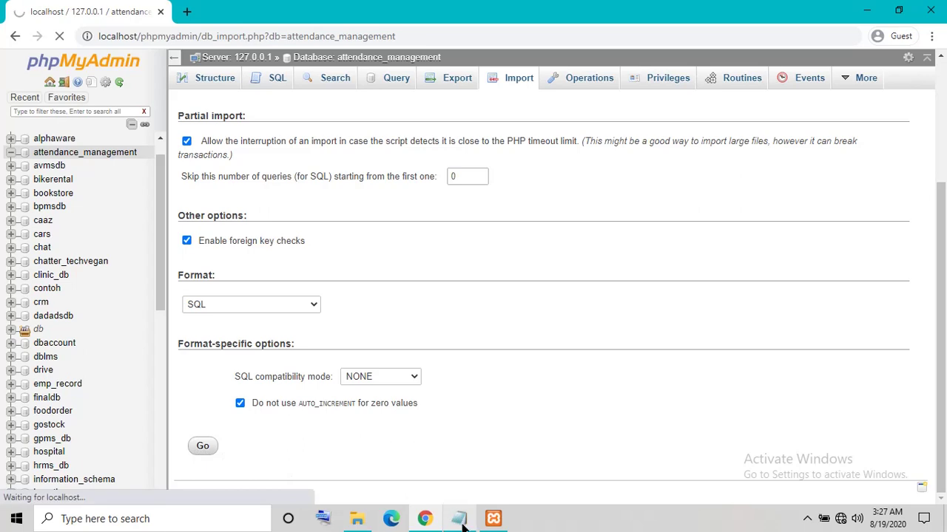
Replace the Notepad note with "wait to succes import" and minimize Notepad
click(458, 519)
key(ctrl+a)
key(BackSpace)
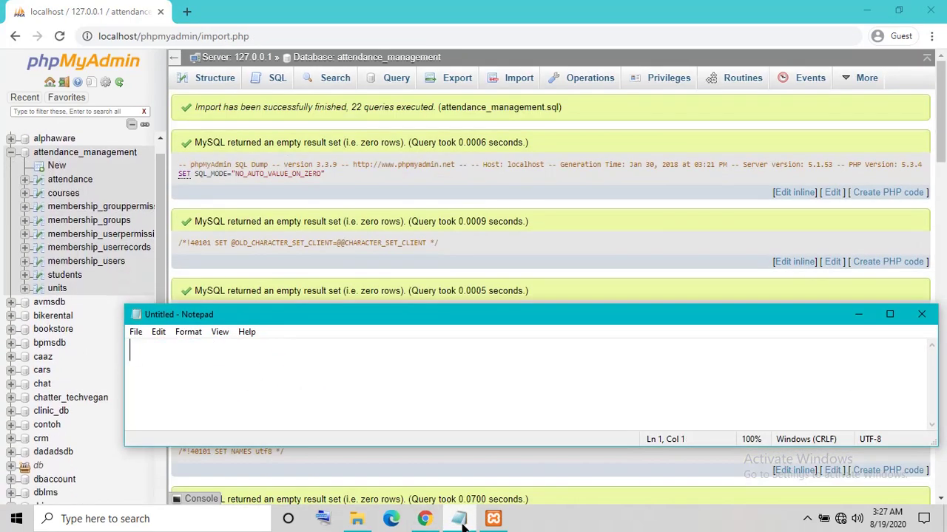
text(wat)
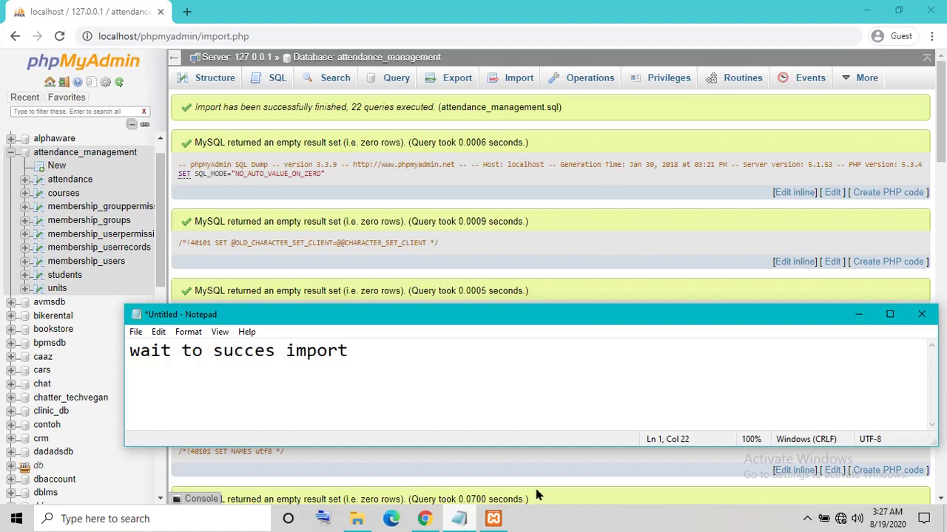
click(858, 314)
Review the import results, then browse every table of the attendance_management database in order, from attendance through units
scroll(939, 171, down, 1)
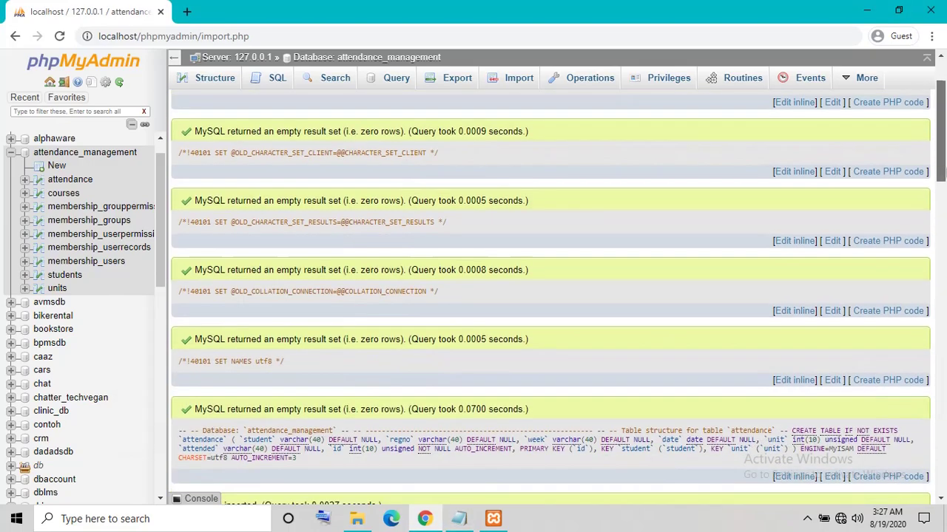
drag(939, 171, 939, 486)
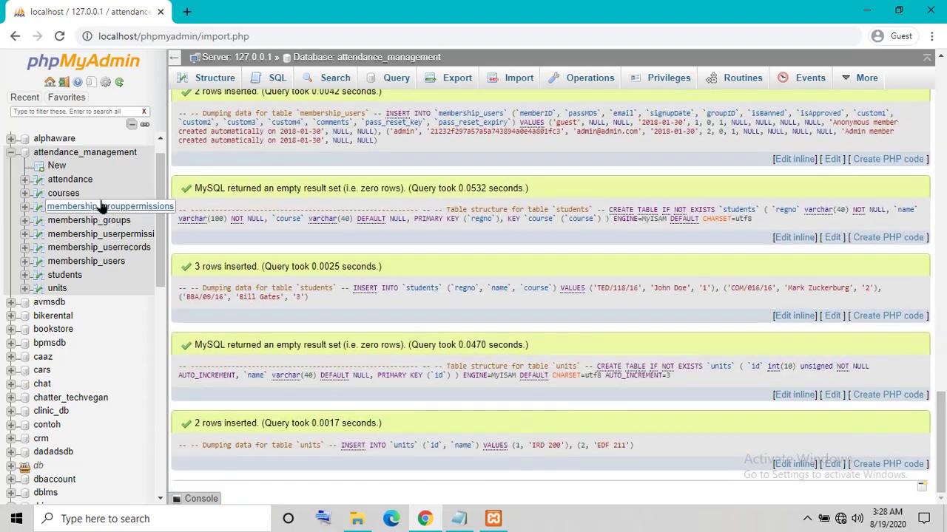
click(70, 181)
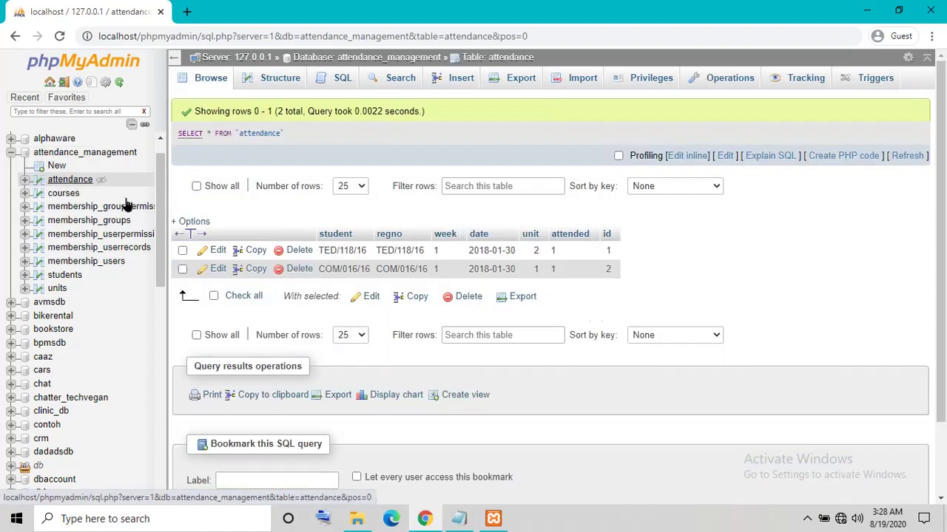
click(38, 193)
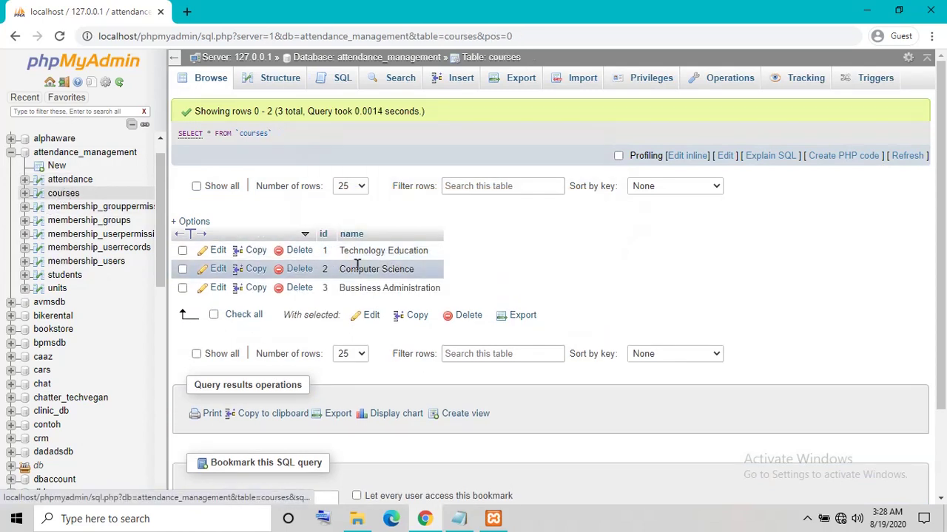
click(67, 209)
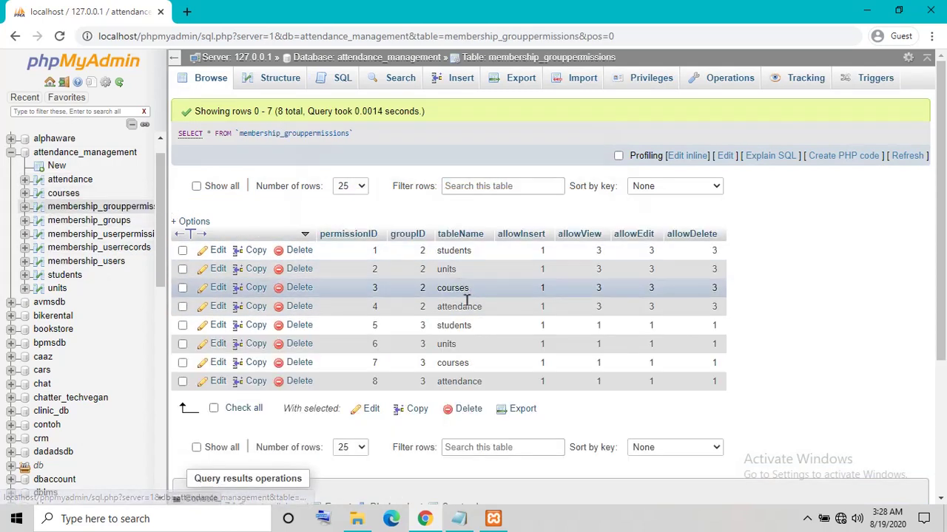
click(70, 220)
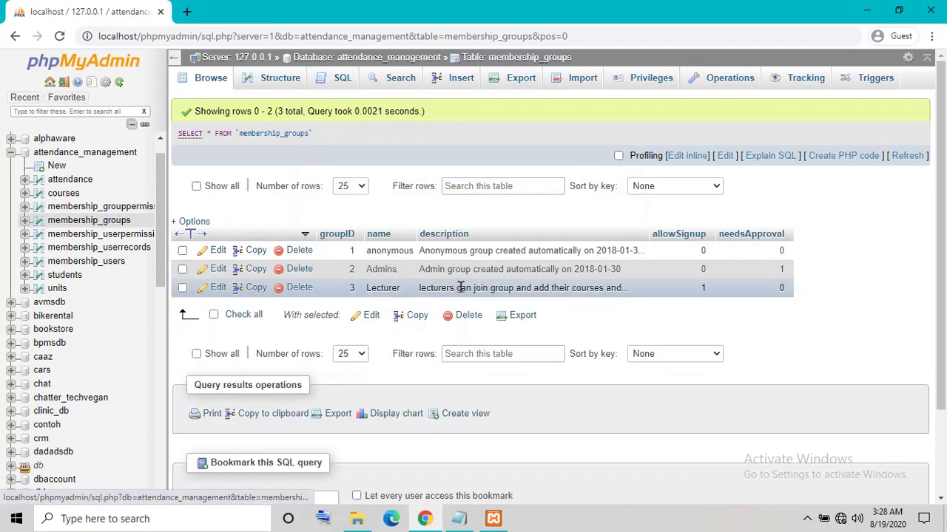
click(74, 235)
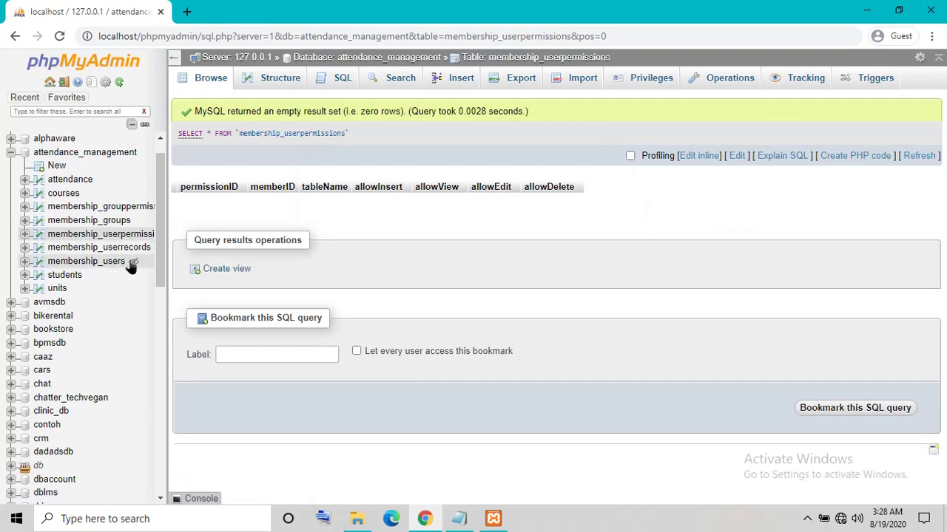
click(65, 248)
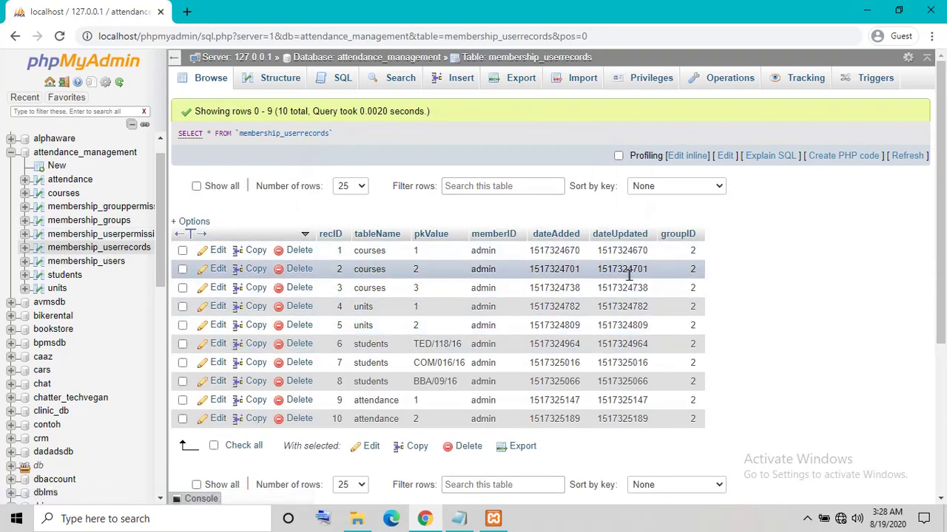
click(82, 264)
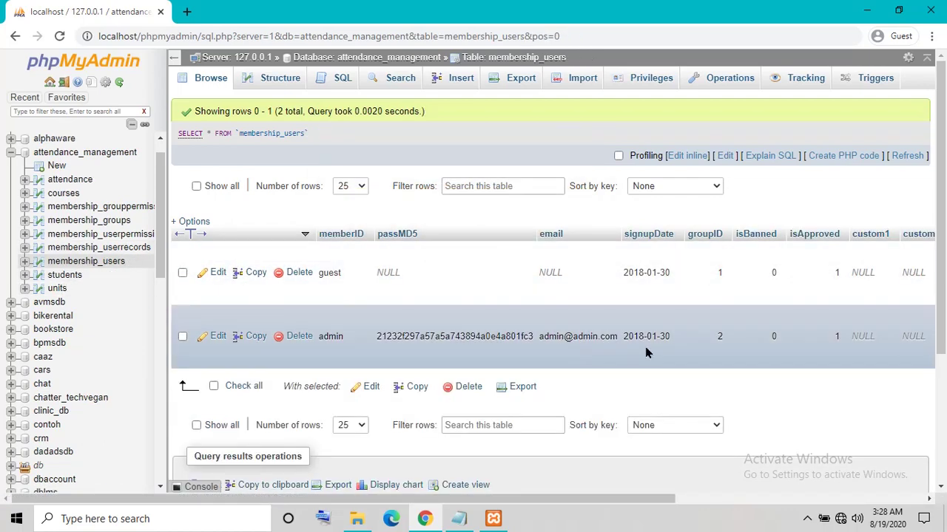
click(59, 276)
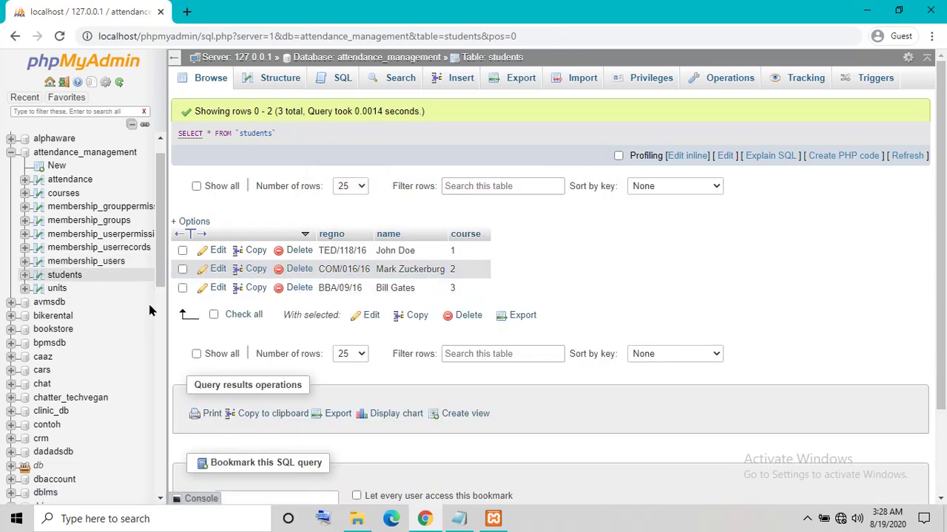
click(56, 289)
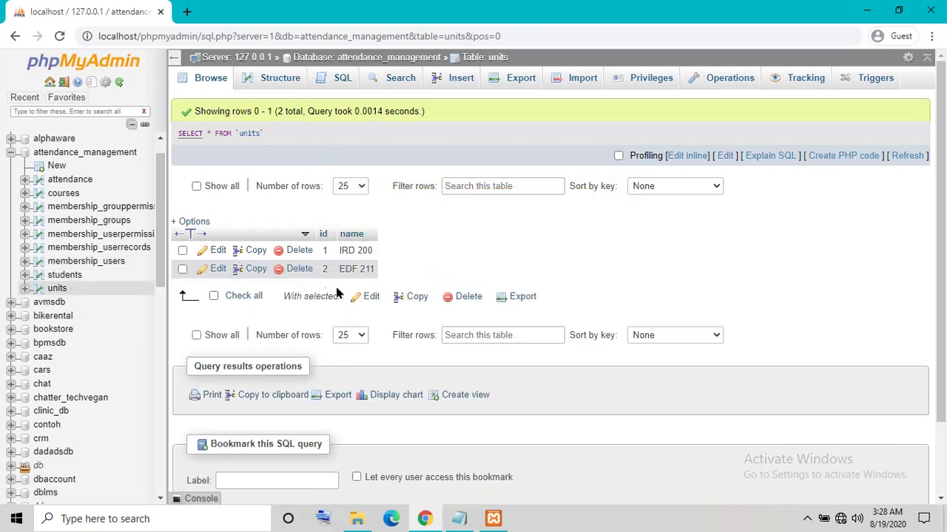
Minimize Chrome, close the Database folder window, replace the Notepad note with "my xampp install in drive E" and minimize Notepad
click(867, 11)
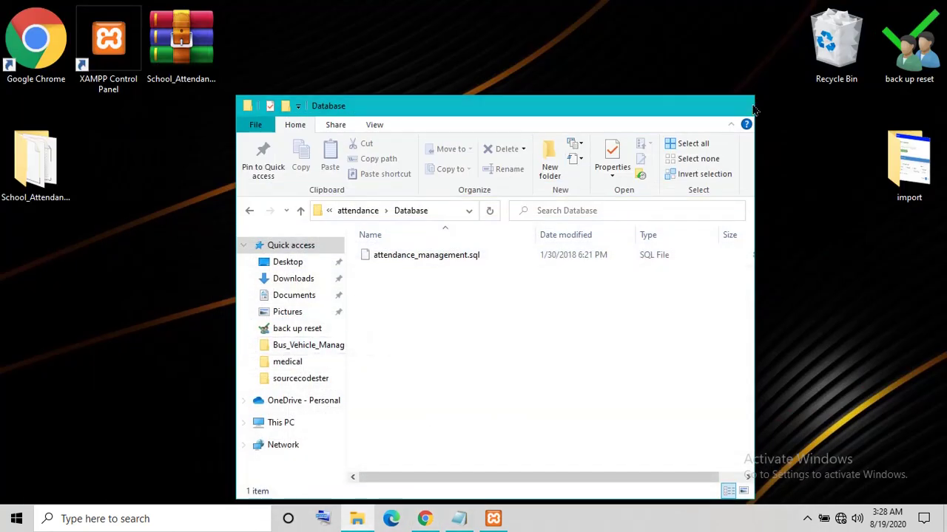
click(738, 105)
click(460, 519)
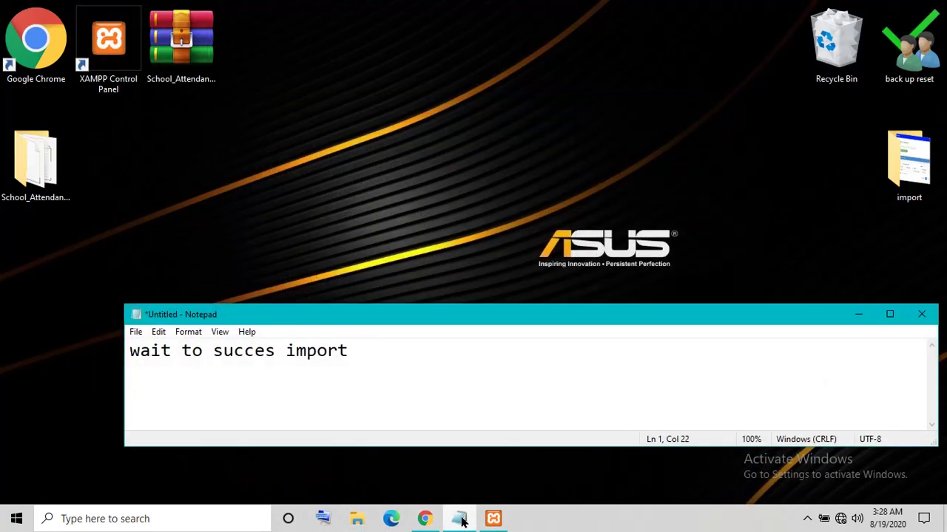
key(ctrl+a)
key(Delete)
text(my)
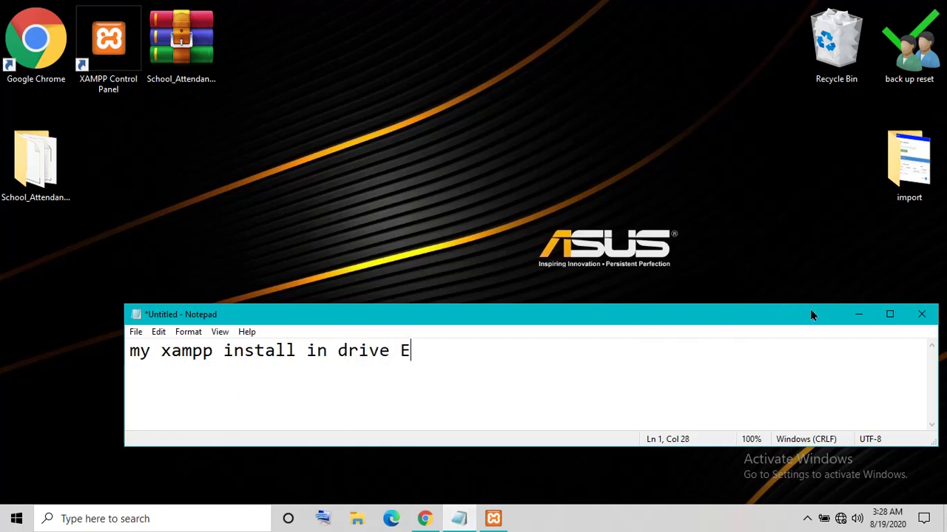
click(858, 314)
Copy the School_Attendance_Management_System folder from the desktop and show This PC in a maximized File Explorer window
right_click(30, 190)
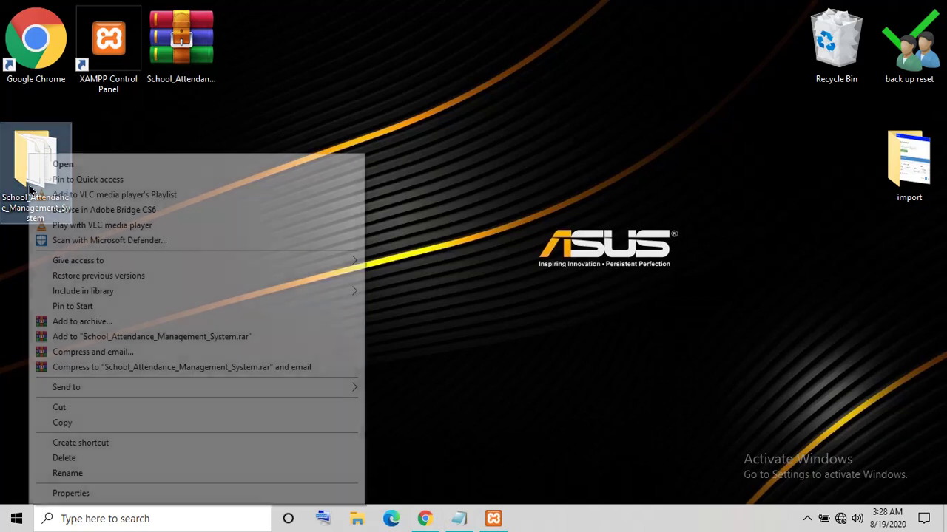
click(63, 423)
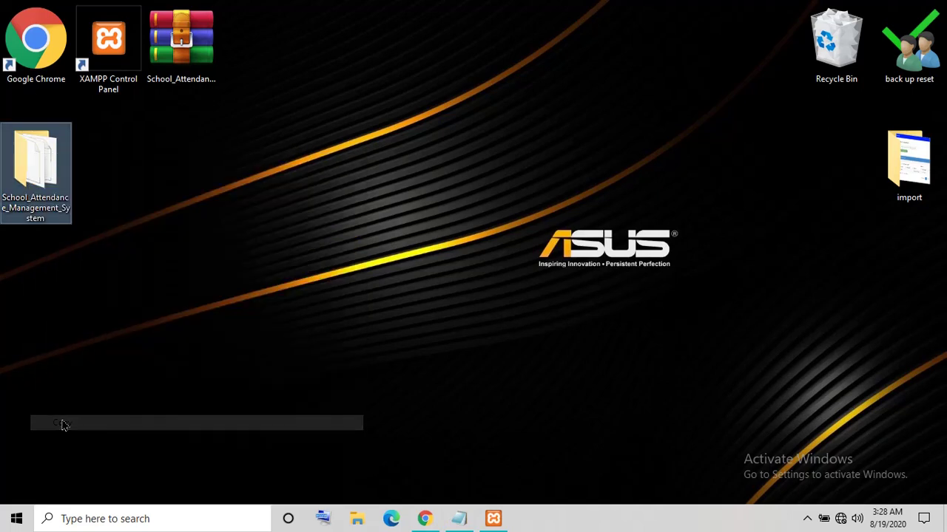
click(357, 518)
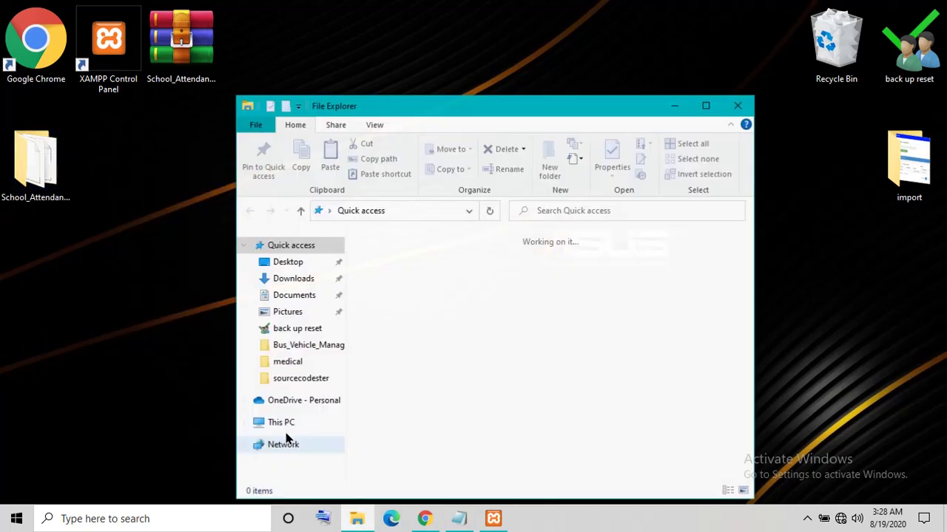
drag(481, 106, 477, 63)
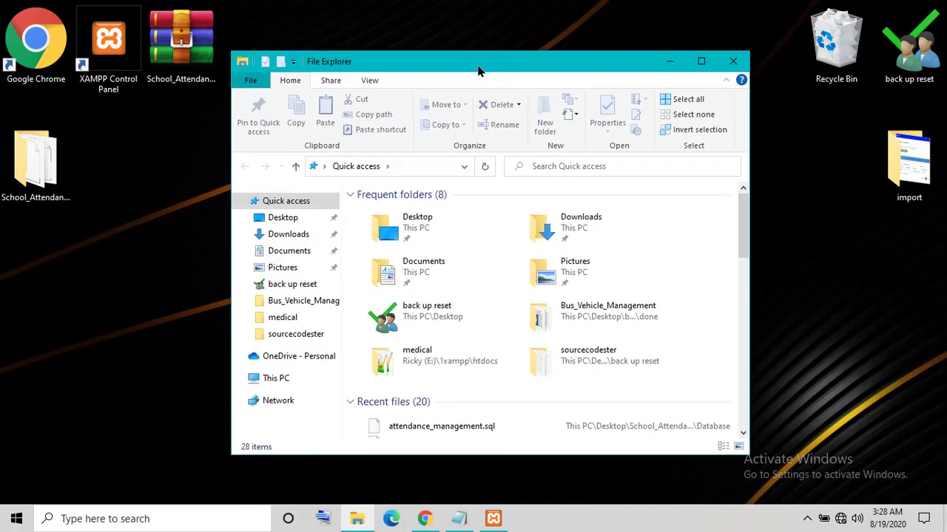
click(275, 378)
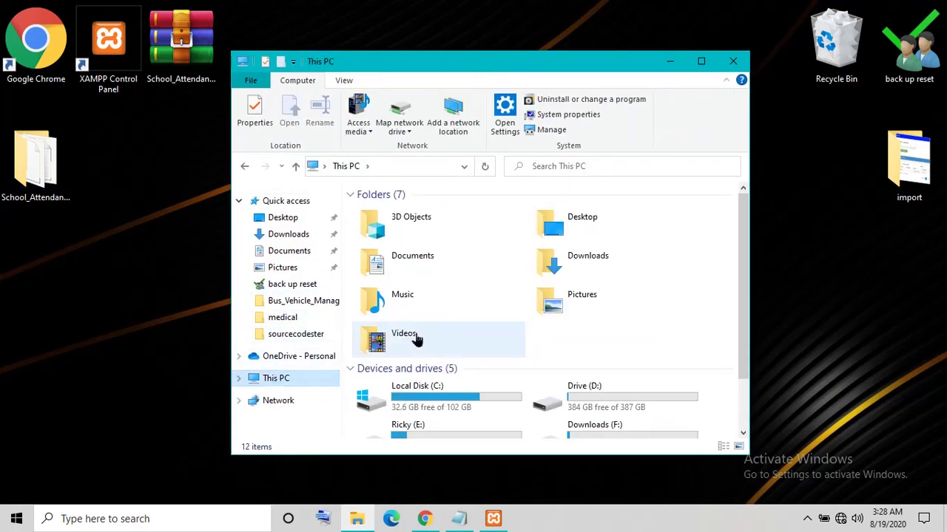
click(701, 60)
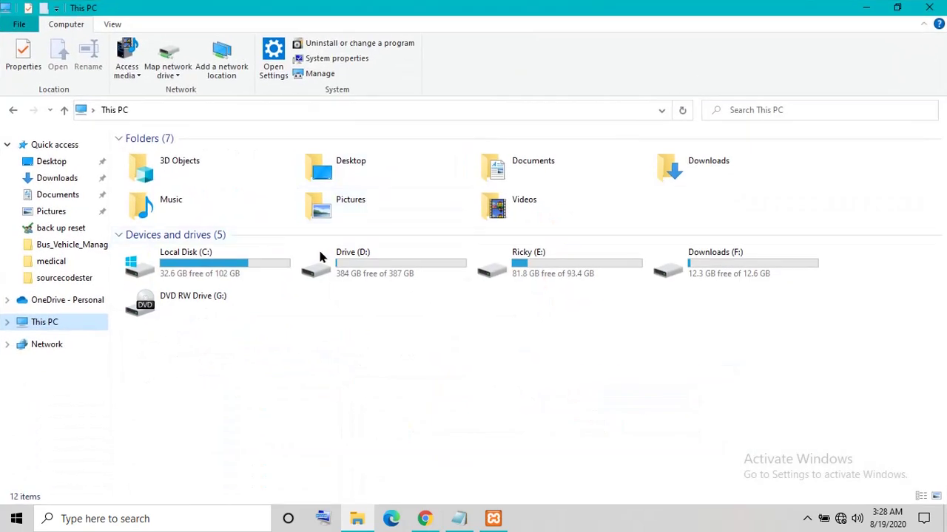
Paste the copied project folder into the 1xampp\htdocs folder on drive E
double_click(516, 266)
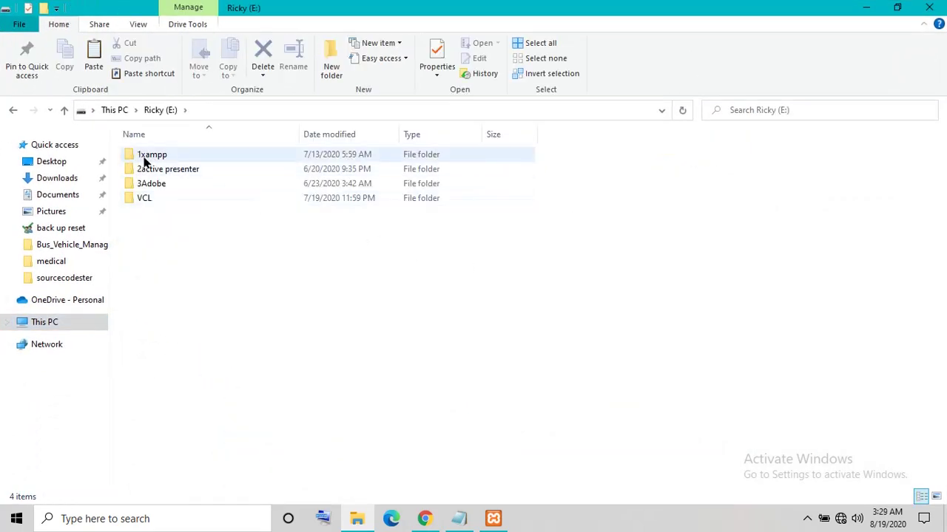
double_click(146, 157)
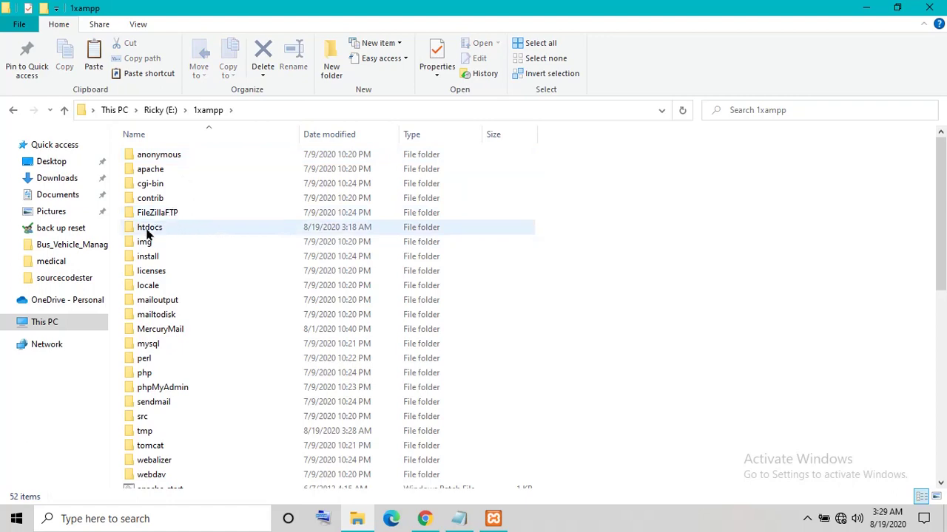
click(154, 230)
double_click(152, 230)
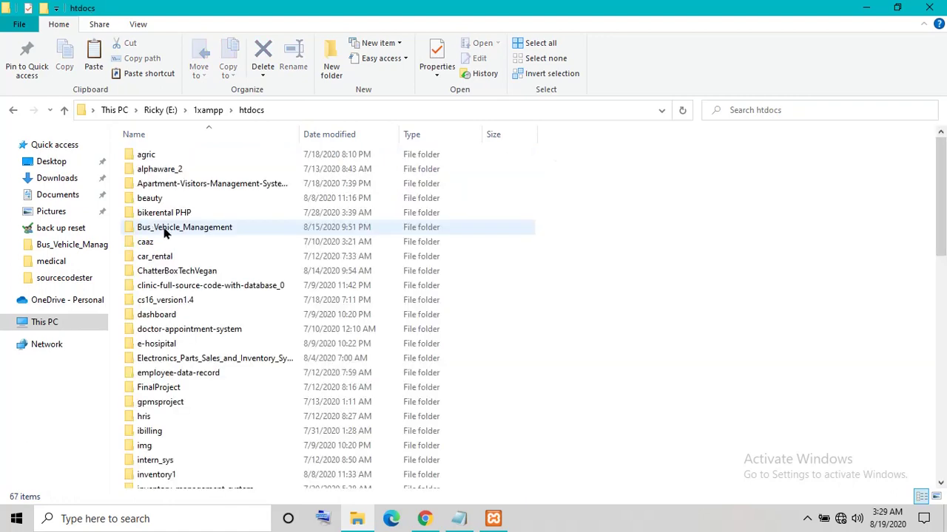
scroll(488, 279, down, 15)
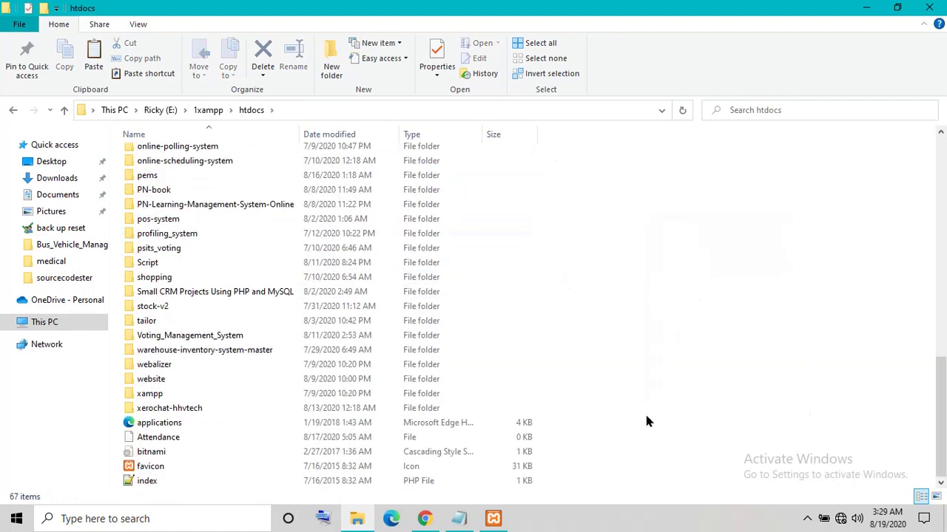
right_click(644, 411)
click(679, 312)
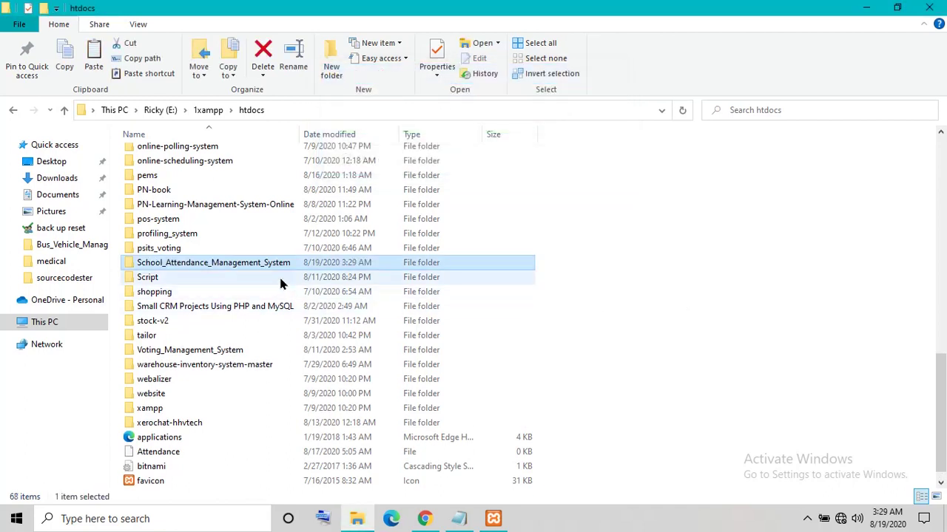
Copy the full path of the attendance folder inside the pasted School_Attendance_Management_System folder, then minimize File Explorer
double_click(196, 265)
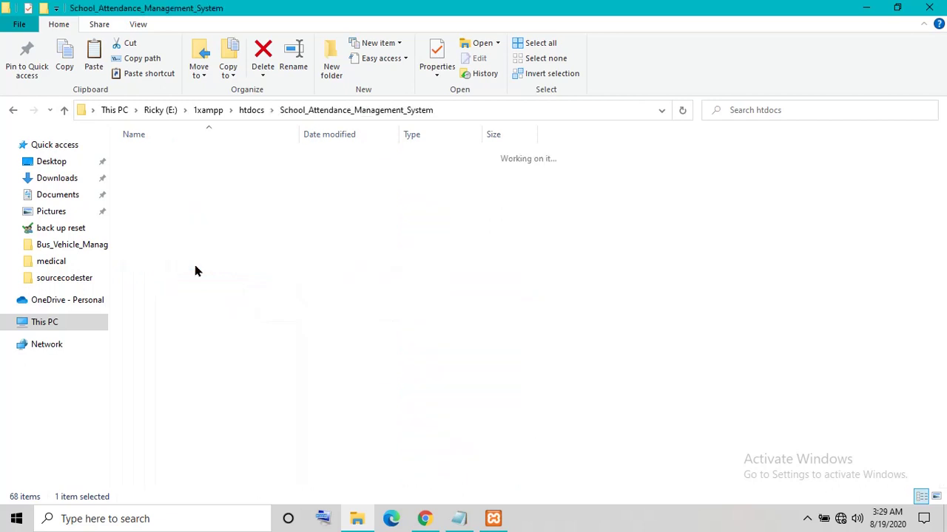
double_click(156, 155)
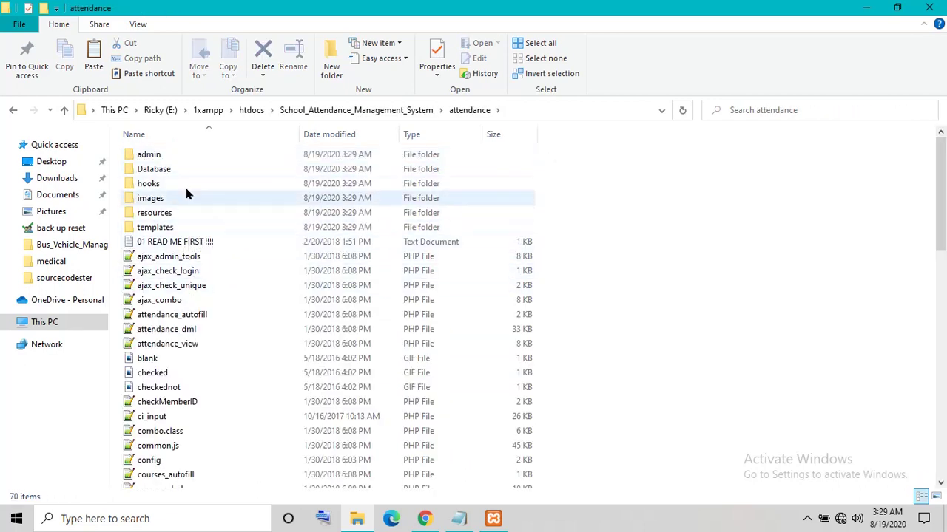
click(521, 114)
right_click(270, 109)
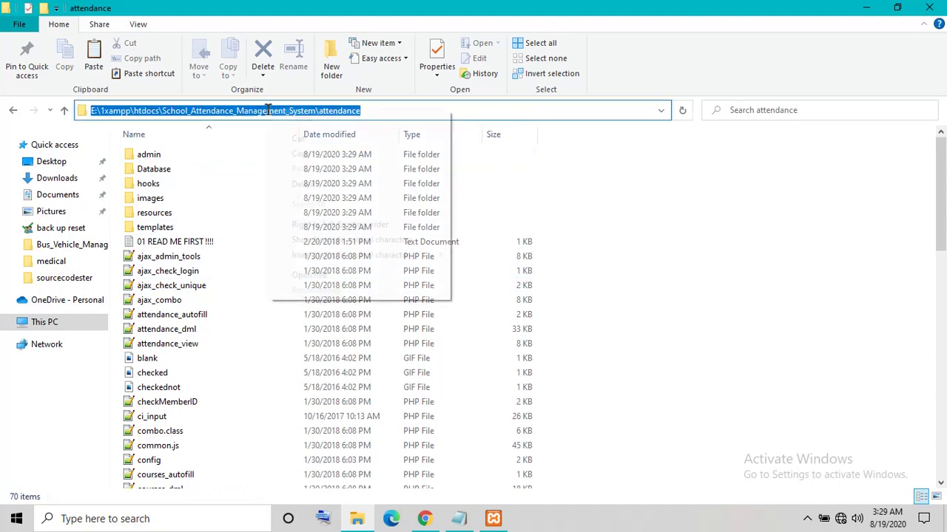
click(296, 158)
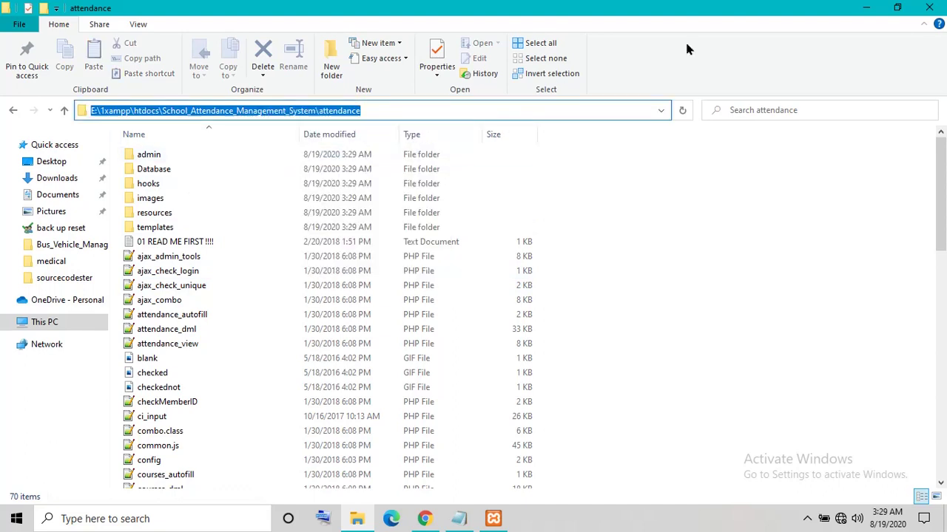
click(865, 8)
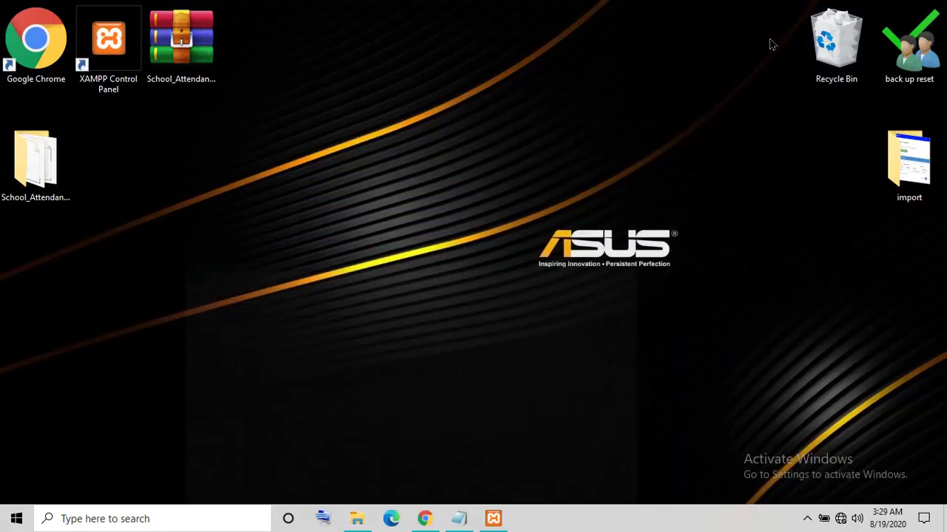
Switch to Chrome and paste the copied attendance folder path into the address bar of the New Tab page
click(424, 512)
click(188, 13)
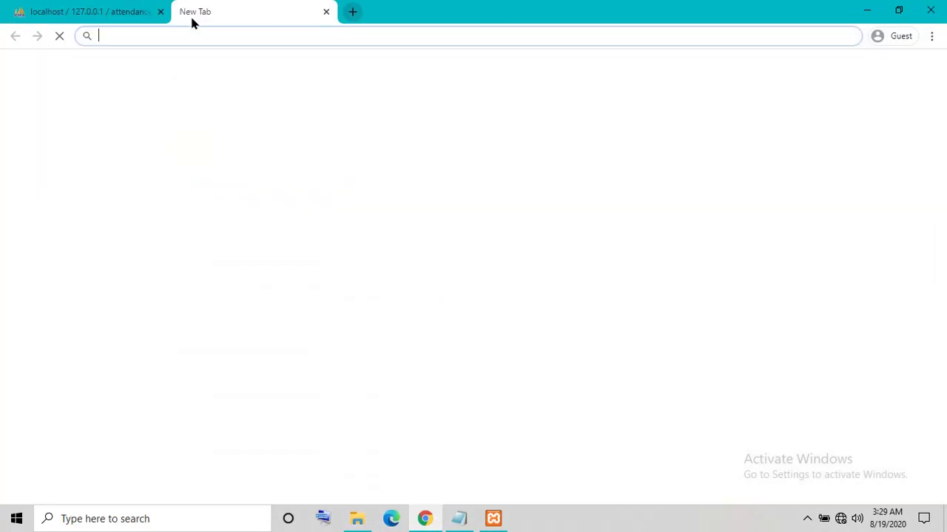
right_click(163, 34)
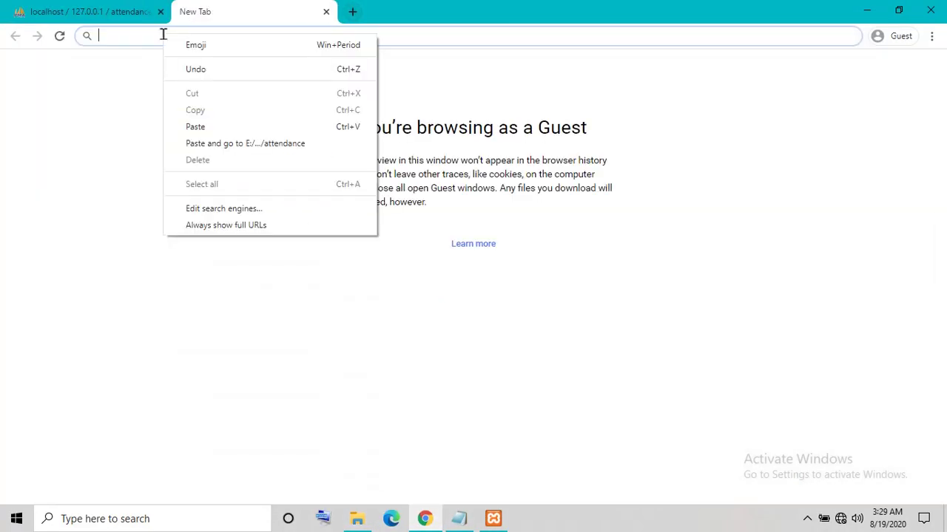
click(197, 128)
key(Return)
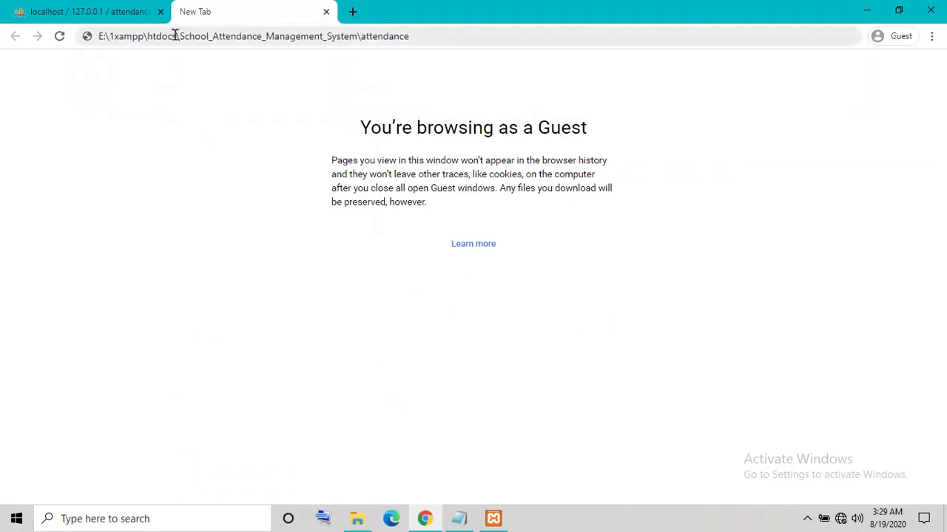
Replace "E:\1xampp\htdocs" in the address with "localhost" and load the School_Attendance_Management_System attendance site
drag(178, 36, 78, 38)
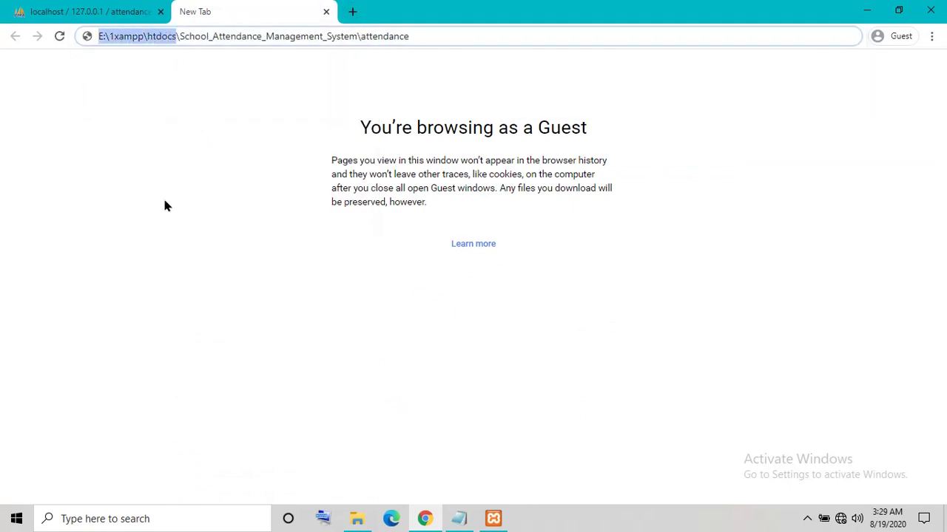
key(BackSpace)
text(local)
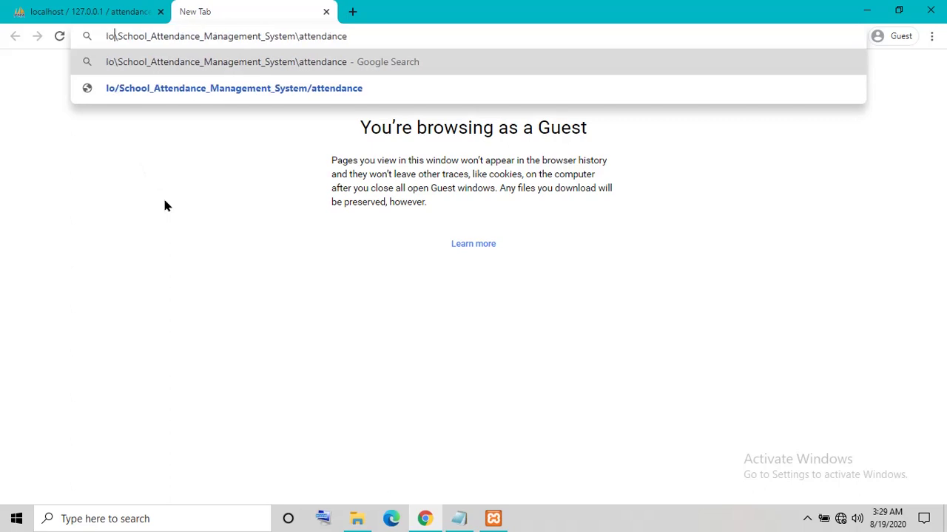
text(host)
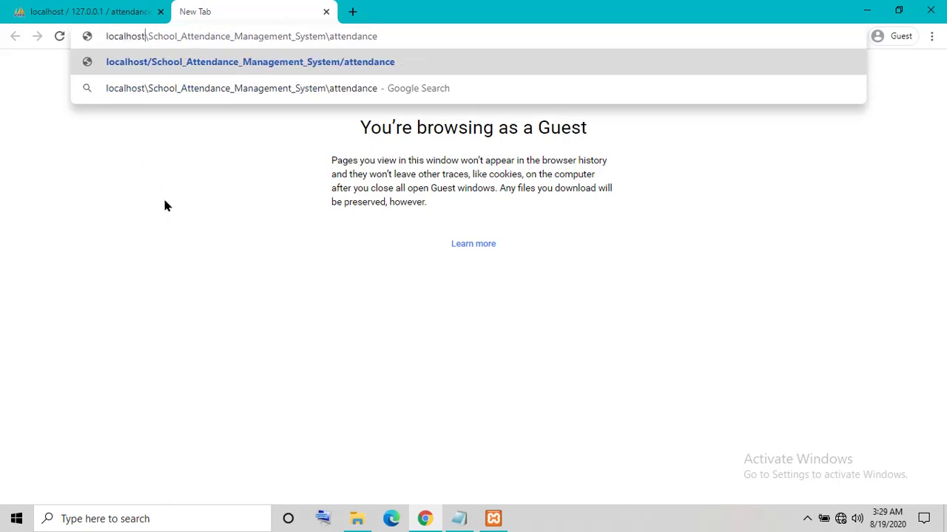
key(Return)
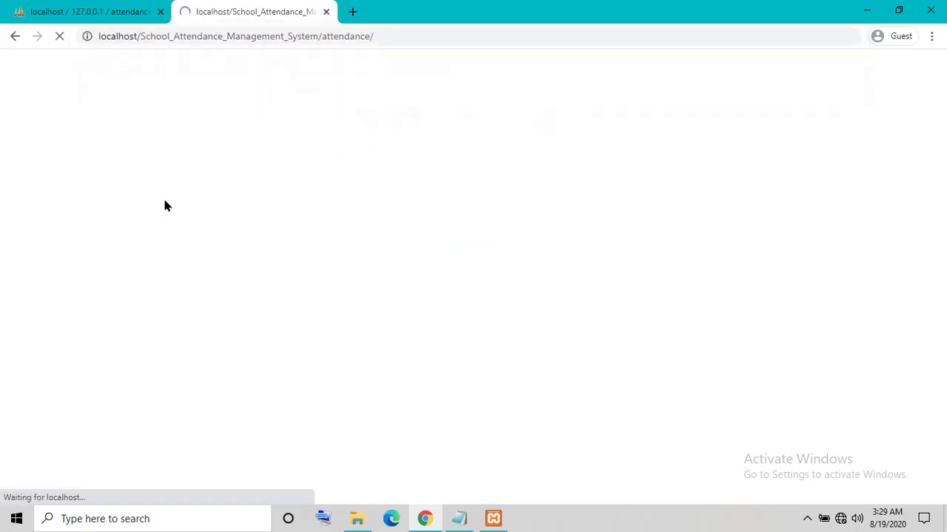
click(241, 148)
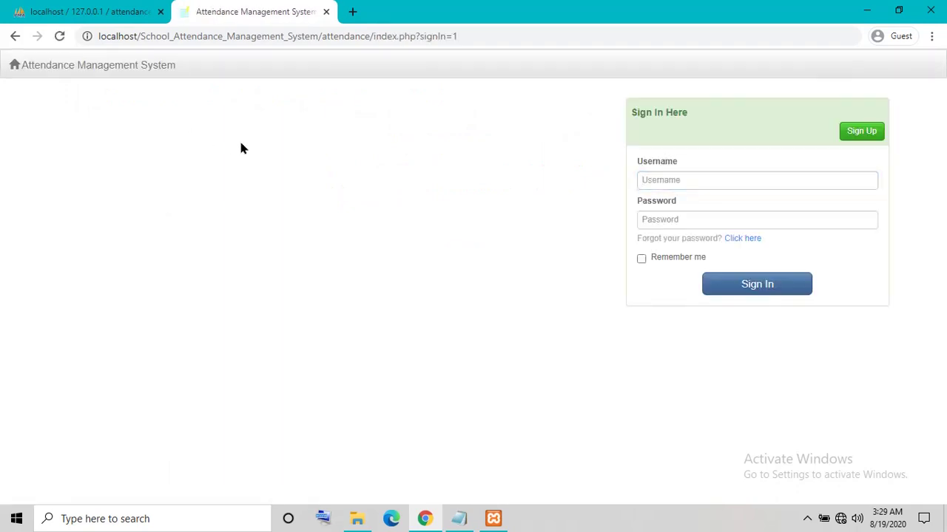
Replace the Notepad note with "the password" followed by the login username and password on separate lines, and minimize Notepad
click(459, 520)
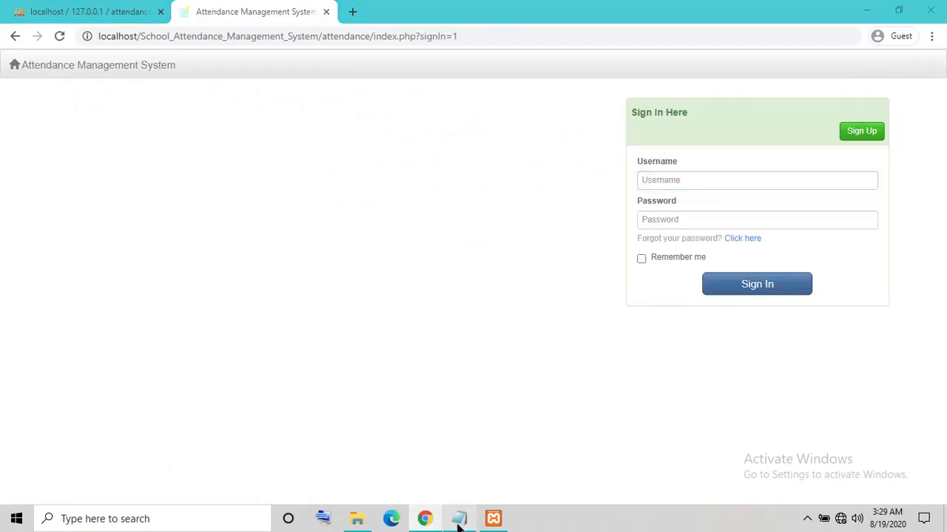
click(459, 520)
click(459, 520)
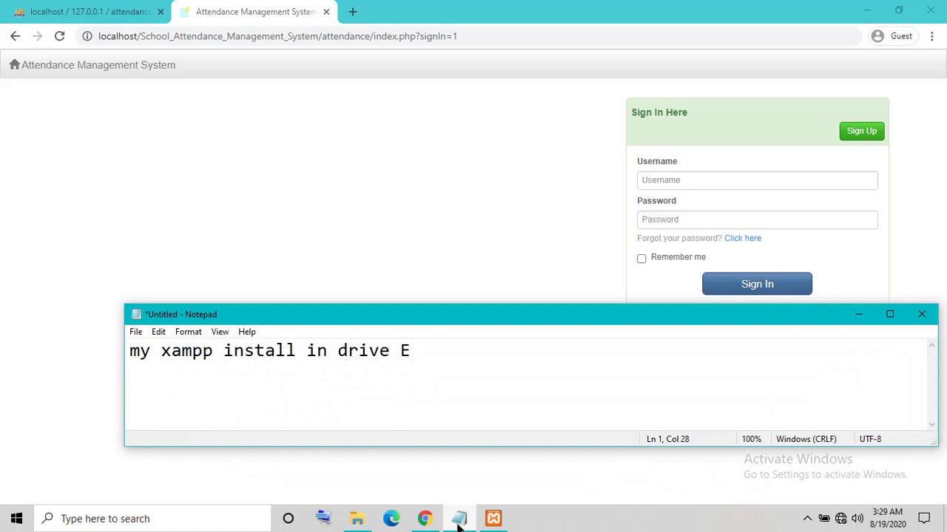
key(ctrl+z)
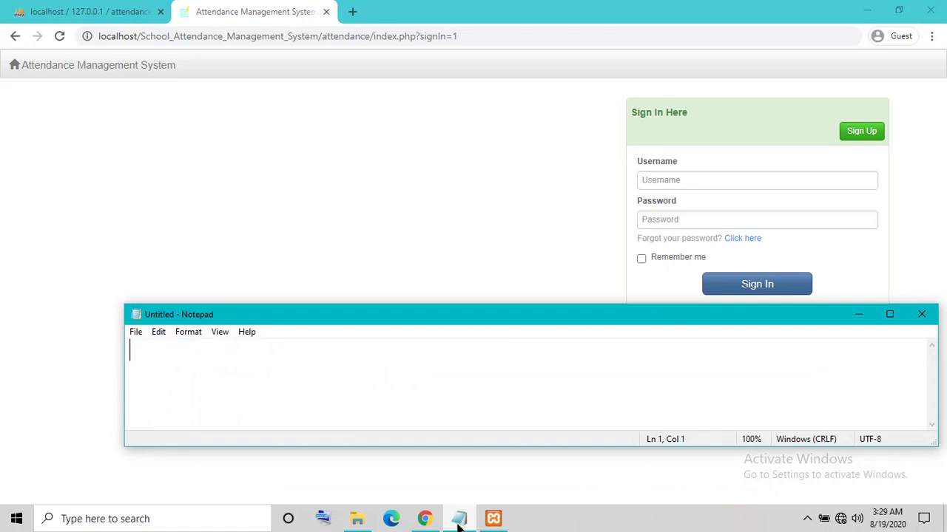
text(the password)
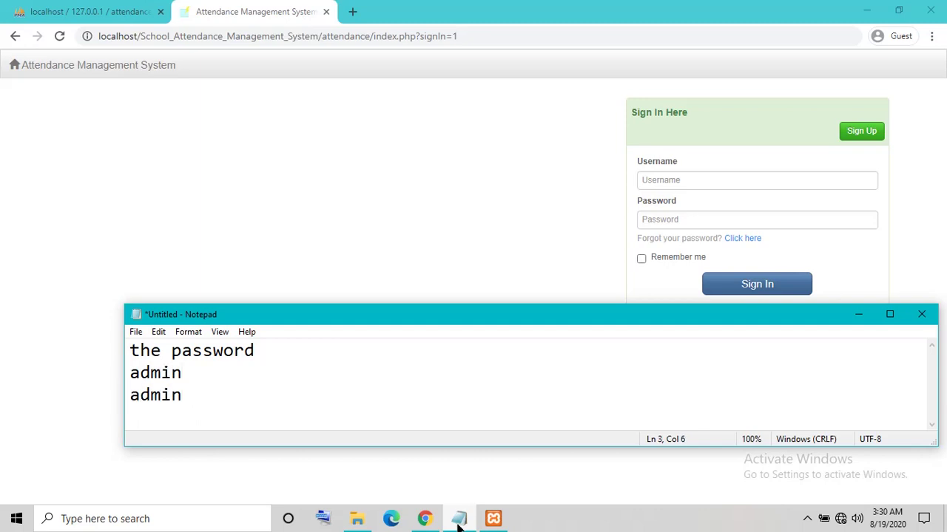
click(858, 315)
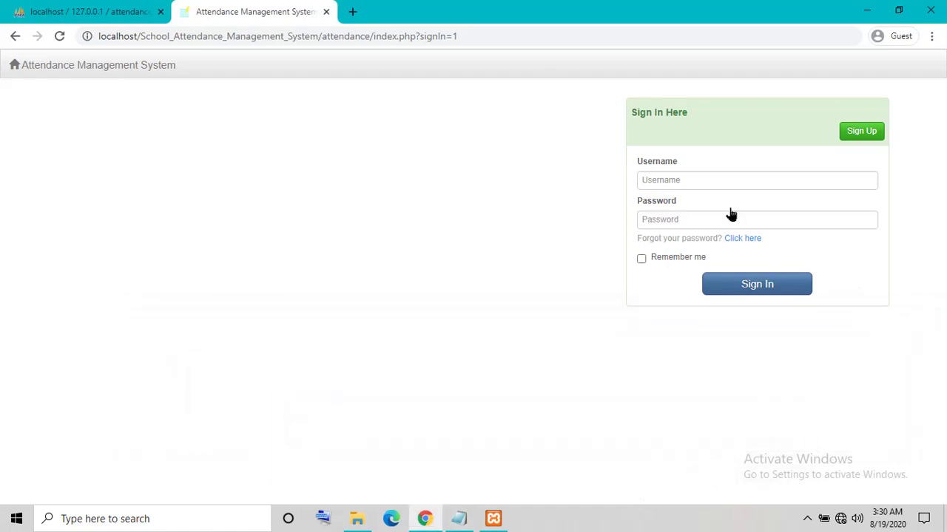
Open the index PHP file from the attendance folder in Notepad++ and launch it in Chrome
click(356, 518)
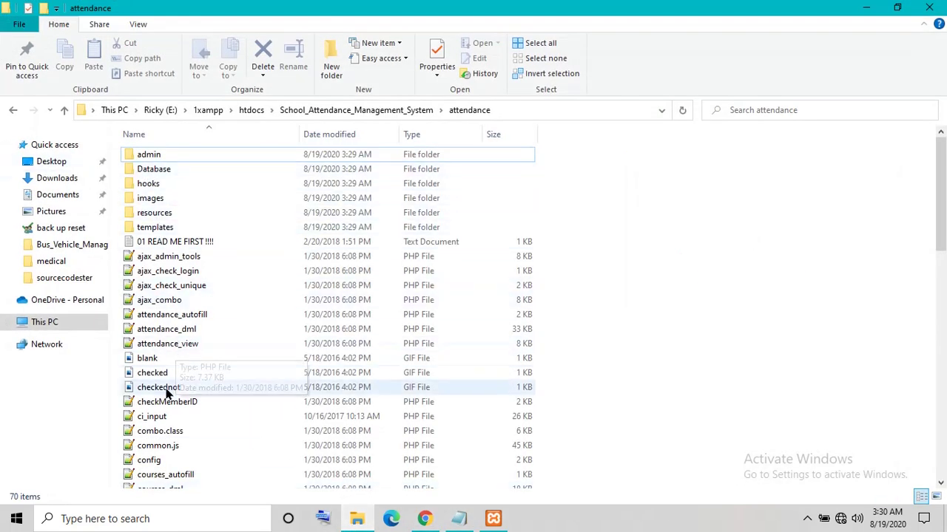
scroll(168, 457, down, 9)
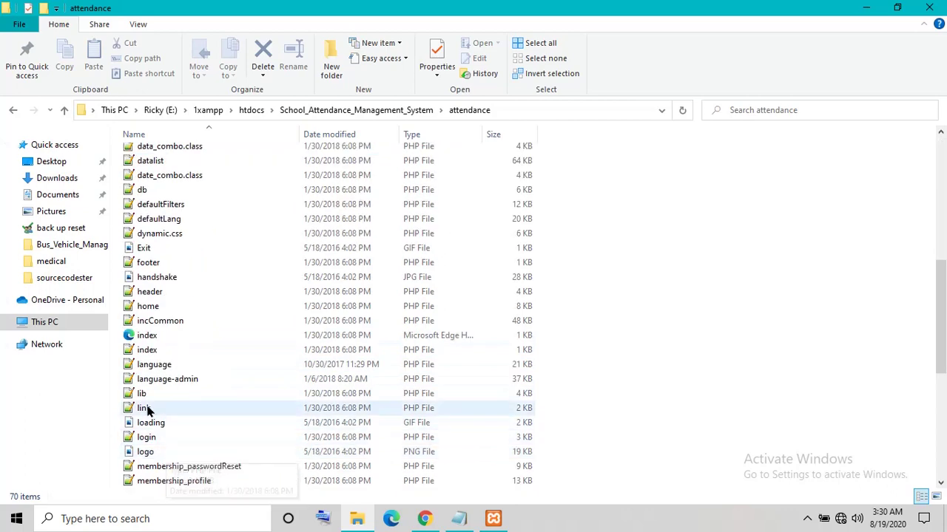
double_click(159, 352)
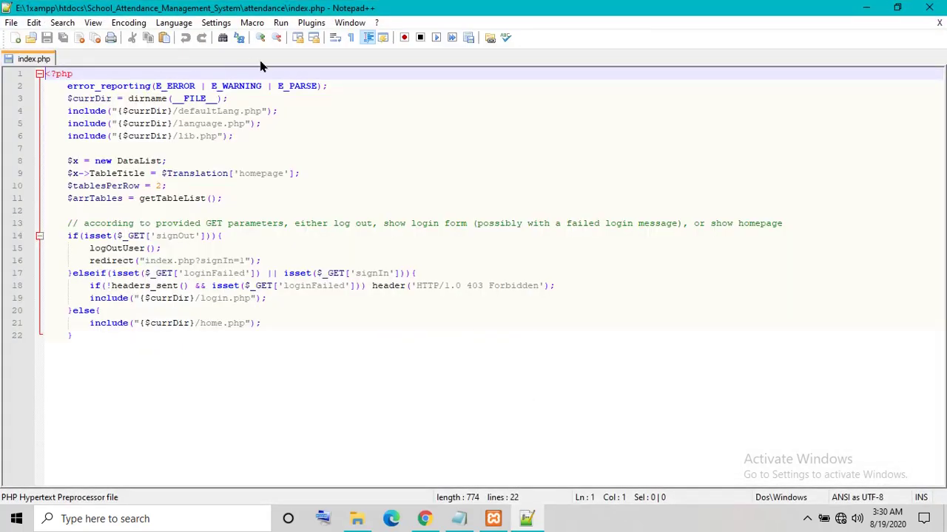
click(281, 23)
click(327, 90)
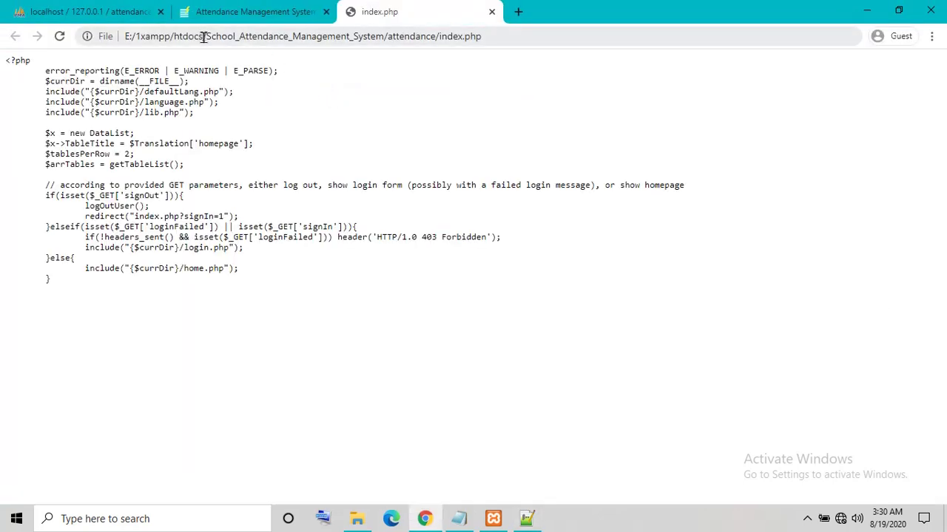
Replace the "E:/1xampp/htdocs" part of the index.php address with "localhost" and load the page
drag(204, 37, 2, 80)
key(BackSpace)
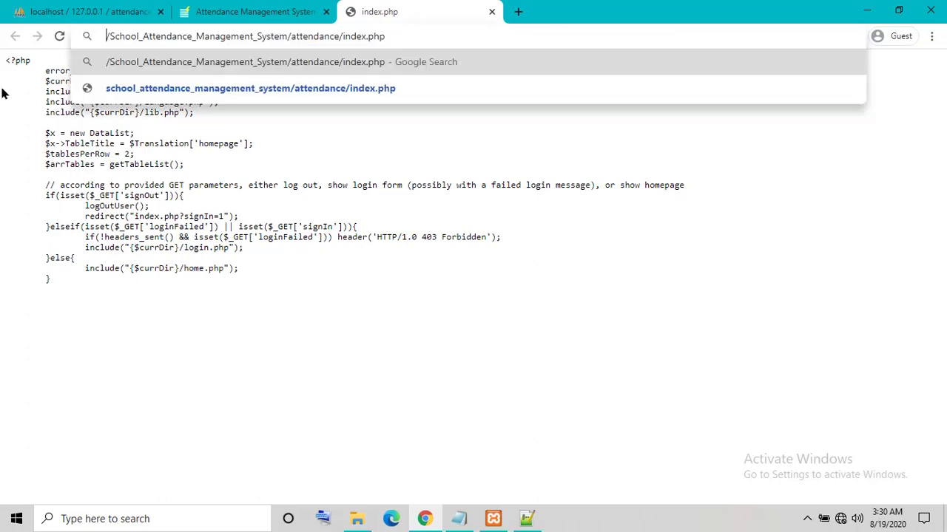
text(localhost)
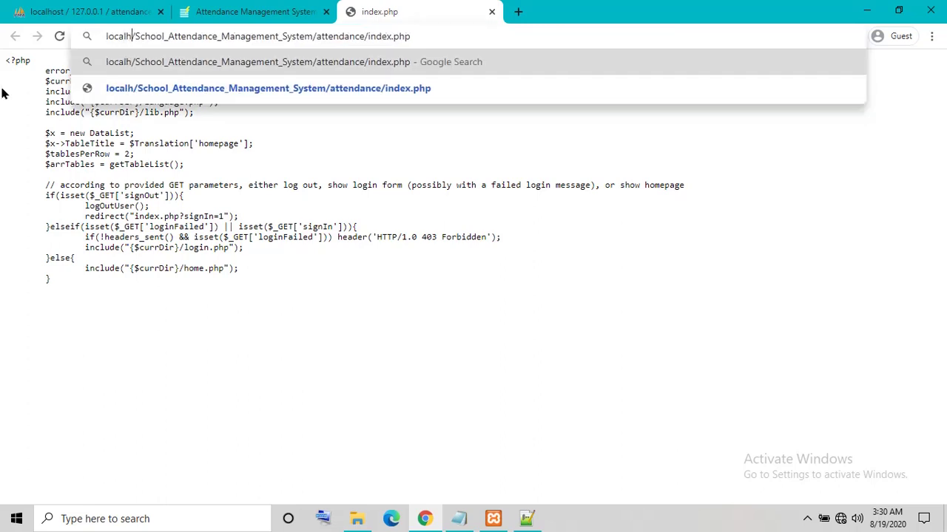
key(Return)
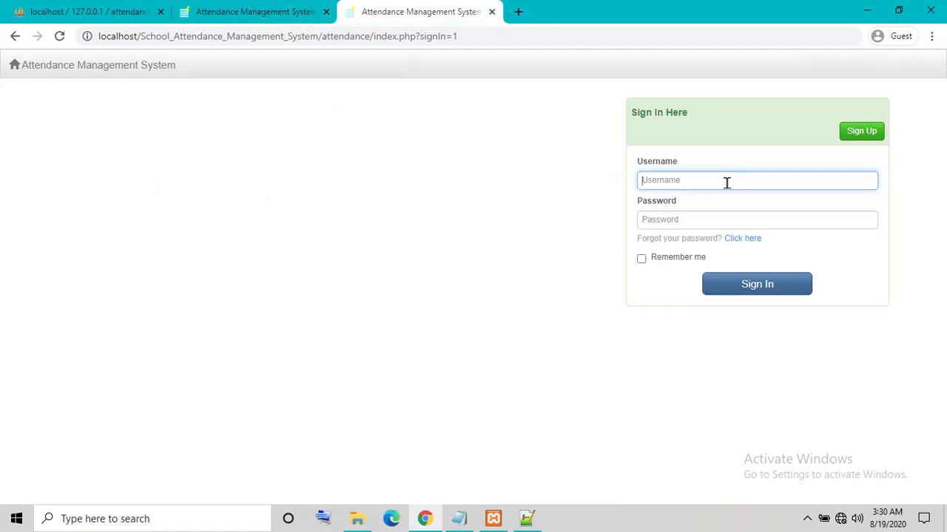
Sign in to the Attendance Management System with the administrator's username and password
text(admin)
key(Tab)
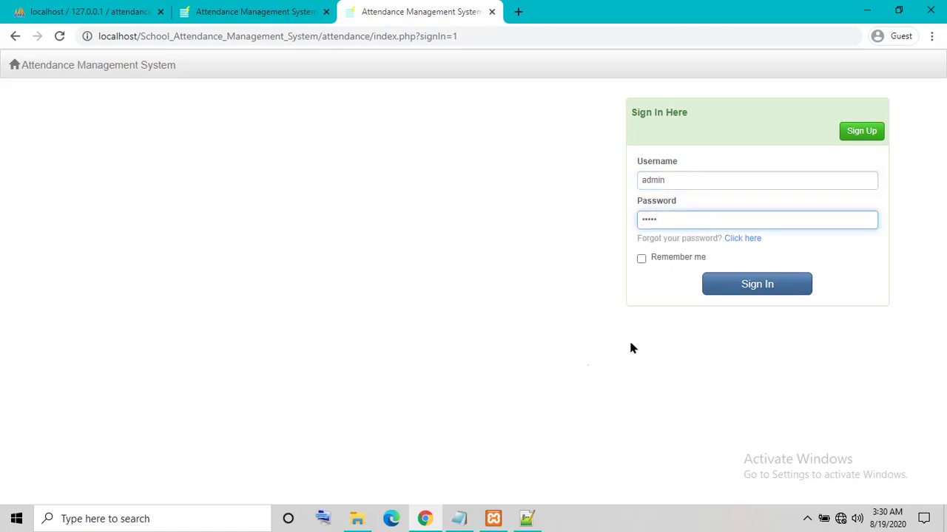
click(748, 294)
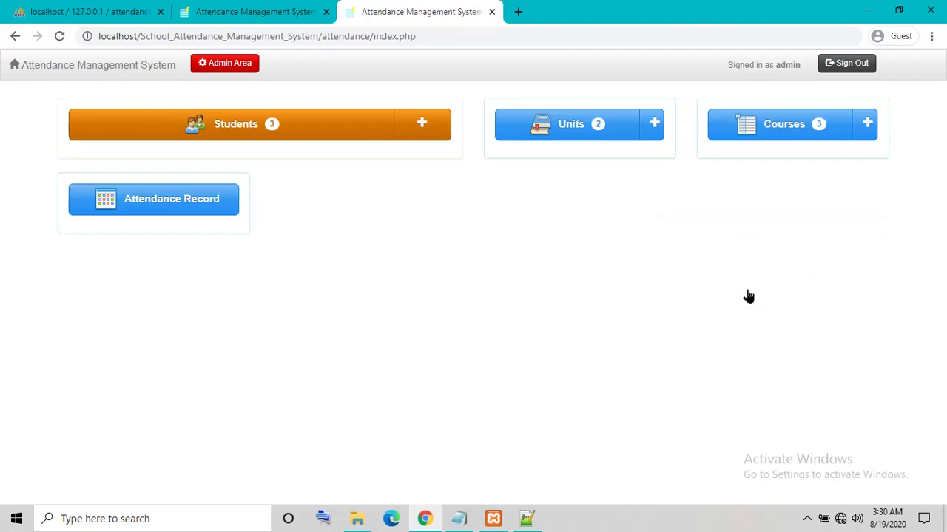
Browse the Students and Units pages and view the Attendance Record page
click(258, 133)
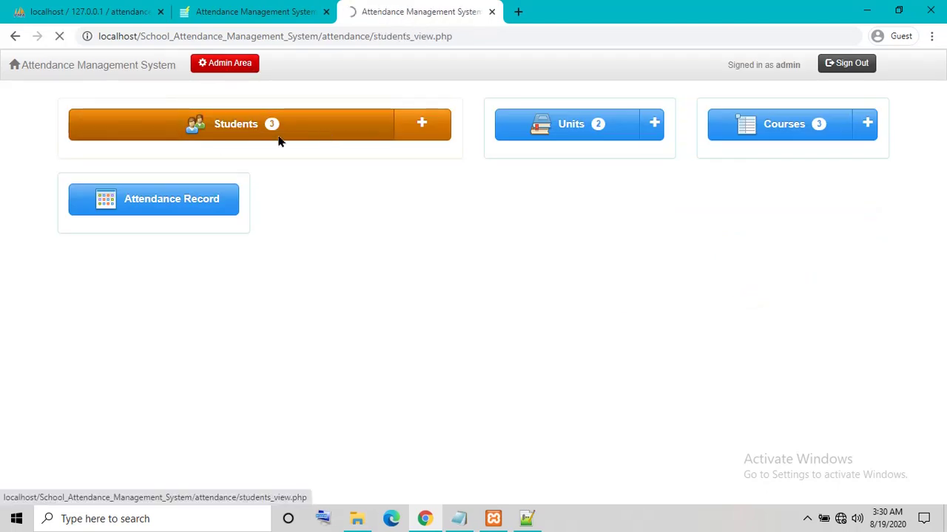
click(226, 74)
click(229, 99)
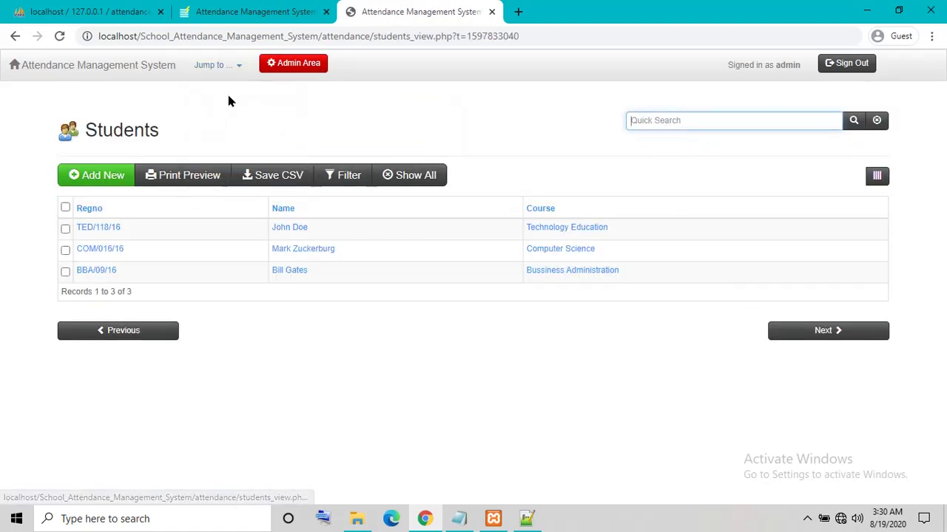
click(230, 125)
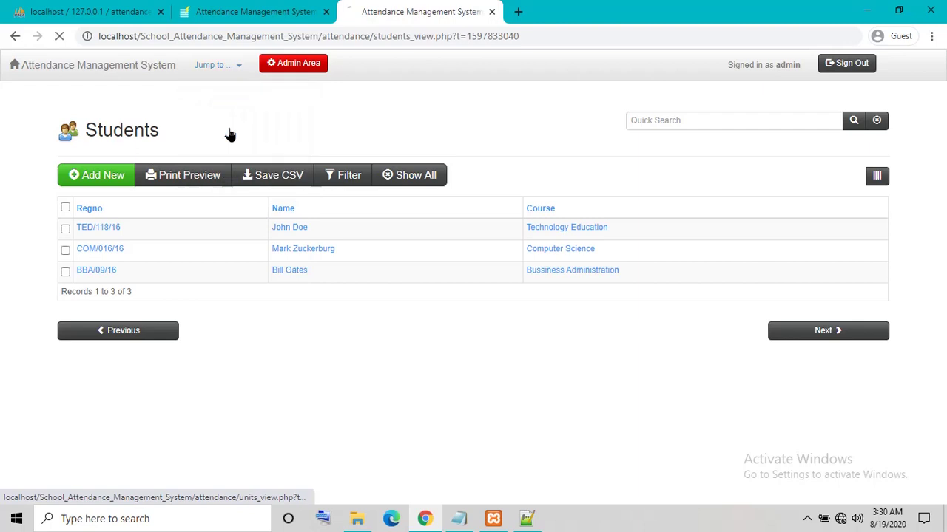
click(207, 67)
click(224, 176)
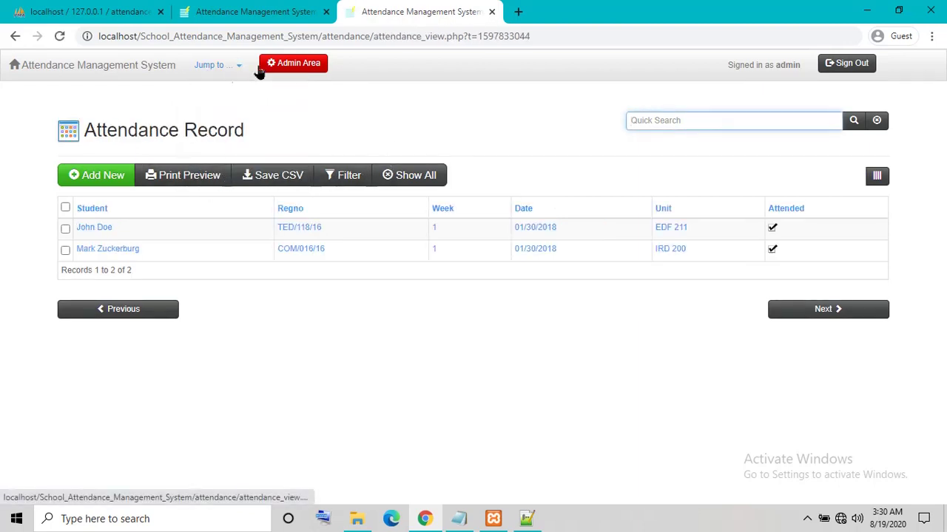
Enter the Admin Area and view the Rebuild fields page, the members list and the members' data records
click(288, 71)
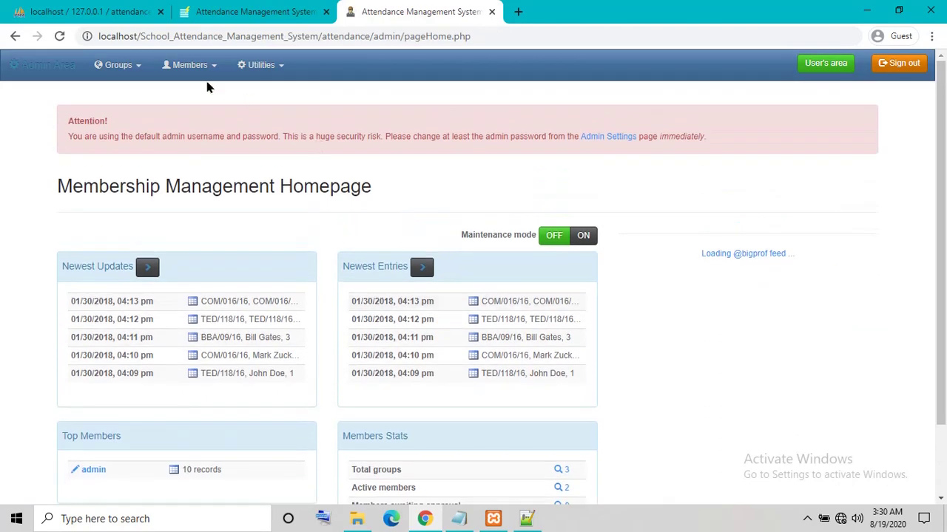
click(261, 65)
click(292, 135)
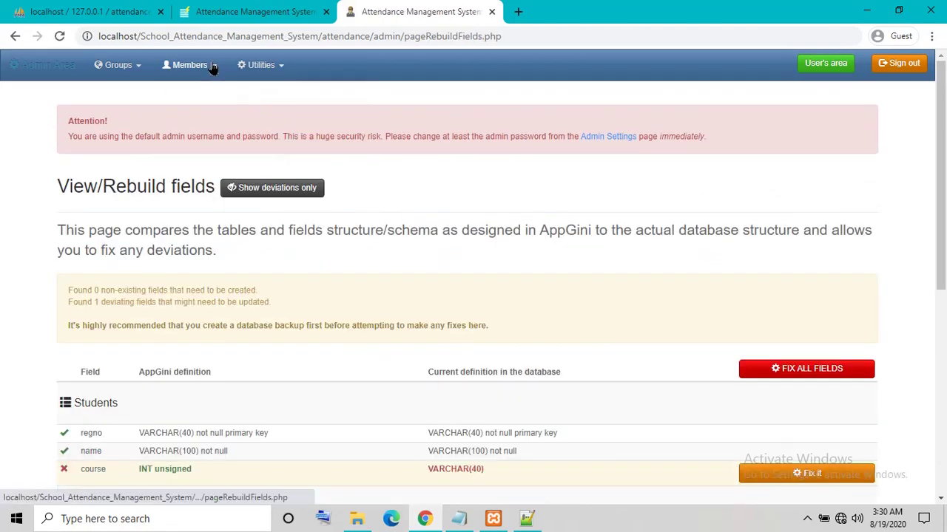
click(212, 68)
click(209, 92)
click(201, 67)
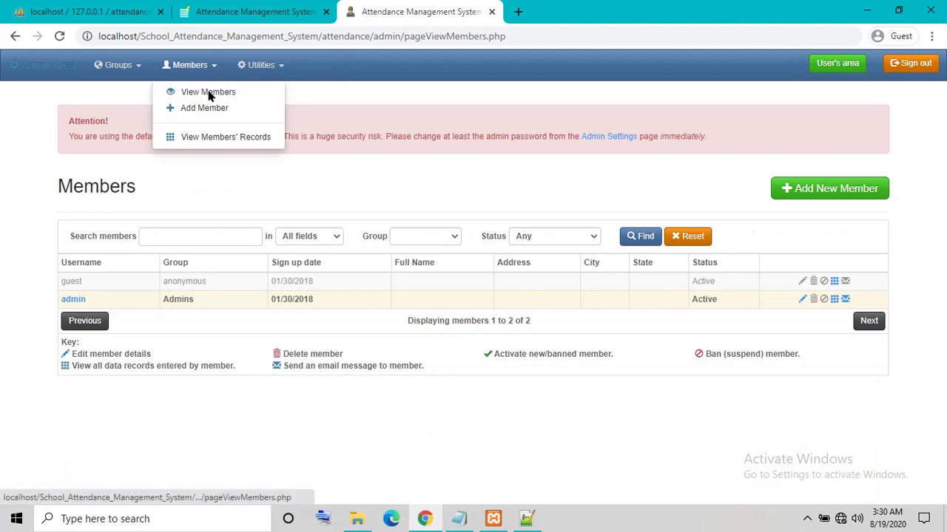
click(208, 137)
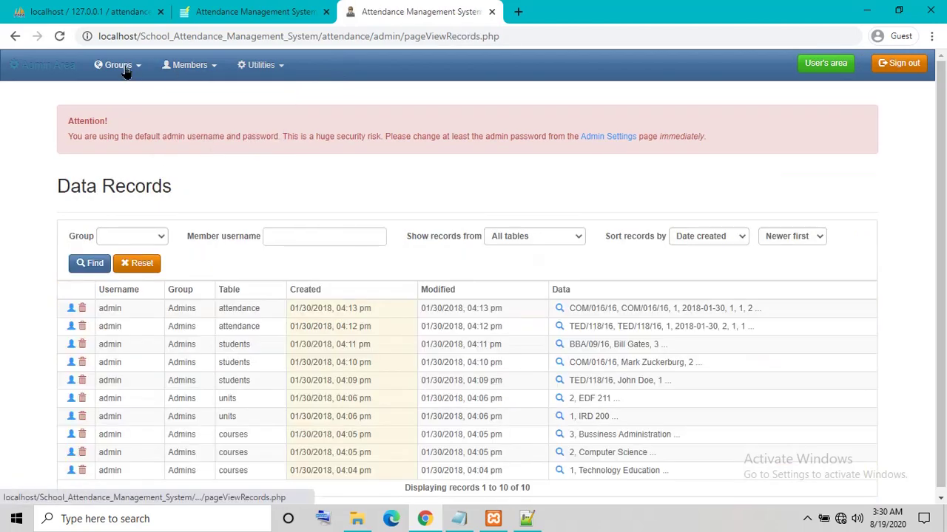
Look through the Add New Group form and the Admin Settings, and return to the user's area
click(125, 68)
click(135, 106)
scroll(605, 203, down, 15)
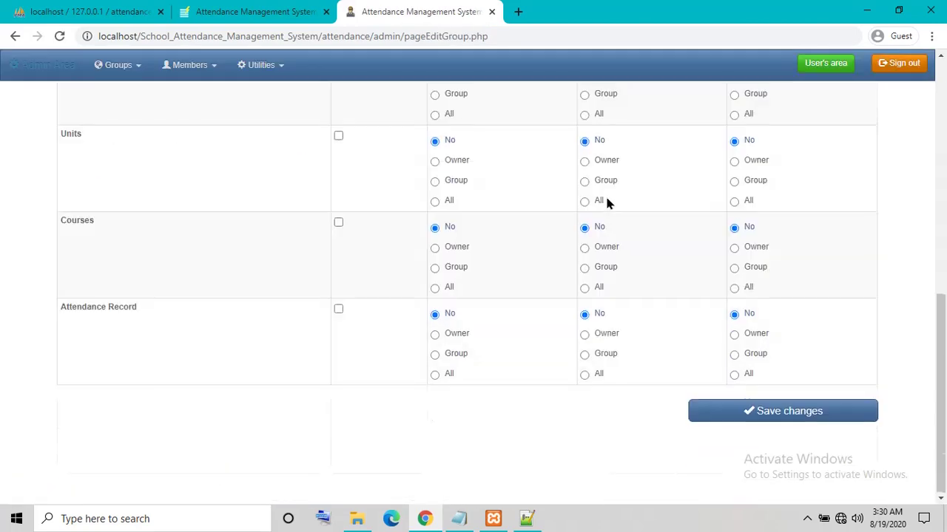
scroll(592, 204, up, 15)
click(261, 65)
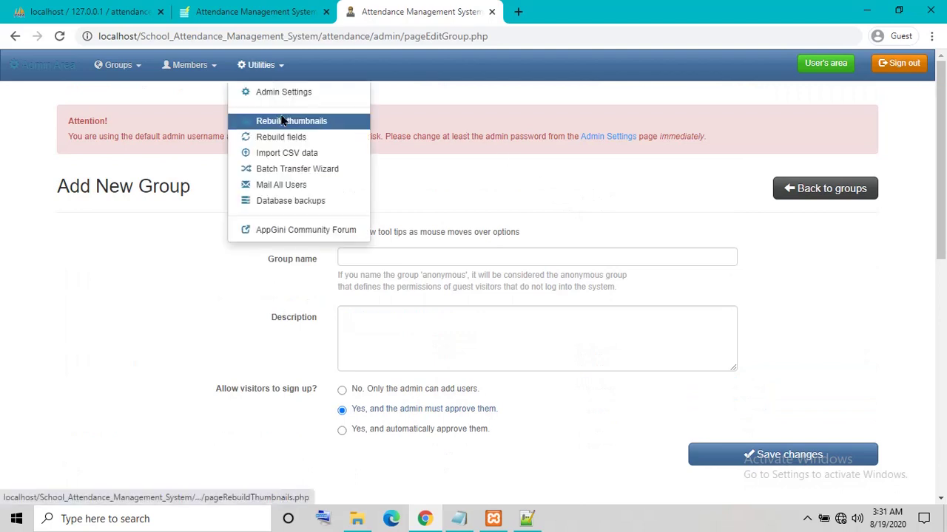
click(278, 92)
click(821, 67)
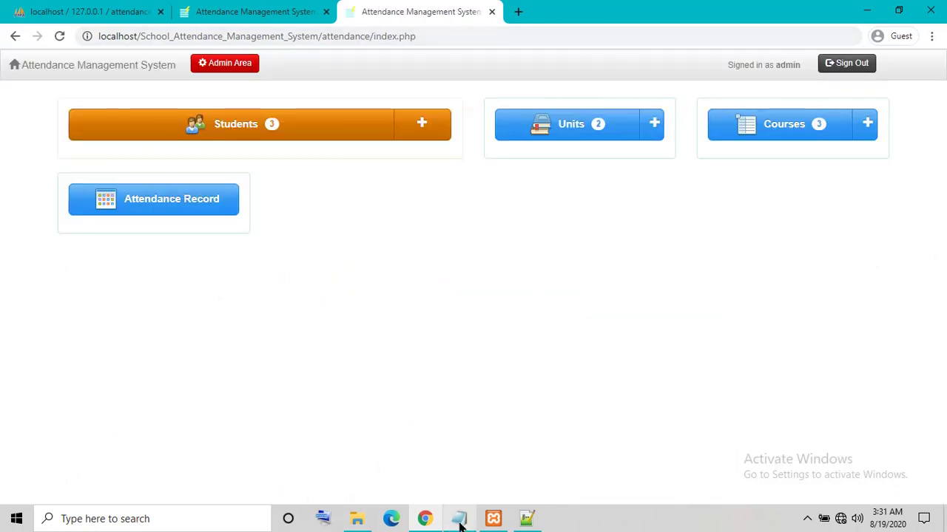
Bring Notepad back up and delete all the text of the note
mouse_move(459, 522)
click(460, 473)
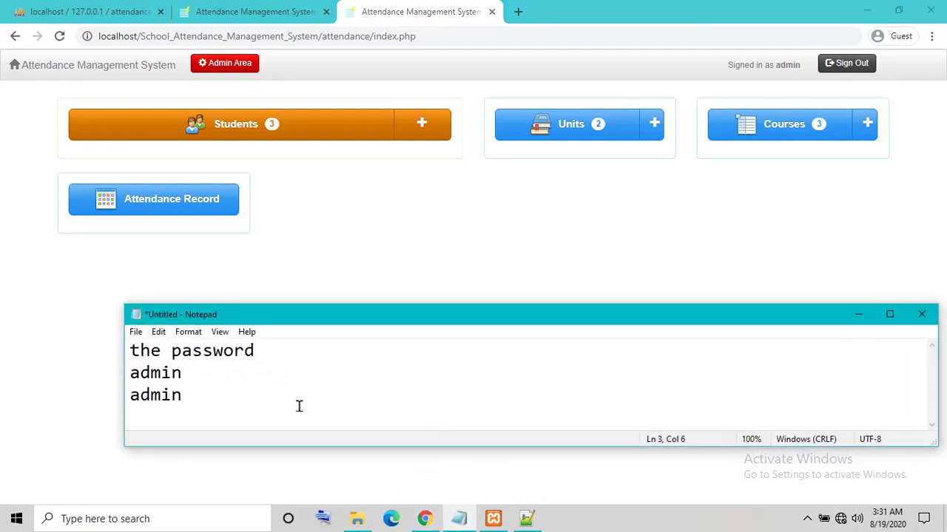
drag(299, 406, 1, 330)
key(BackSpace)
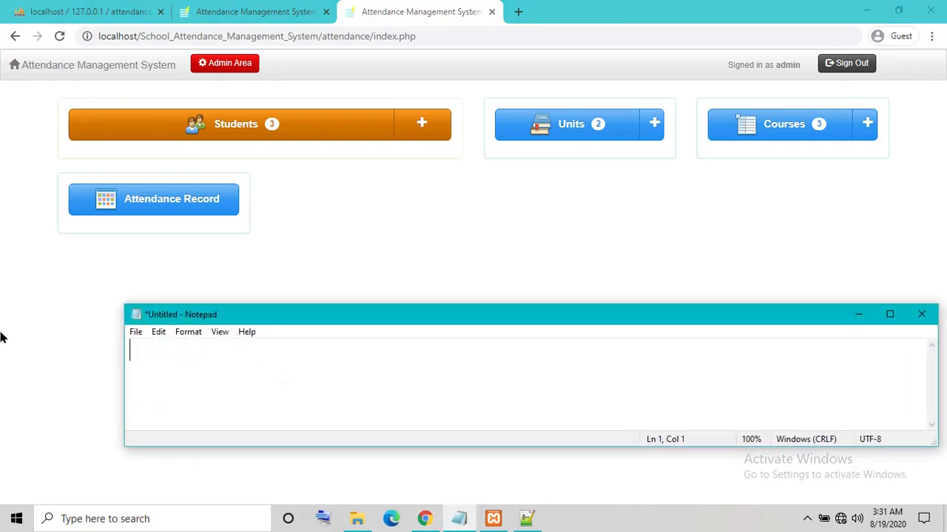